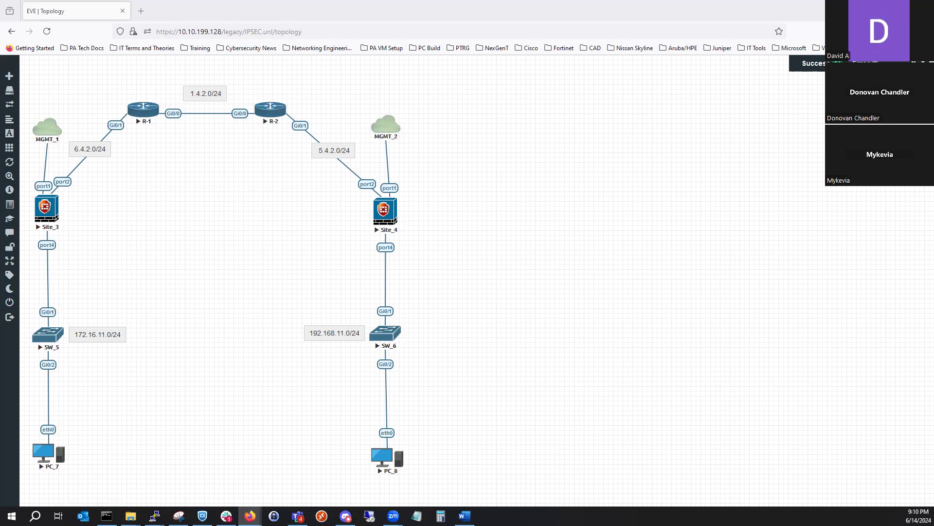
- Switch to the Site_3 FortiGate and examine its interfaces, static routes and firewall policies
drag(590, 19, 591, 1)
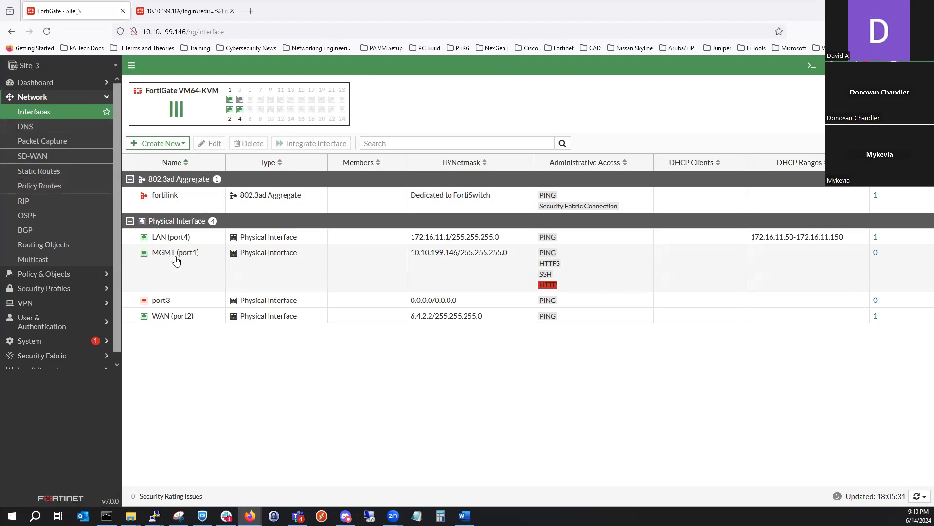
click(71, 175)
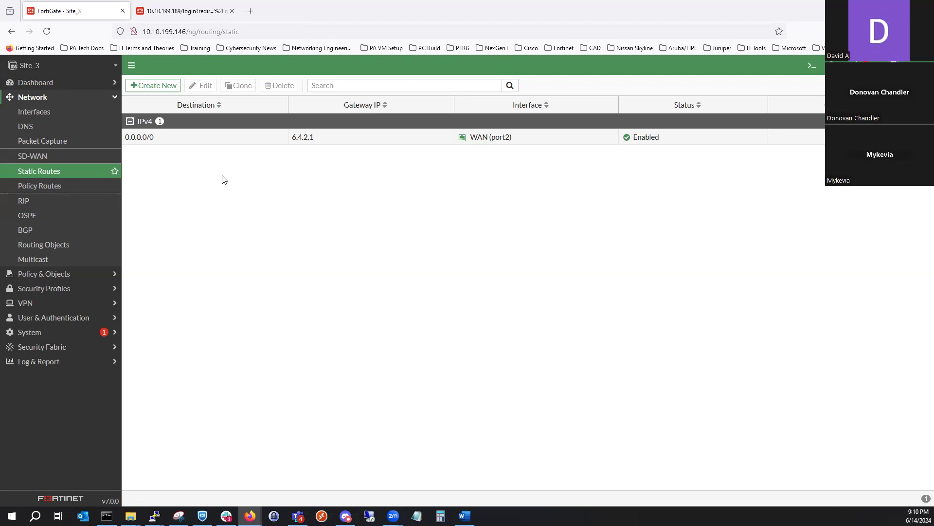
click(80, 274)
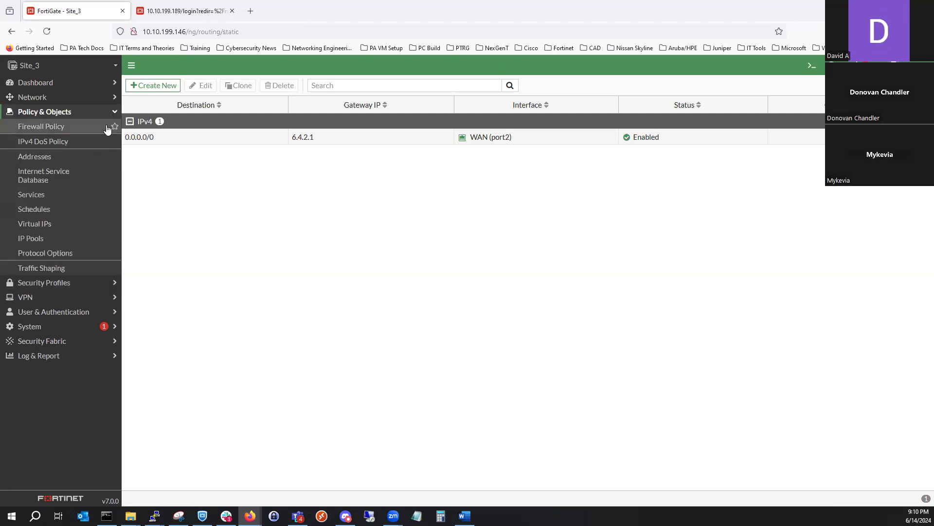
click(108, 130)
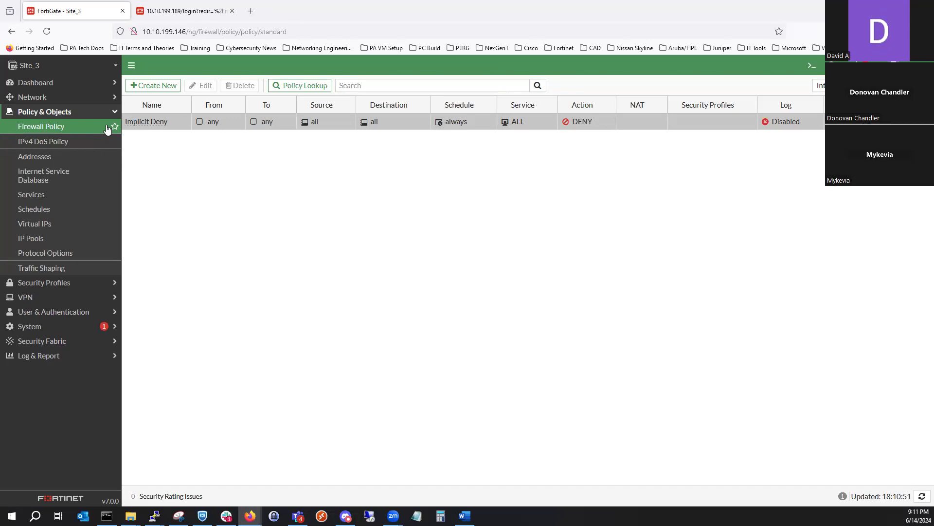
- Start creating a new IPsec tunnel on Site_3 with the VPN Creation Wizard
click(61, 297)
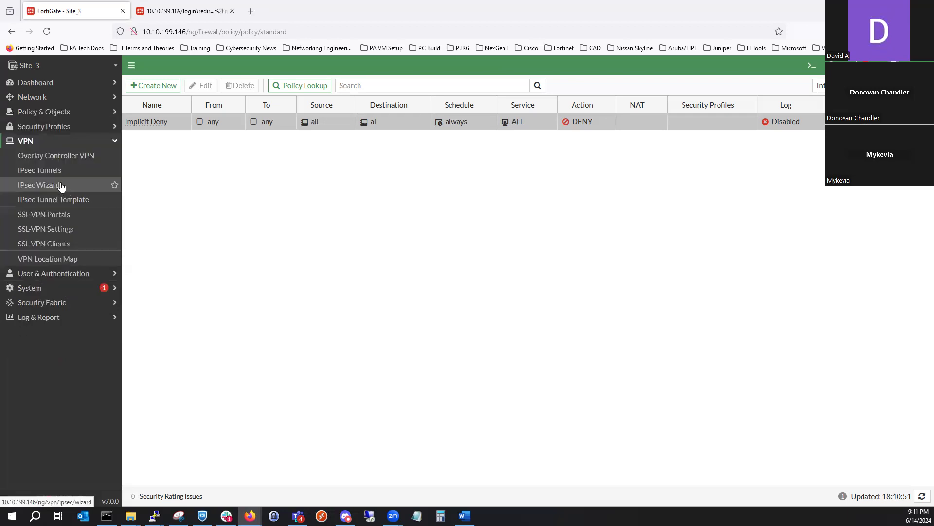
click(61, 185)
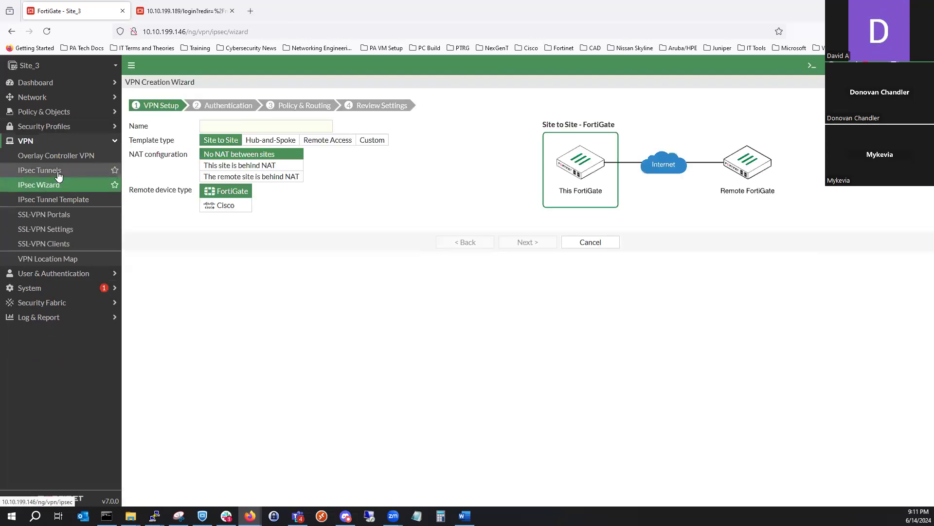
click(57, 173)
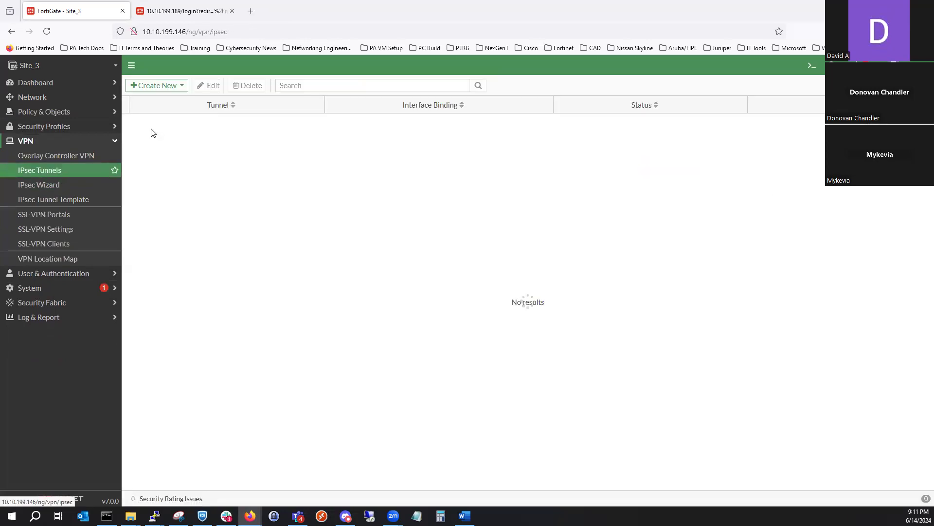
click(184, 88)
click(166, 99)
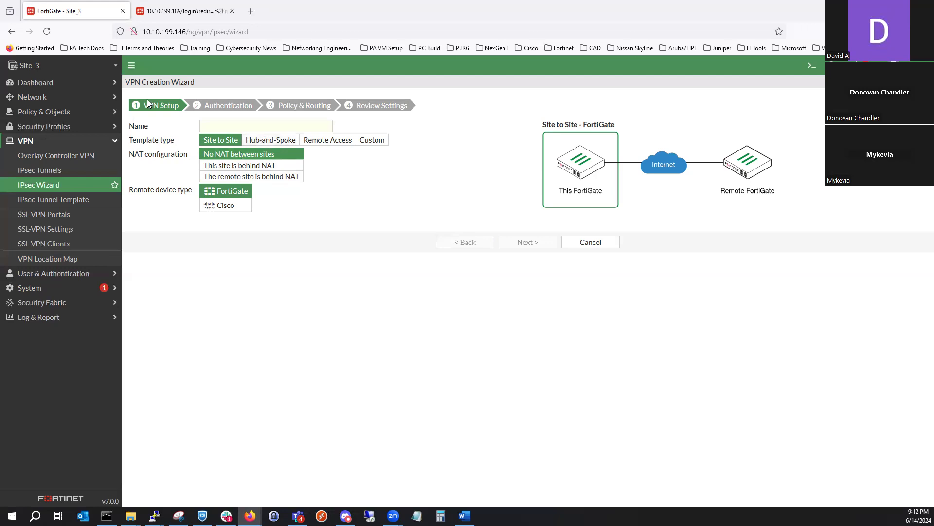
- Look through the Hub-and-Spoke, Remote Access and Custom template types, then return to Site to Site
click(251, 144)
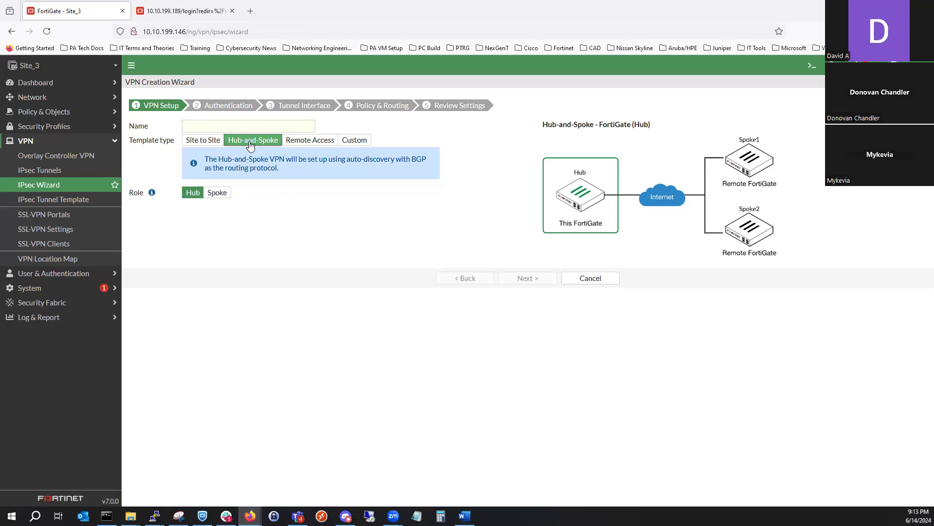
click(319, 140)
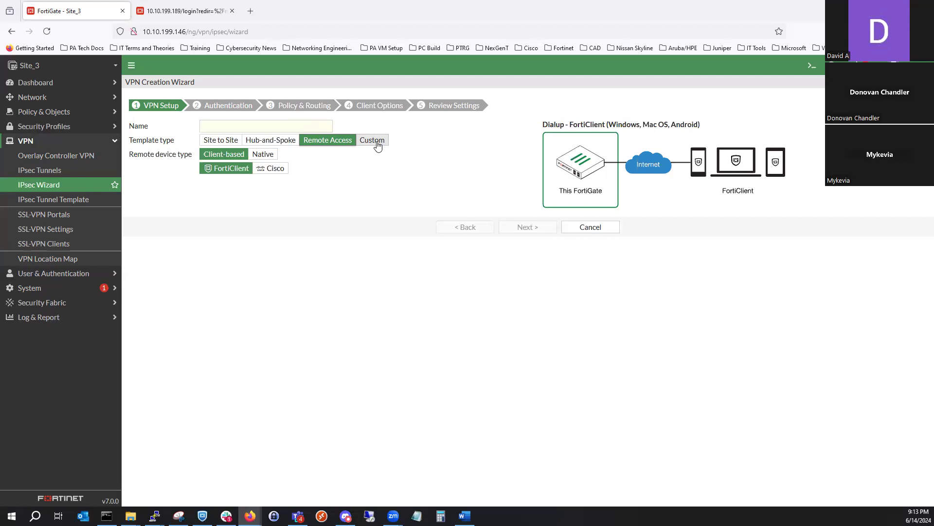
click(378, 143)
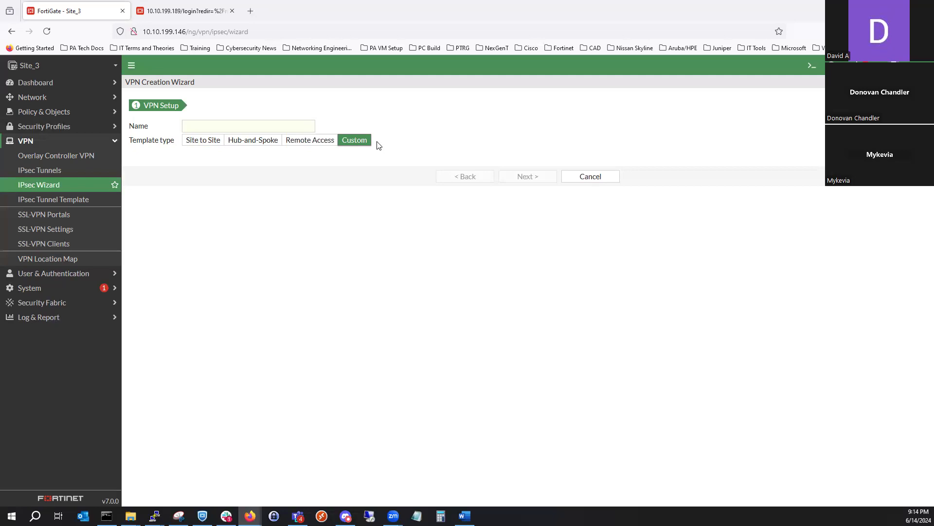
click(204, 140)
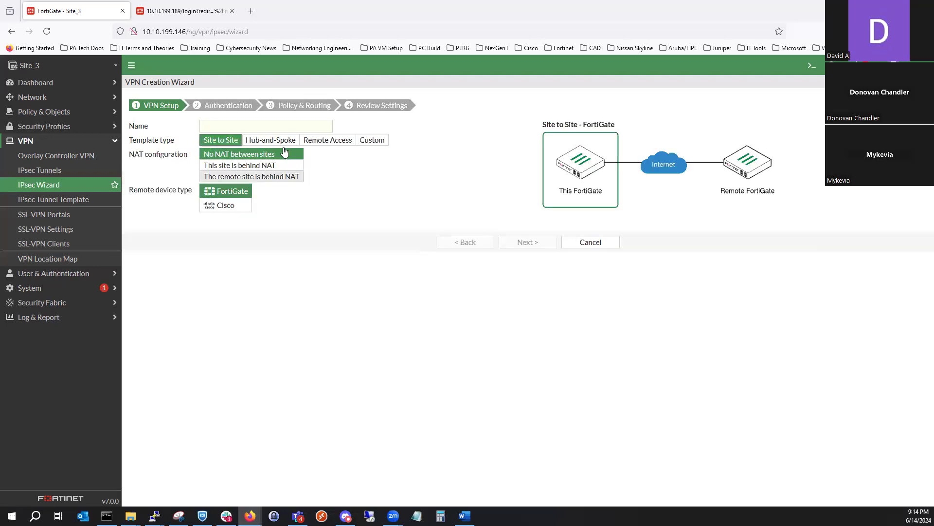
- Name the VPN tunnel To-Site-4
click(274, 129)
text(to-Siu)
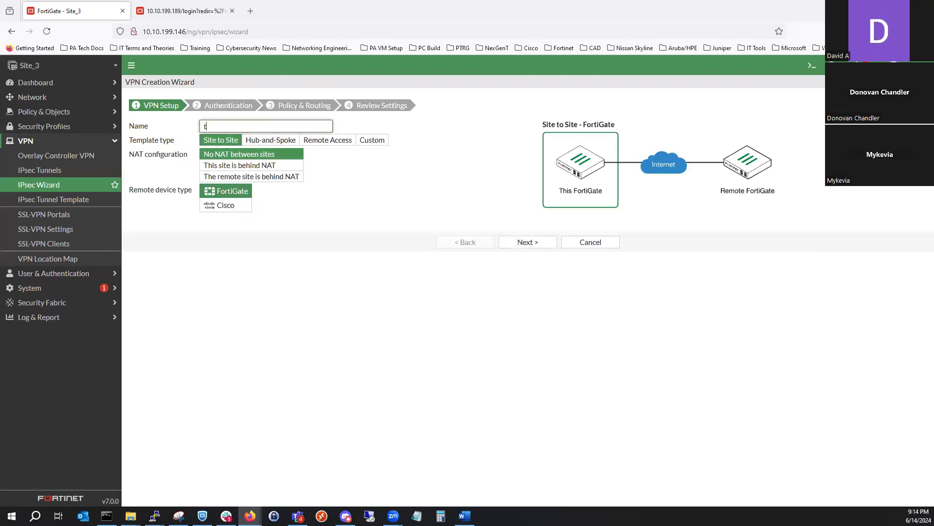
key(BackSpace)
key(BackSpace)
text(ite)
key(BackSpace)
key(BackSpace)
key(BackSpace)
key(BackSpace)
key(BackSpace)
key(BackSpace)
key(BackSpace)
text(To-Site-4)
- Compare the NAT configuration options, select No NAT between sites, and continue to the authentication settings
click(270, 166)
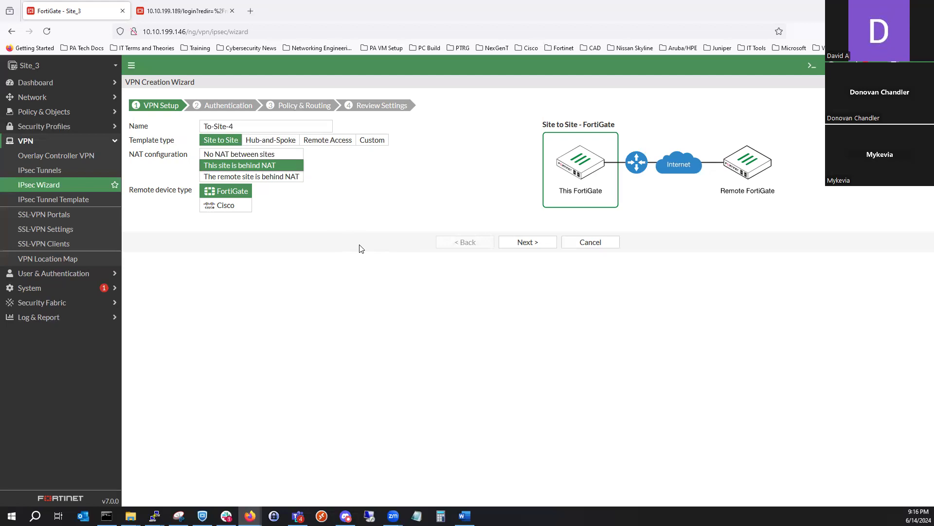
click(299, 181)
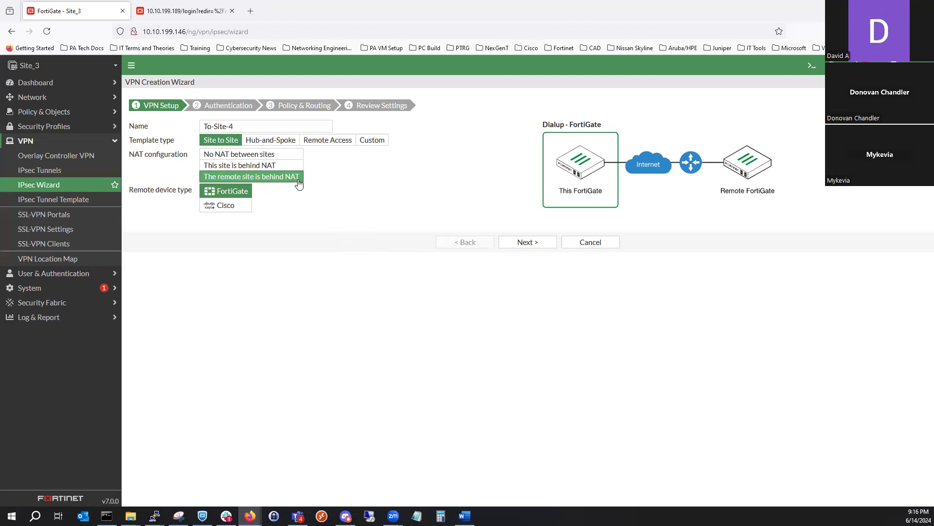
click(261, 156)
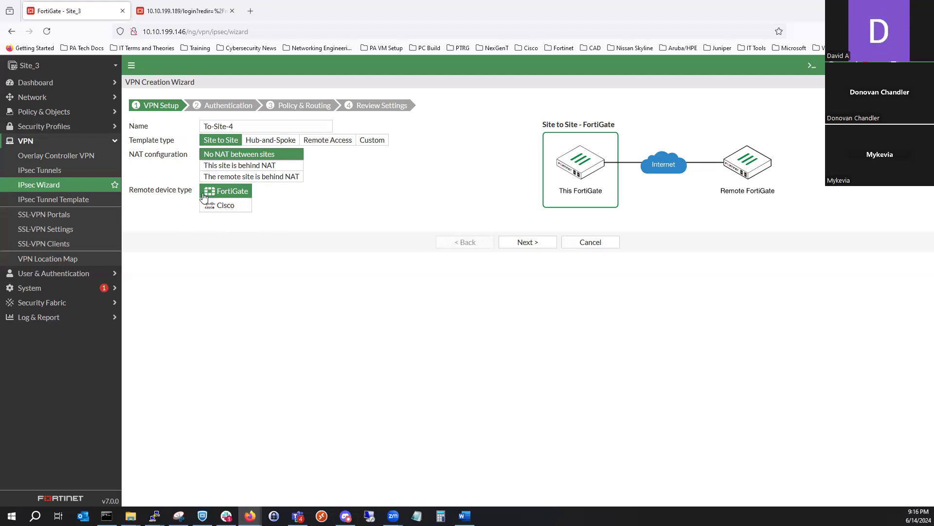
click(526, 244)
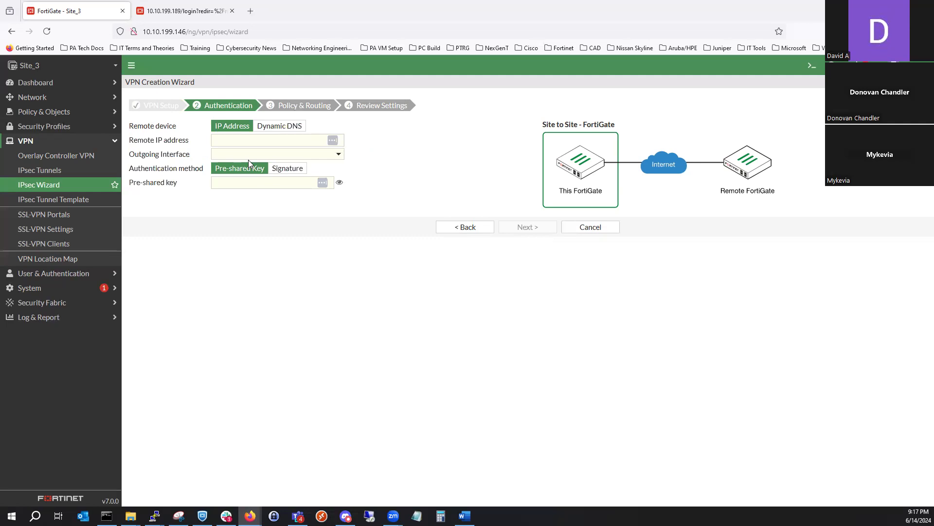
- Identify the remote device by IP address 5.4.2.2 and set the outgoing interface to WAN (port2)
click(277, 130)
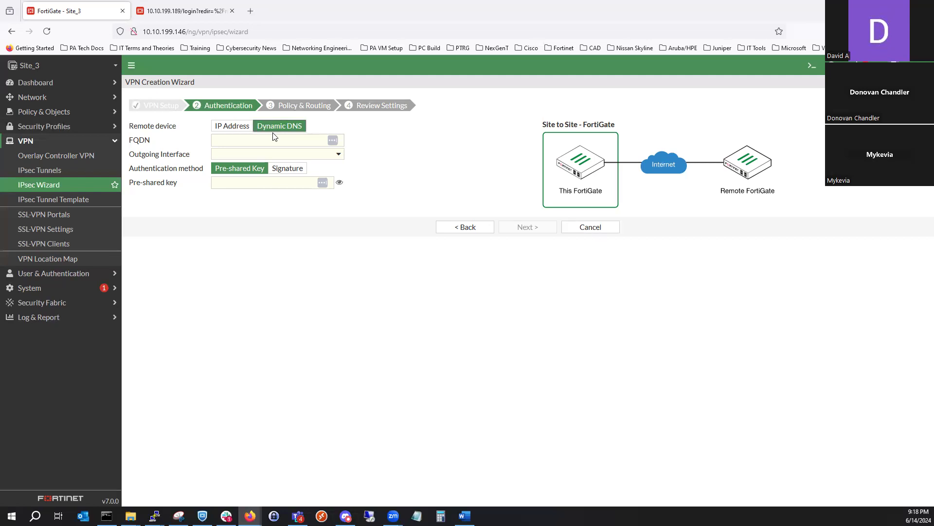
click(237, 130)
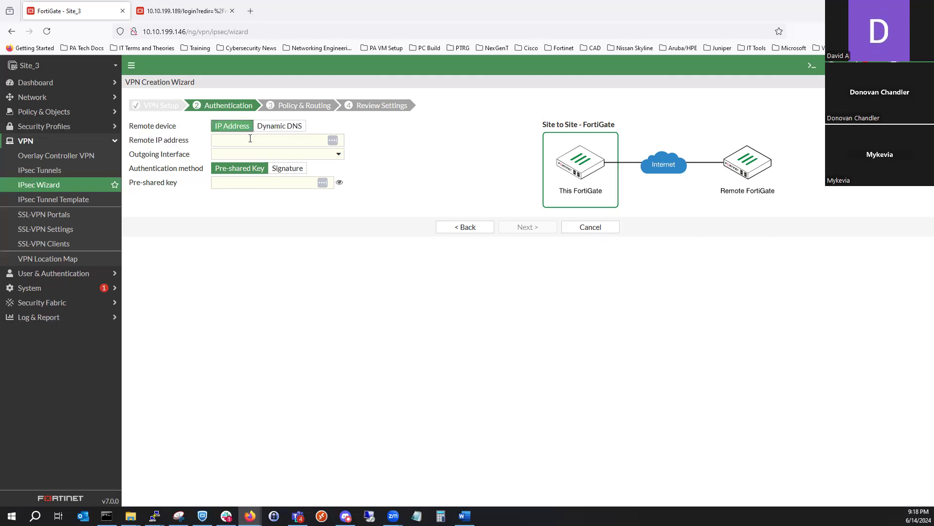
click(248, 143)
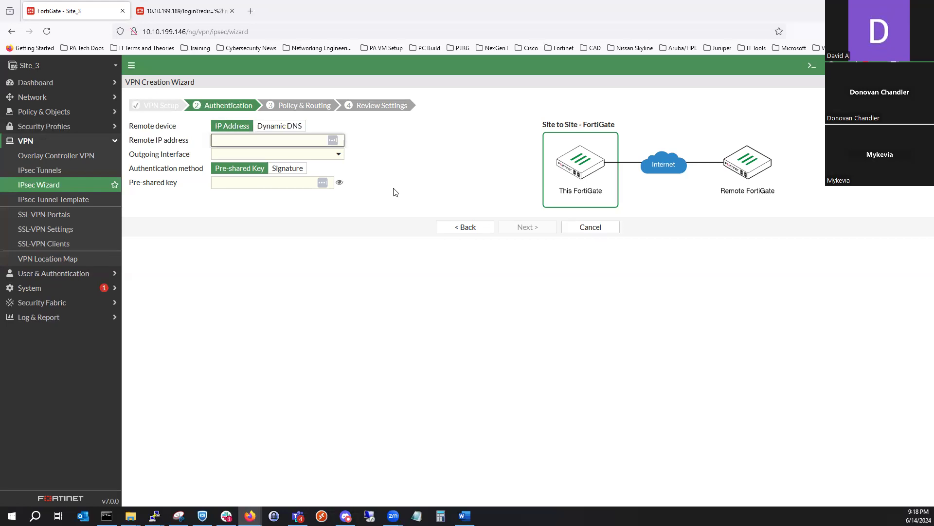
text(5.4.2.2)
click(335, 154)
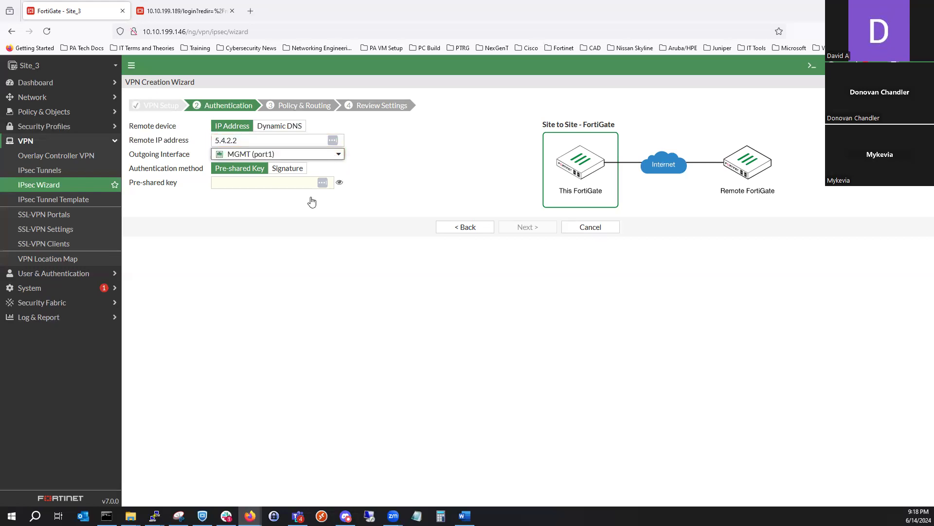
click(295, 194)
- Choose Pre-shared Key authentication, enter the pre-shared key, and continue to the policy and routing settings
click(287, 179)
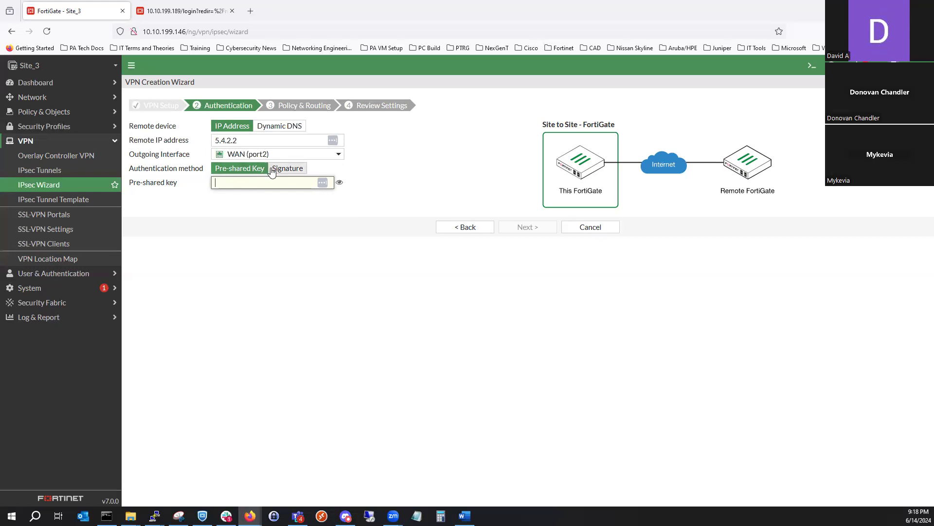
click(273, 169)
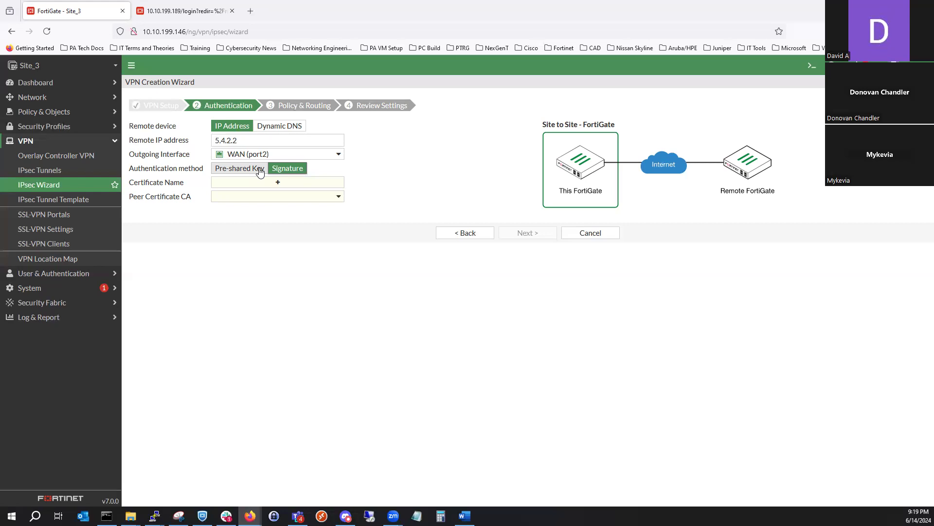
click(260, 171)
click(254, 186)
text(•••••••••)
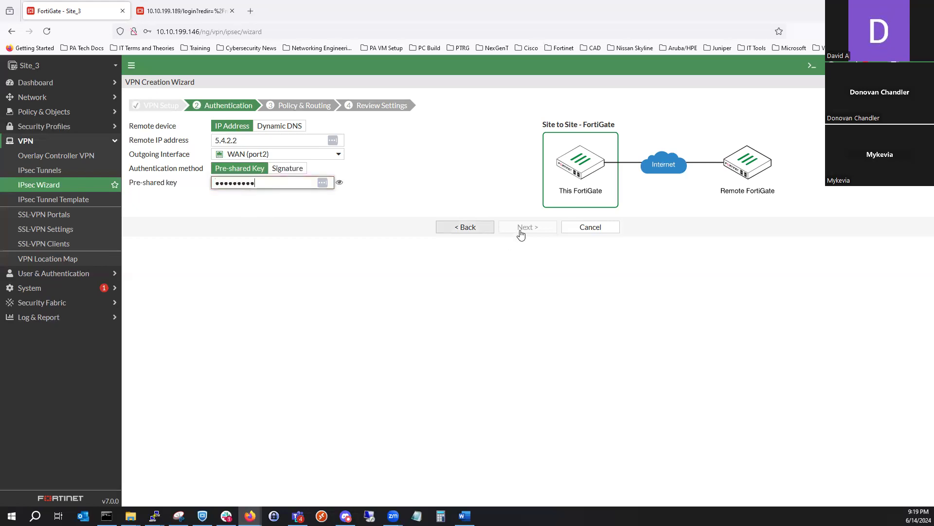
click(521, 228)
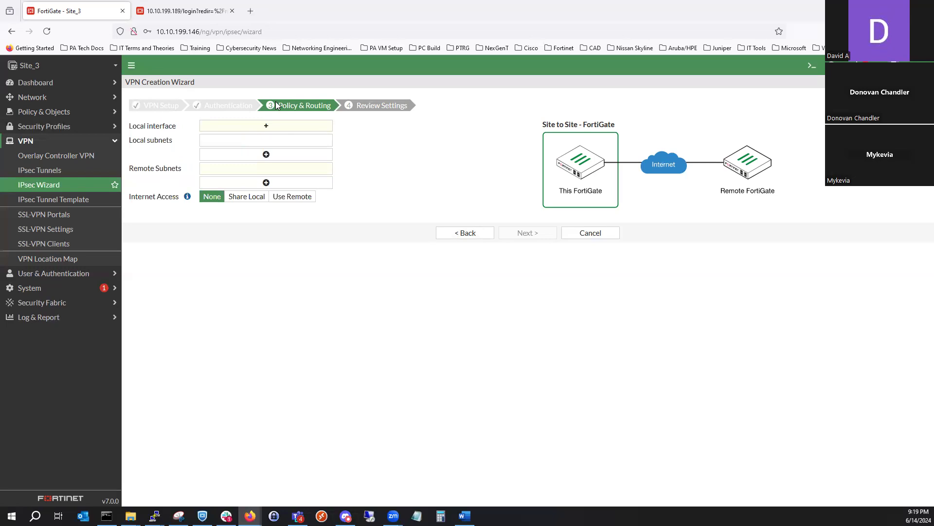
- Set the local interface to LAN (port4) and the remote subnet to 192.168.11.0/24
click(286, 126)
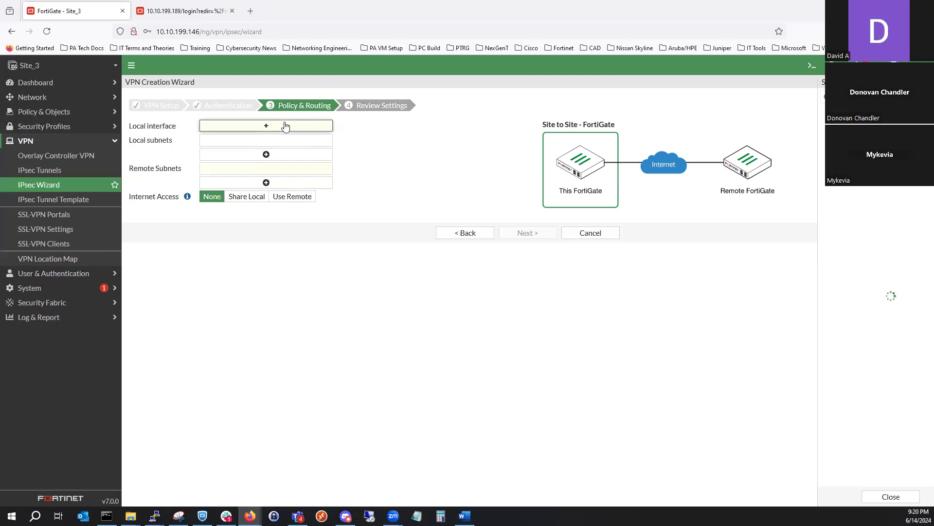
click(837, 136)
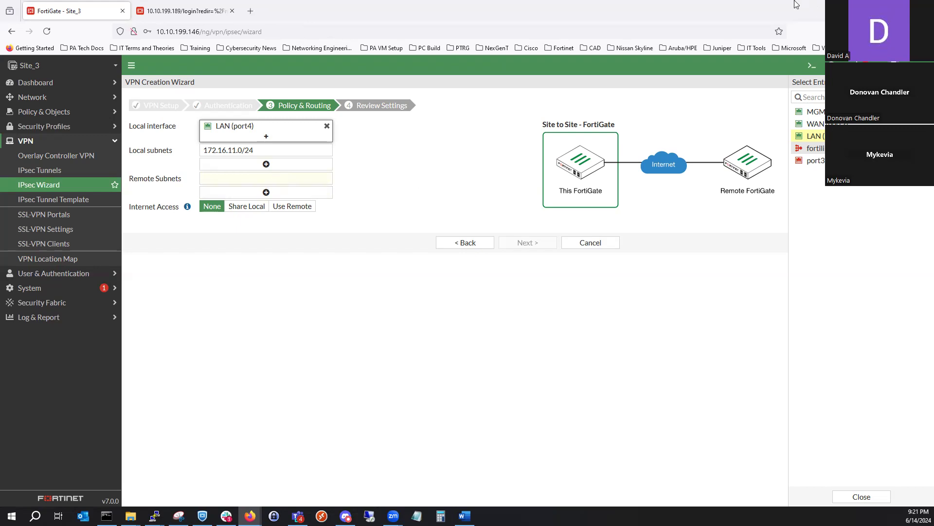
key(alt+Tab)
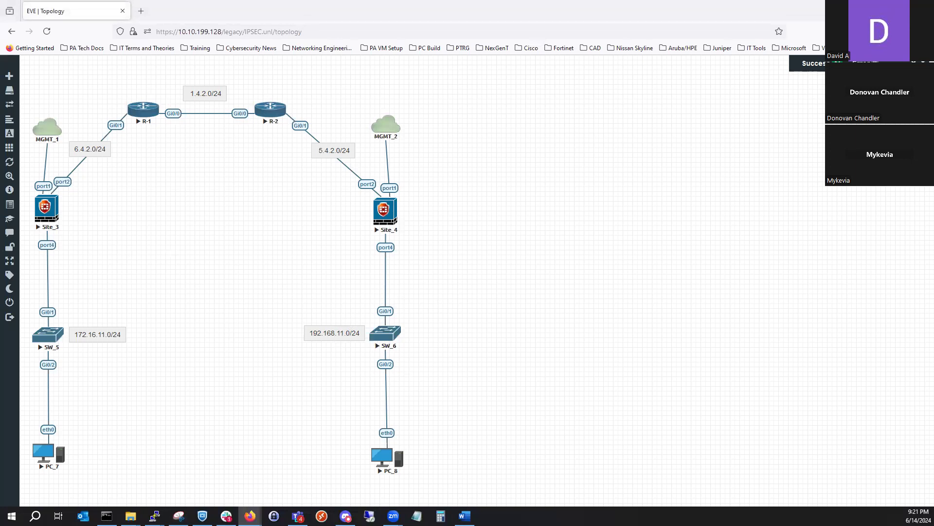
click(878, 8)
text(1)
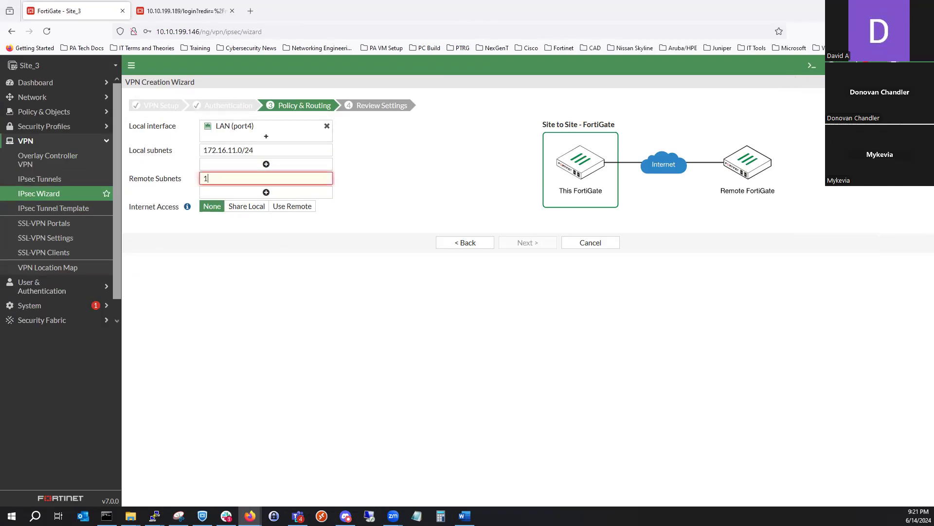
text(92.168.11.0/24)
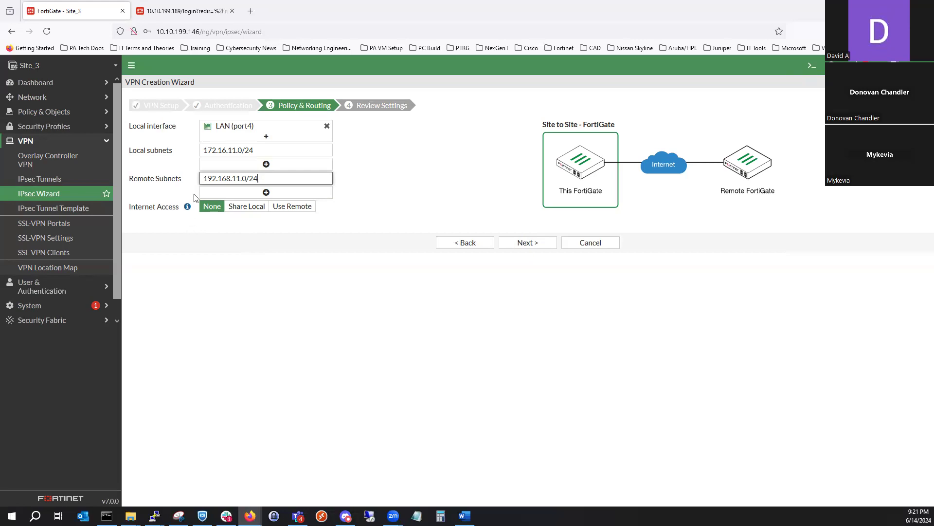
- Check the Internet Access help, keep the option at None, and continue to the settings review
mouse_move(187, 207)
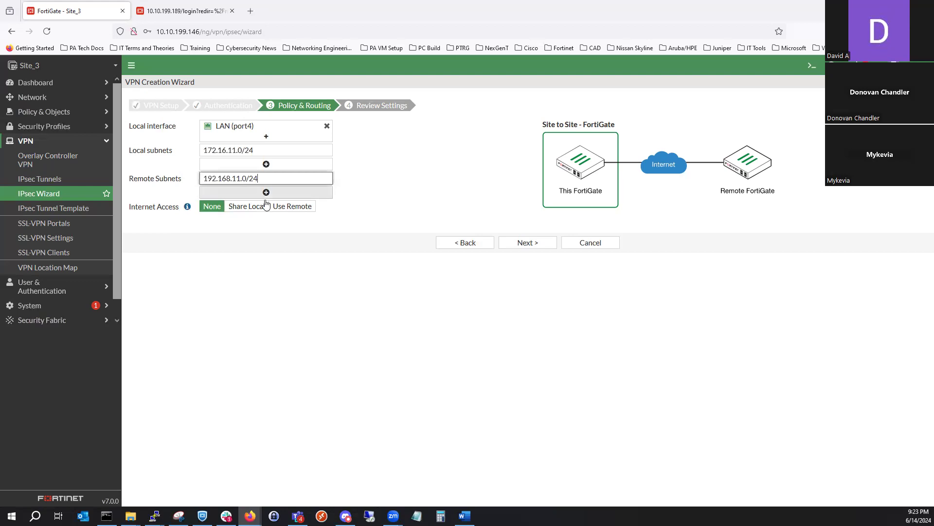
click(330, 277)
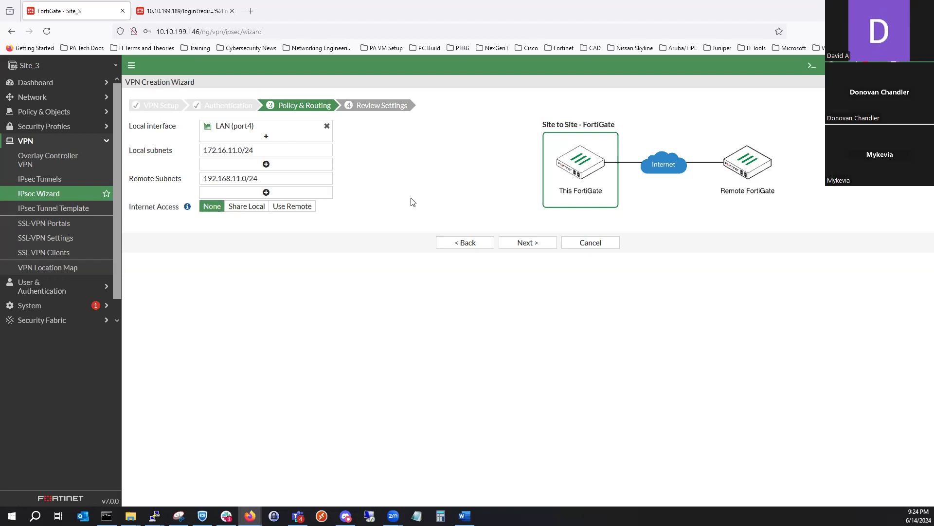
click(527, 241)
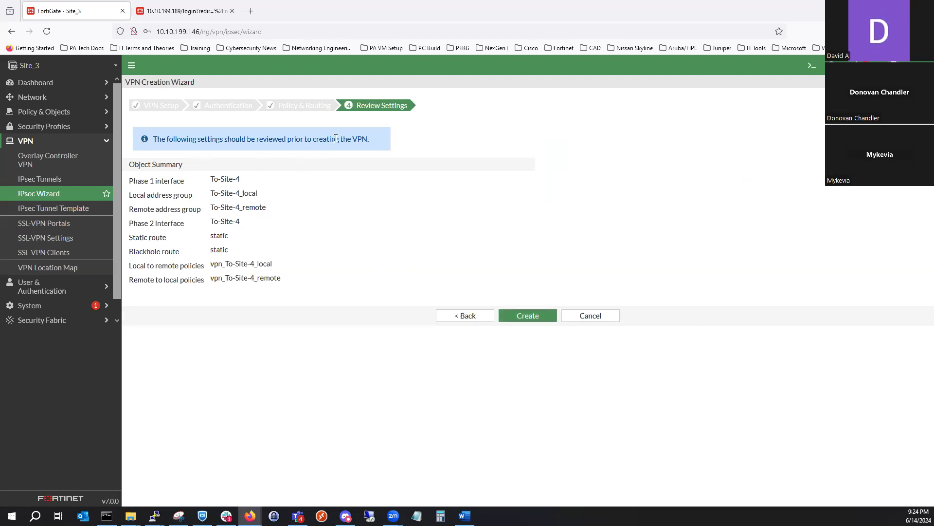
- Review the object summary for the tunnel: interfaces, address groups, static and blackhole routes, and the local and remote policies
drag(211, 179, 258, 195)
drag(212, 194, 262, 195)
drag(212, 209, 269, 209)
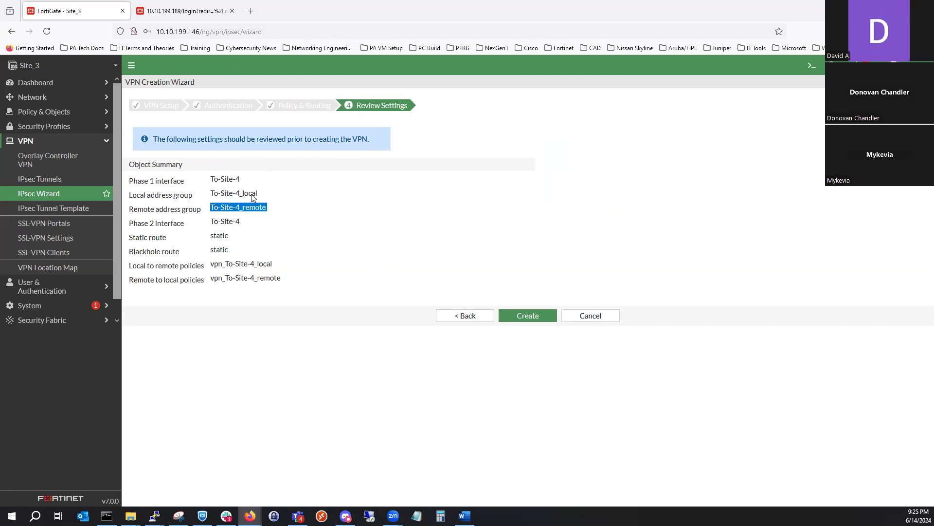
drag(211, 194, 243, 182)
click(213, 180)
drag(213, 221, 248, 223)
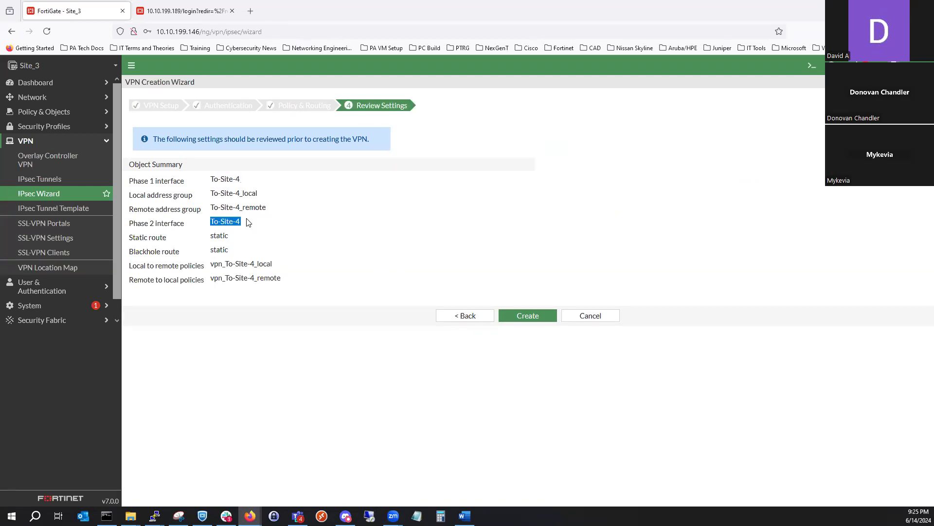
click(209, 235)
right_click(214, 236)
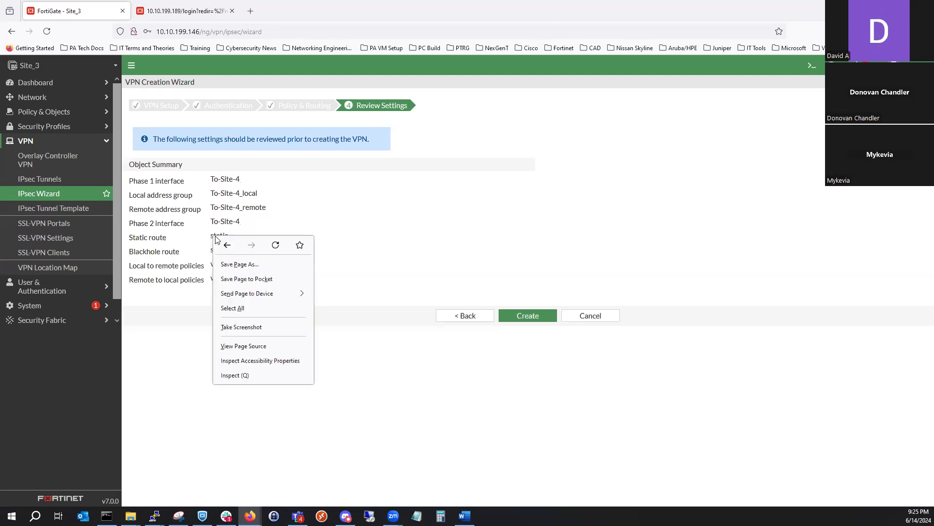
click(210, 243)
drag(214, 249, 277, 273)
click(213, 266)
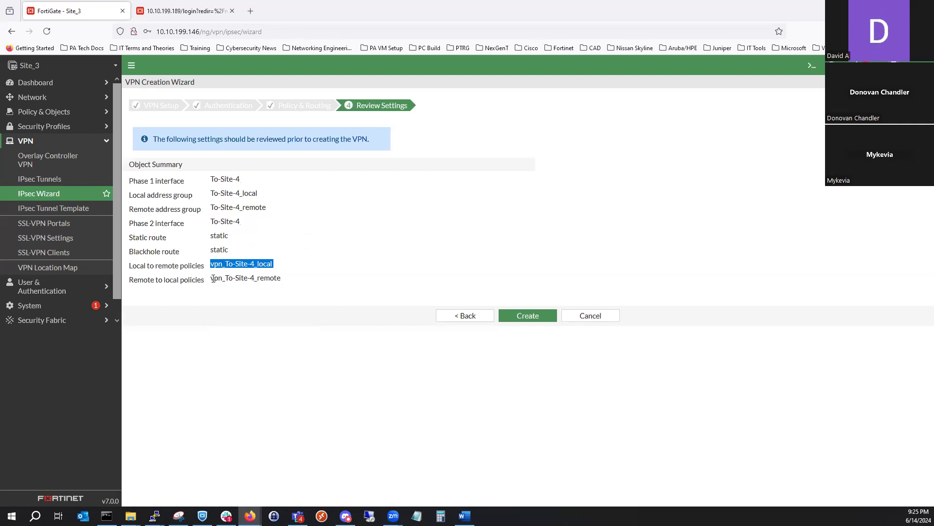
drag(210, 279, 284, 279)
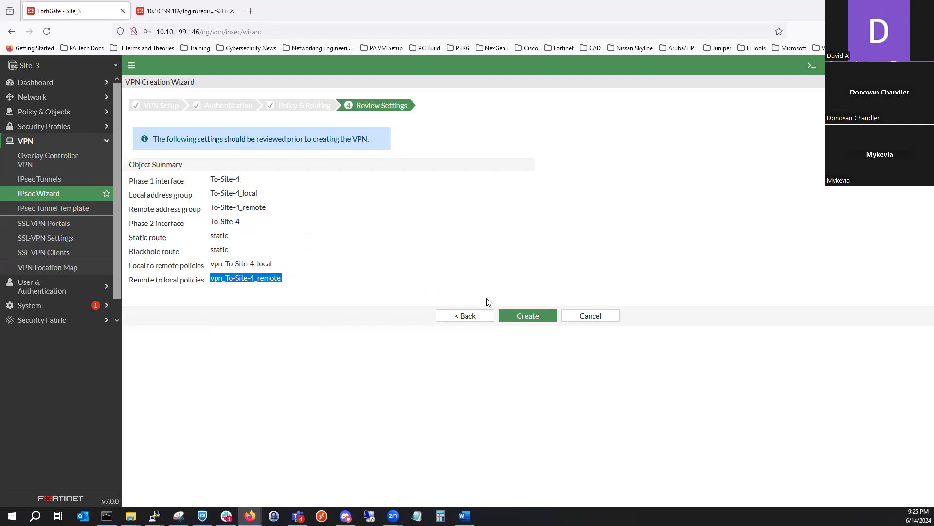
- Create the To-Site-4 VPN and show the tunnel list, declining to save the credentials in the browser
click(529, 326)
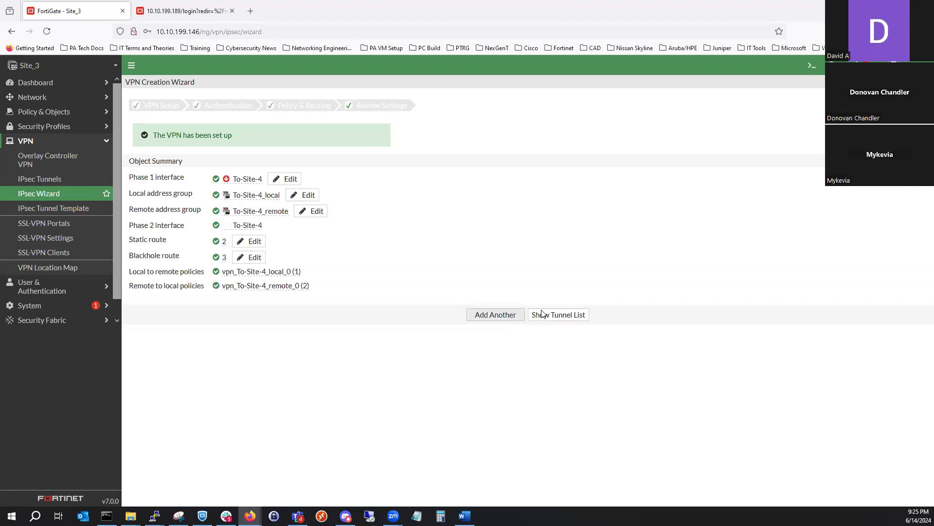
click(549, 315)
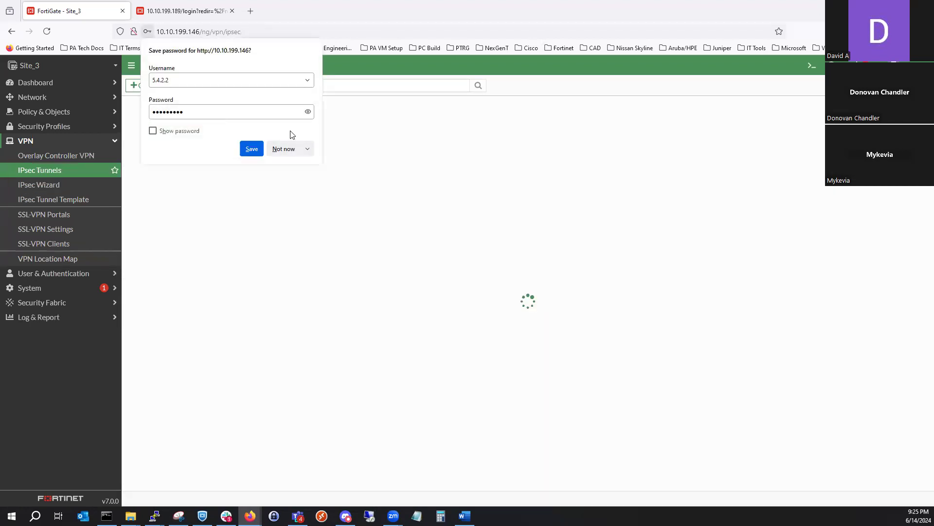
click(288, 149)
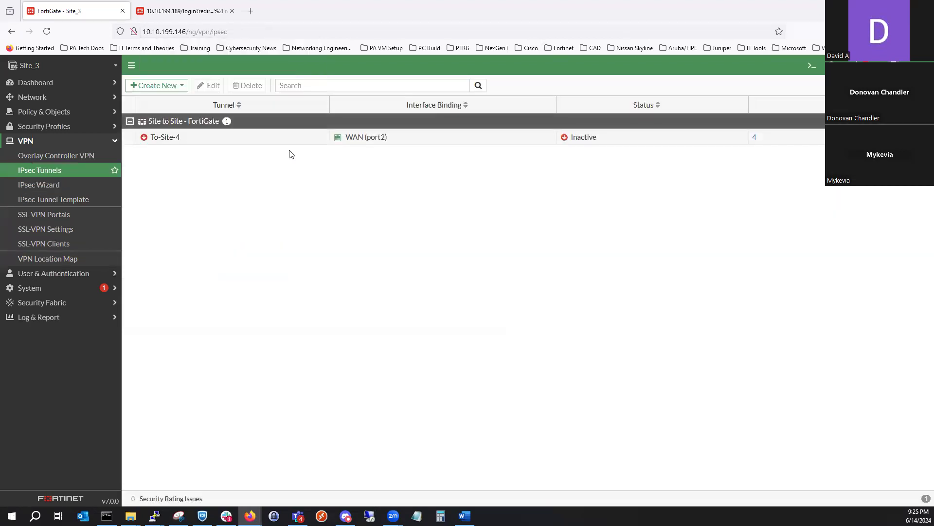
- Convert the To-Site-4 tunnel to a custom tunnel and remove the DES-SHA1 pair from its Phase 1 proposal, keeping DES-MD5
double_click(230, 140)
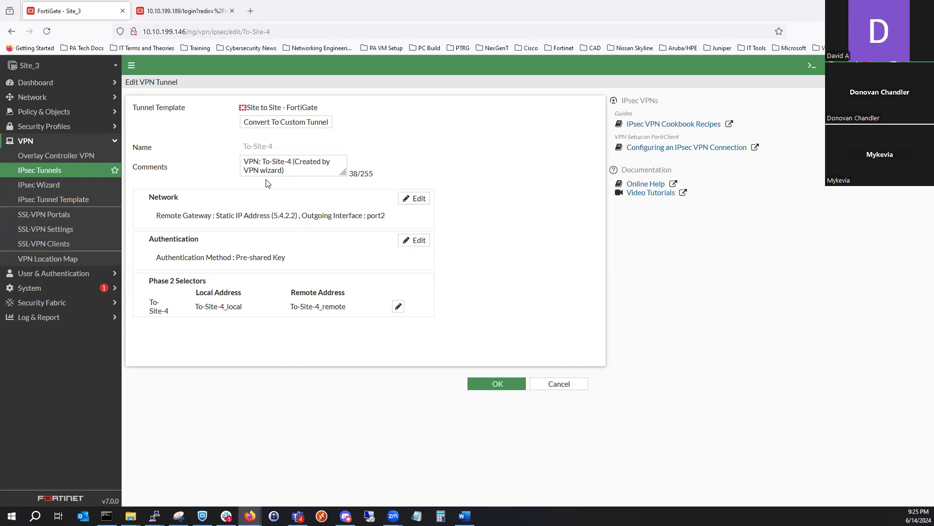
click(311, 123)
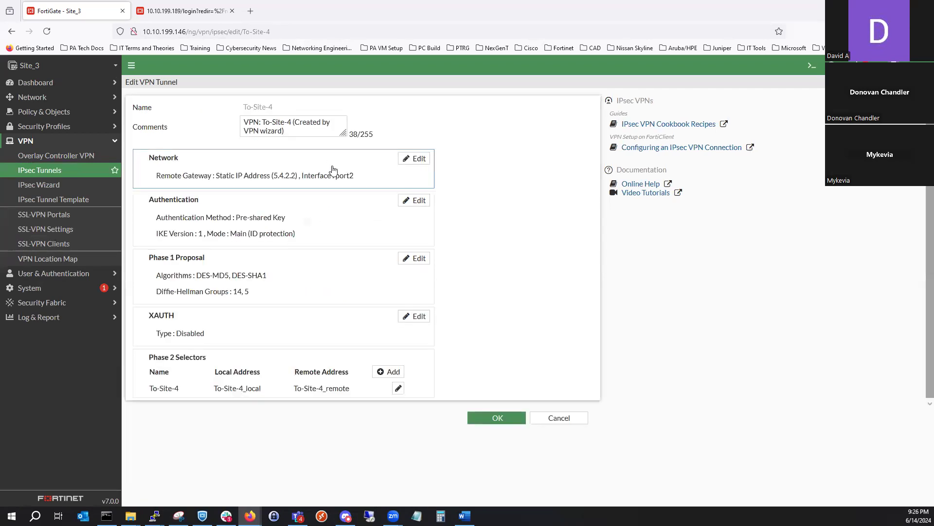
click(369, 274)
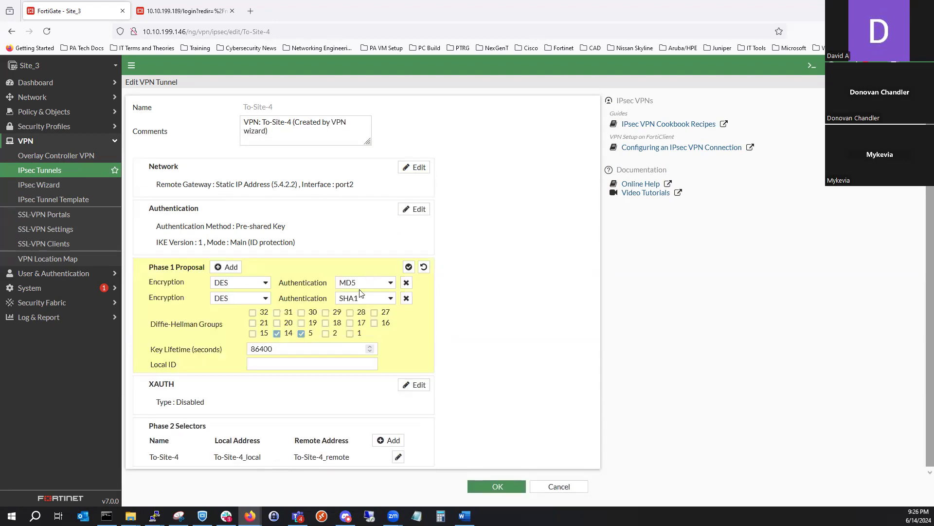
click(411, 300)
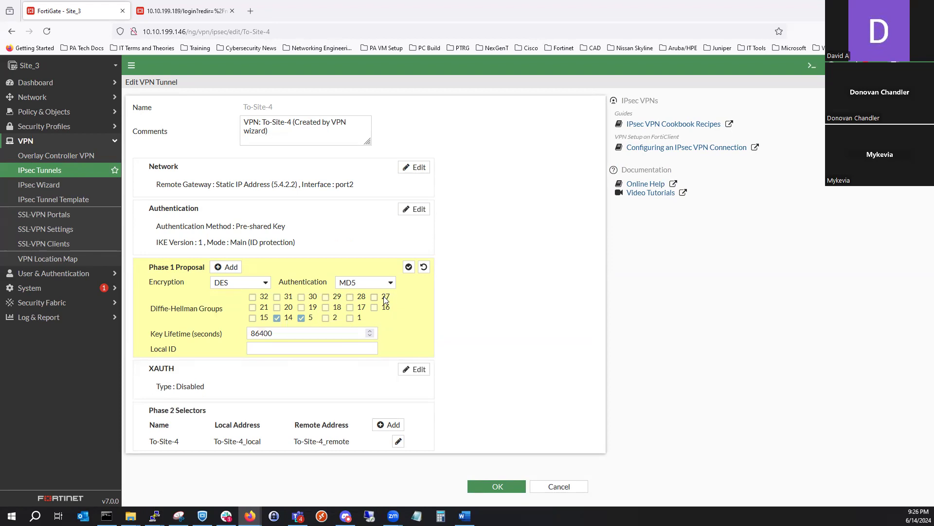
click(380, 284)
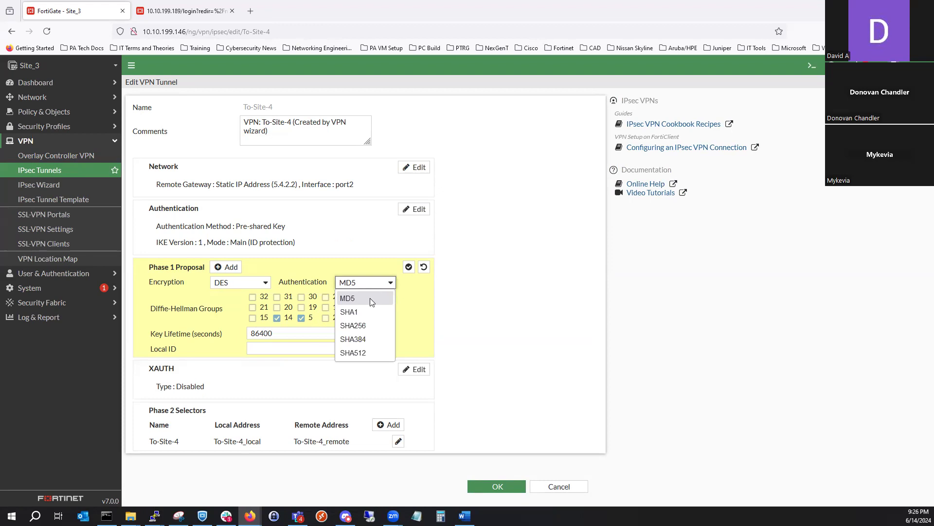
click(455, 305)
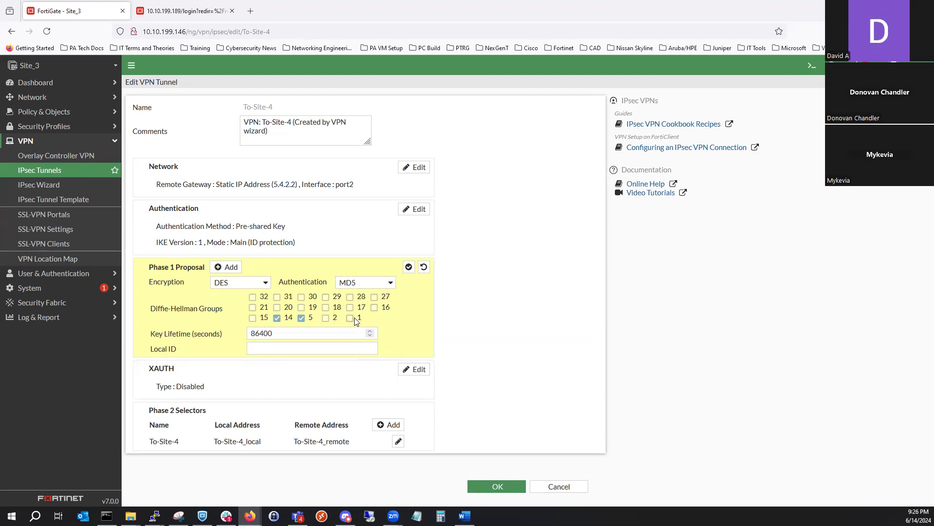
- Enable only Diffie-Hellman group 1 for the Phase 1 proposal, clearing groups 5 and 14, and apply the section
click(350, 318)
click(298, 318)
click(278, 319)
click(410, 268)
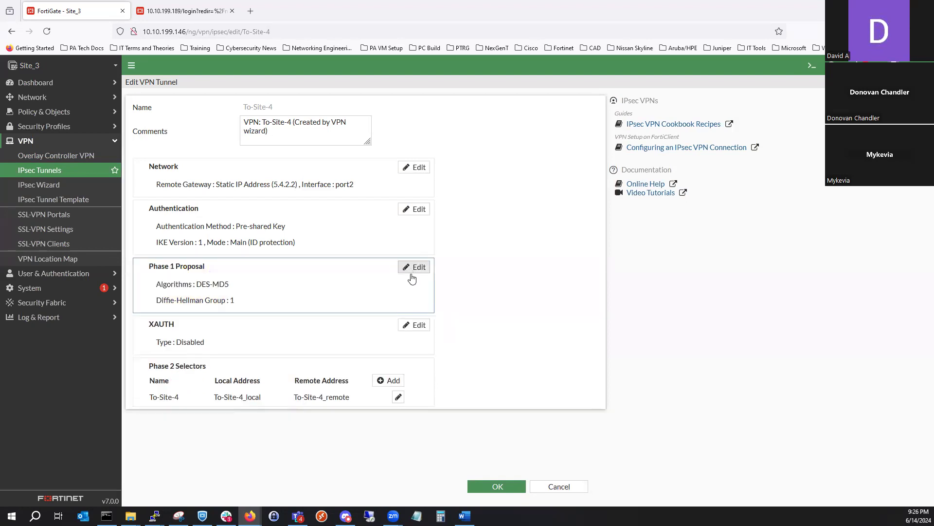
- In the To-Site-4 Phase 2 selector's advanced settings, disable Perfect Forward Secrecy and remove the DES-SHA1 proposal, keeping DES-MD5
click(334, 382)
scroll(352, 377, down, 2)
click(166, 467)
scroll(204, 428, down, 4)
scroll(234, 415, down, 1)
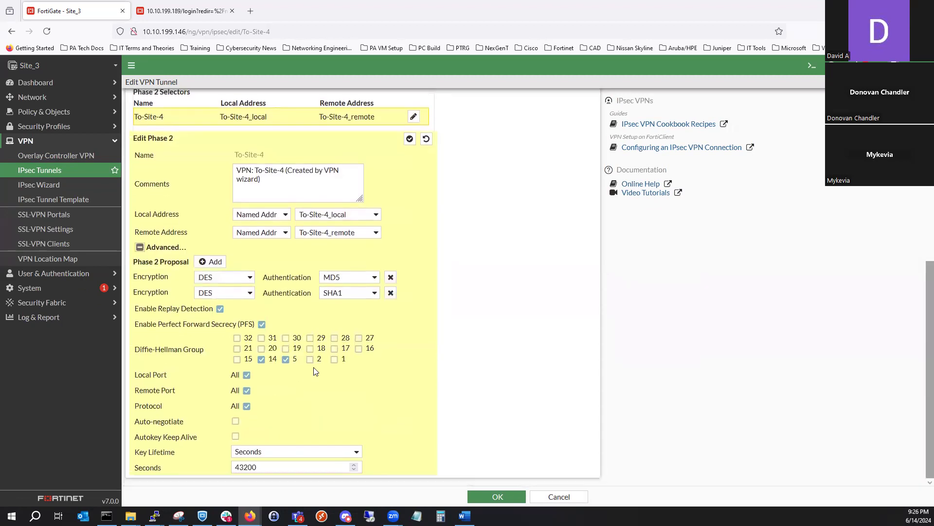
click(263, 324)
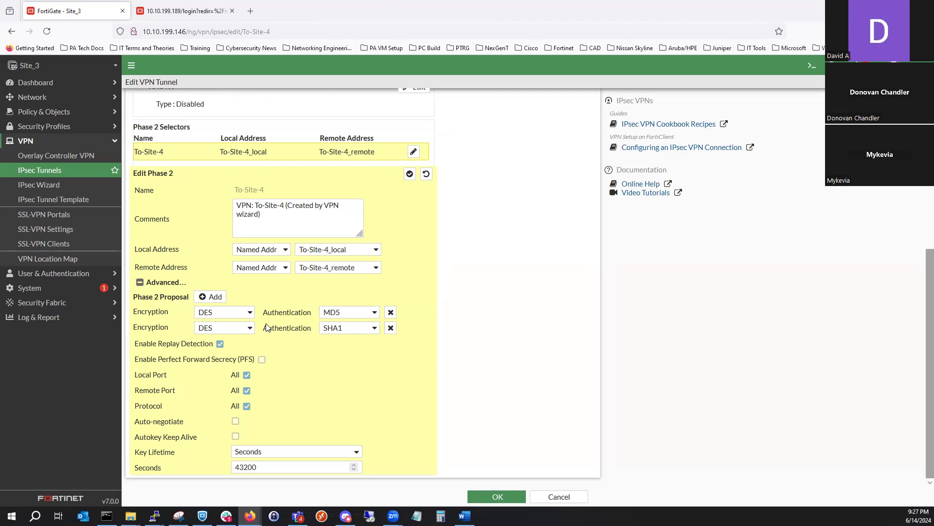
click(391, 328)
click(209, 327)
click(210, 327)
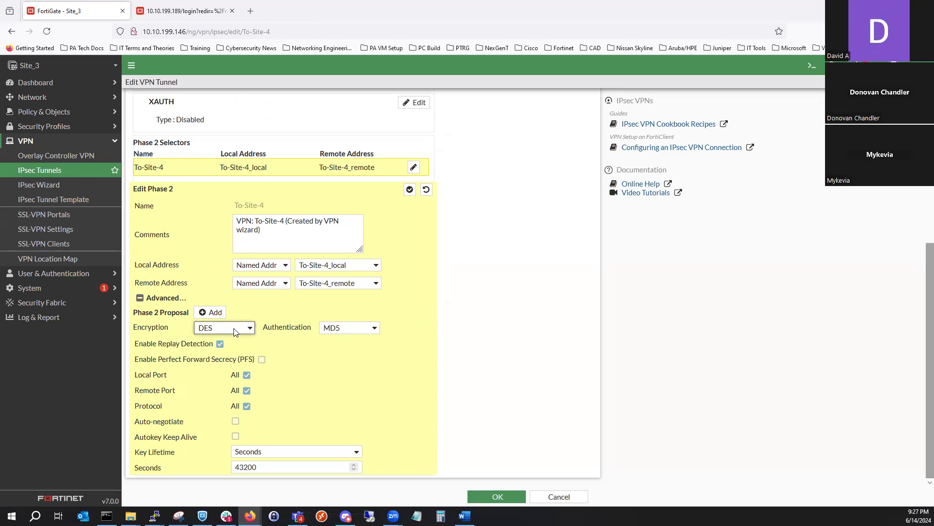
- Enable Auto-negotiate for Phase 2, check its key lifetime in seconds, and apply the Phase 2 settings
click(237, 421)
click(267, 469)
drag(266, 468, 227, 468)
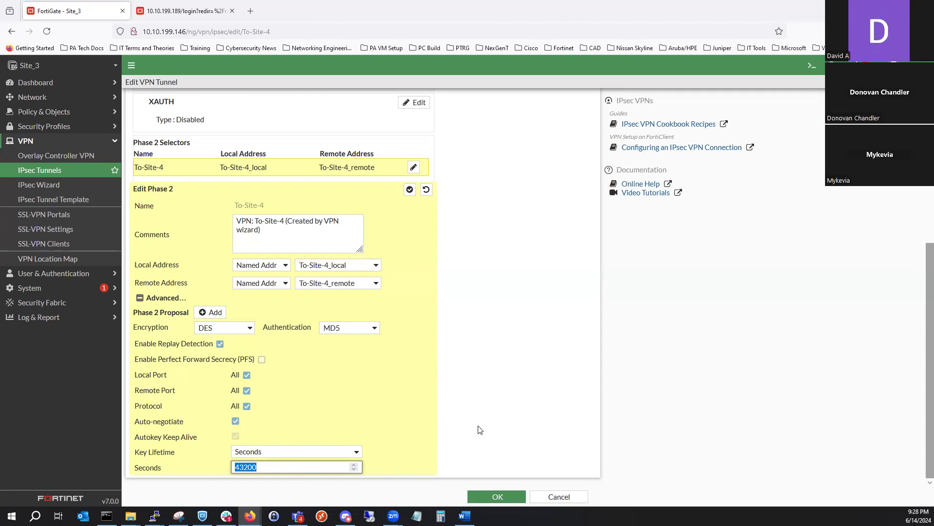
scroll(485, 421, up, 3)
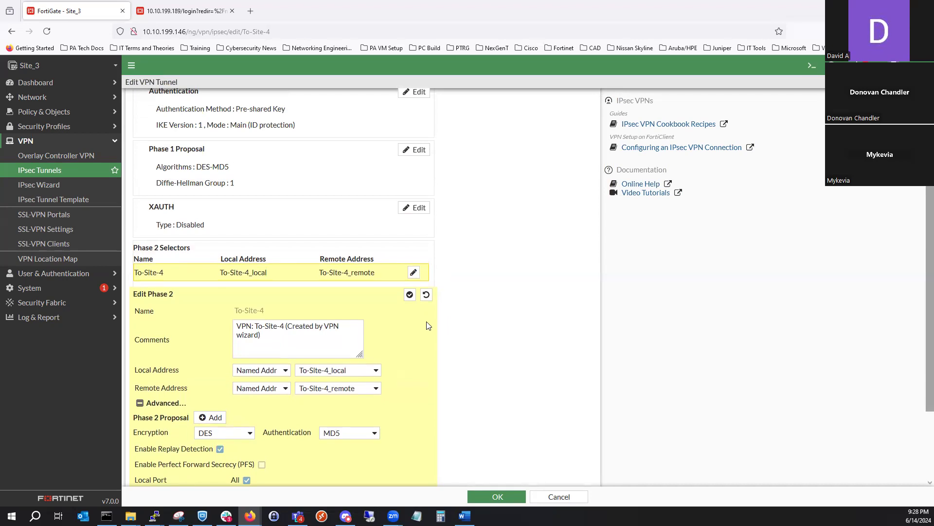
scroll(428, 330, down, 3)
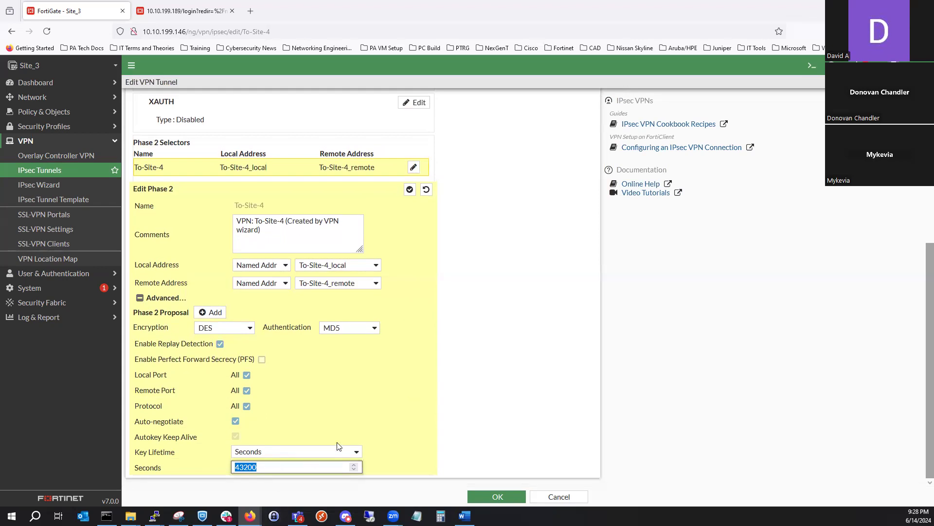
scroll(451, 304, up, 4)
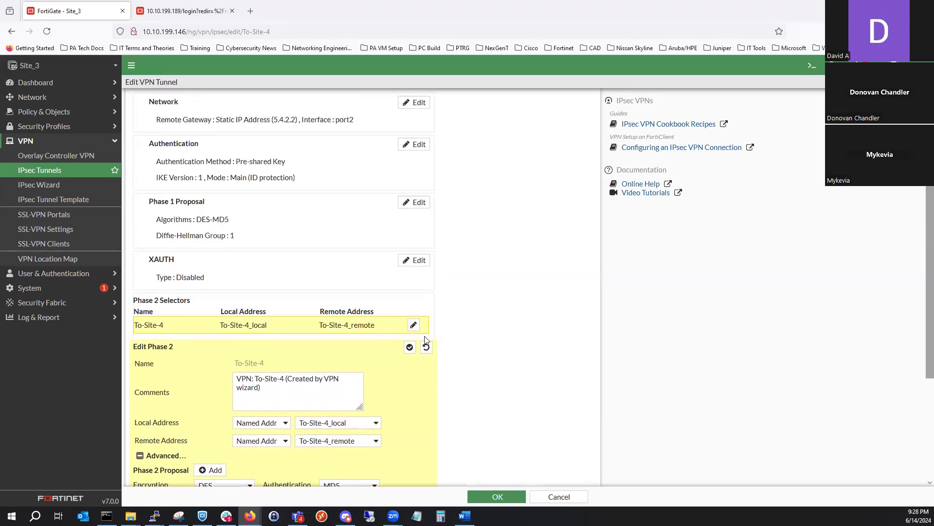
click(410, 347)
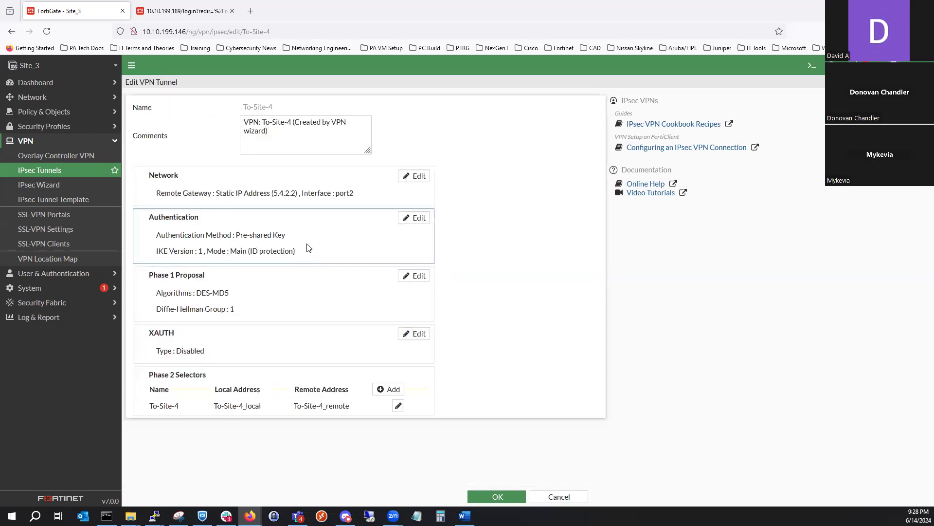
- Check the Phase 1 proposal's key lifetime and save the edited To-Site-4 tunnel
click(307, 247)
click(248, 331)
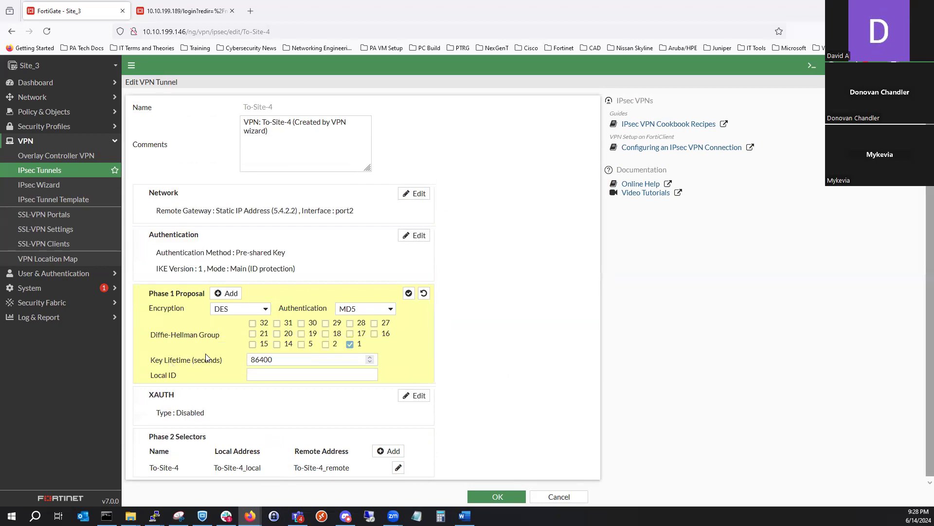
click(408, 293)
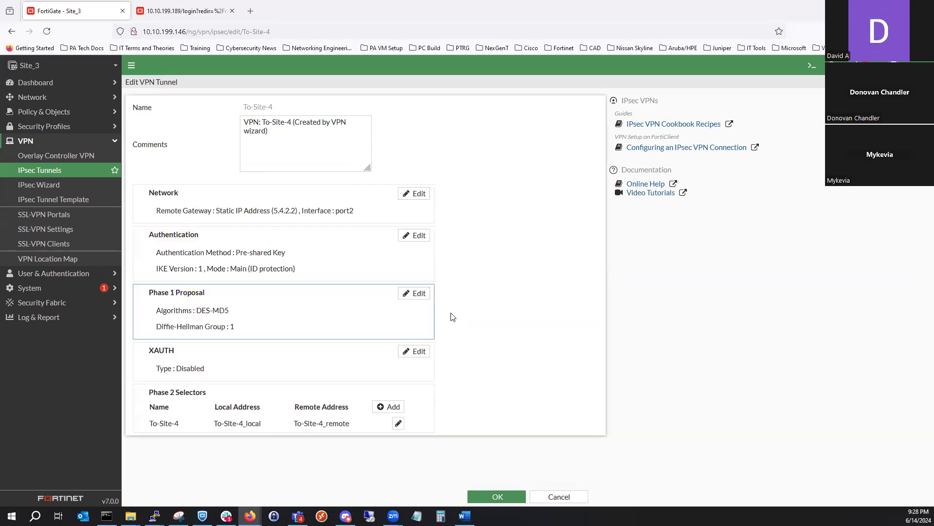
click(494, 496)
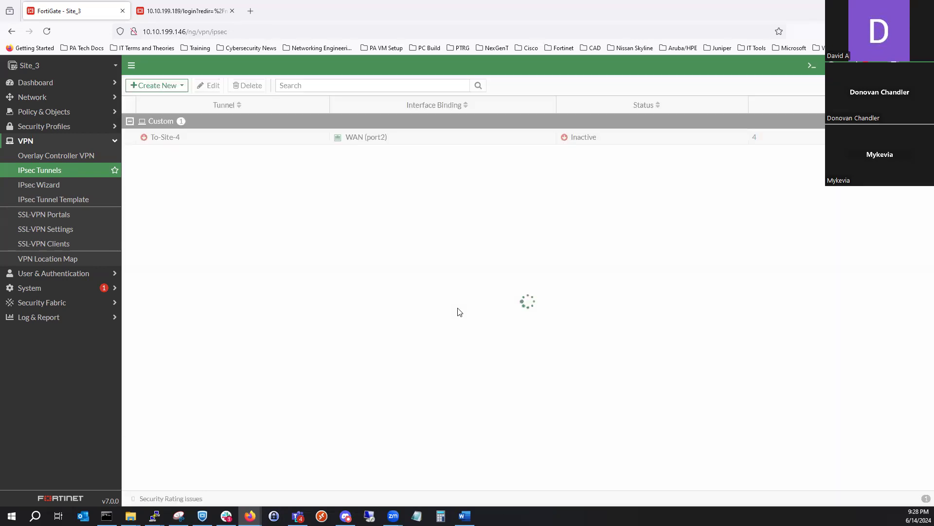
- Switch to the FortiGate at 10.10.199.189 and try to log in as admin with the account password
click(203, 11)
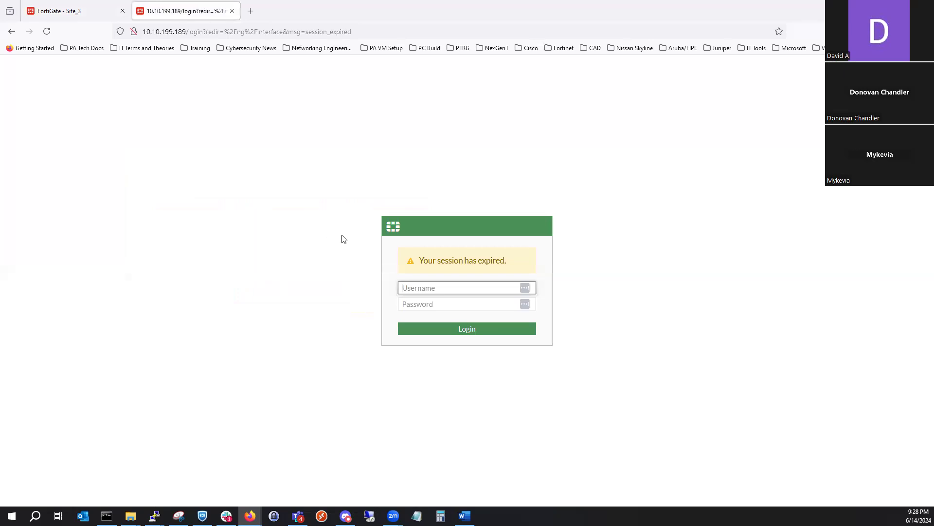
text(admi)
key(Tab)
text(•••)
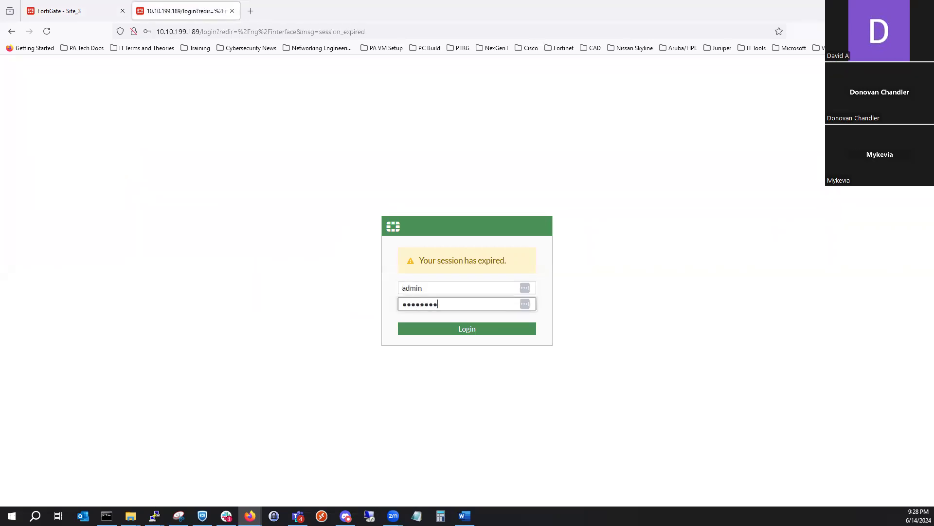
key(Return)
- Log in to Site_4 by re-entering the admin username and account password, and decline saving the credentials
text(admin)
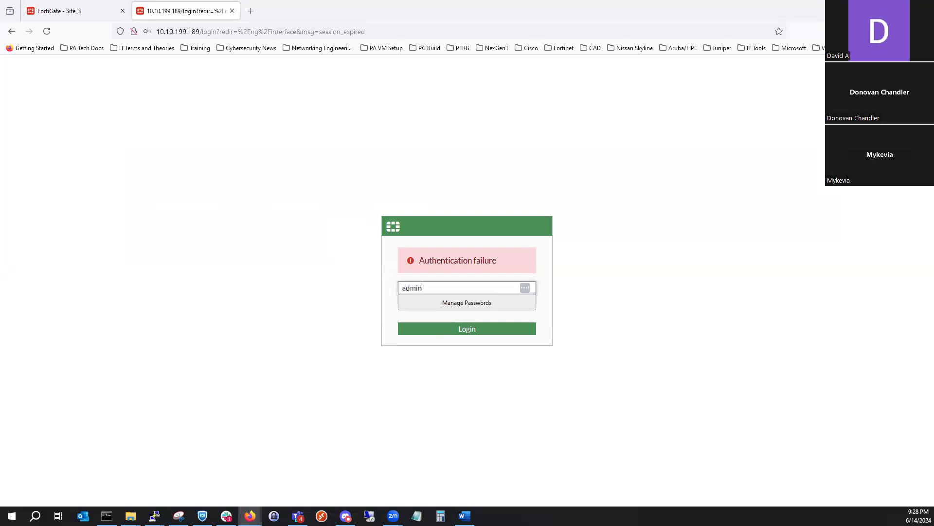
key(Tab)
text(•)
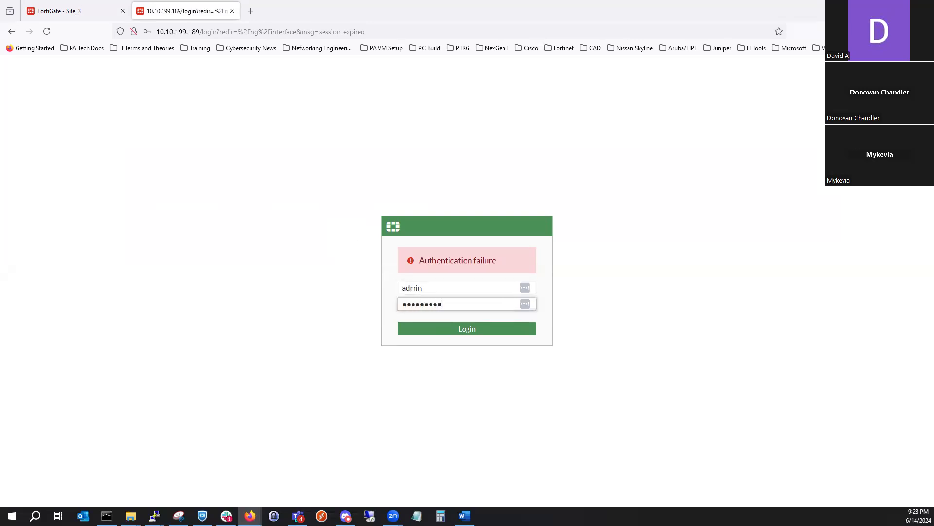
key(Return)
click(285, 148)
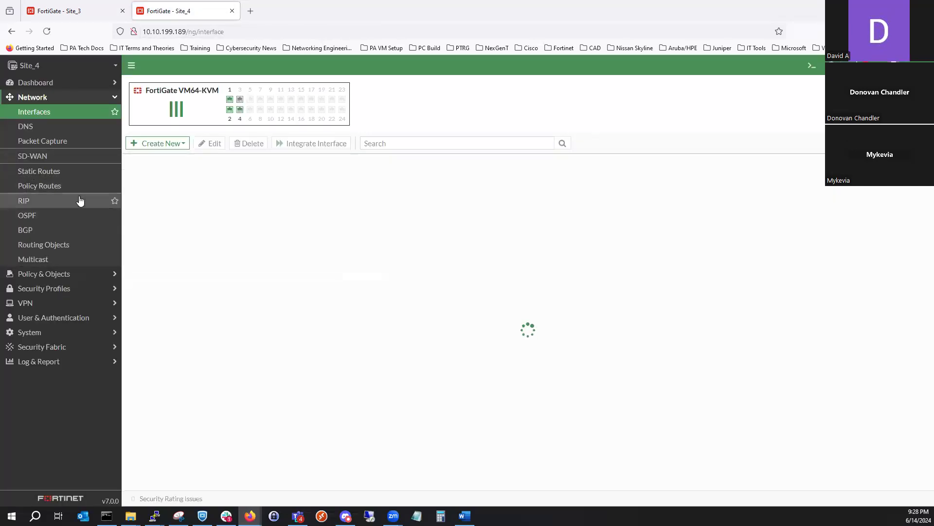
- Start a new site-to-site FortiGate VPN named To-Site3 in the IPsec wizard, with no NAT between sites
click(77, 172)
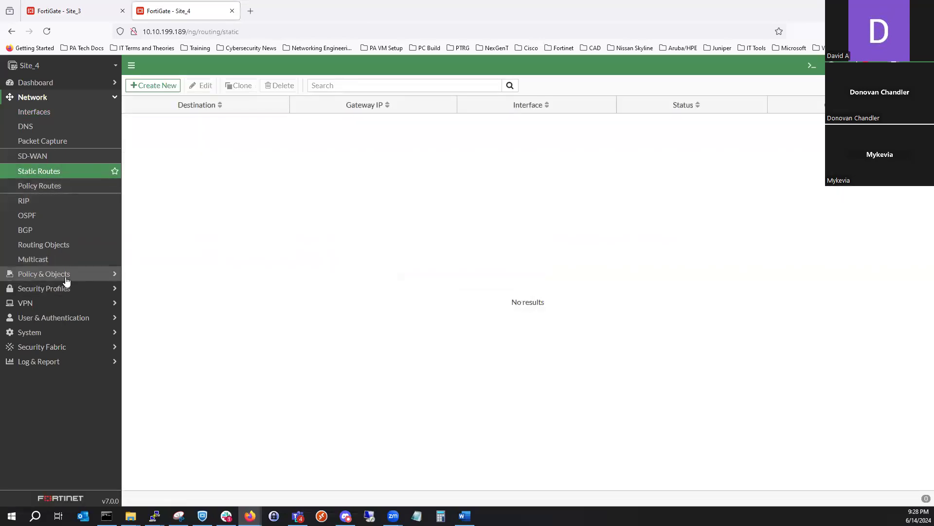
click(66, 277)
click(47, 296)
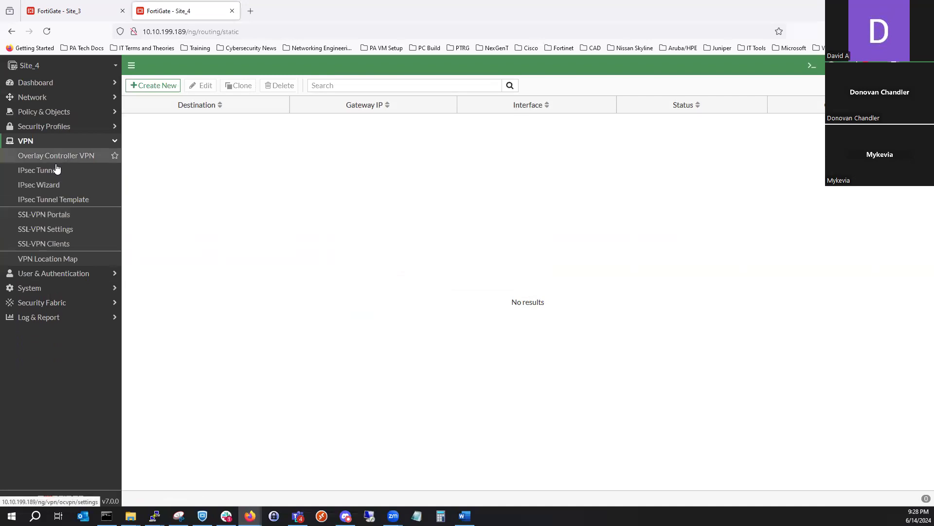
click(60, 185)
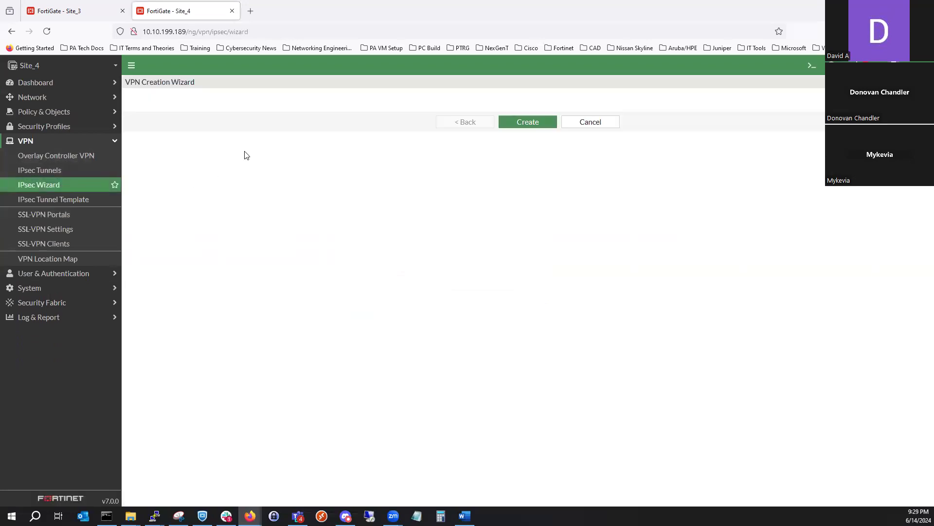
click(248, 125)
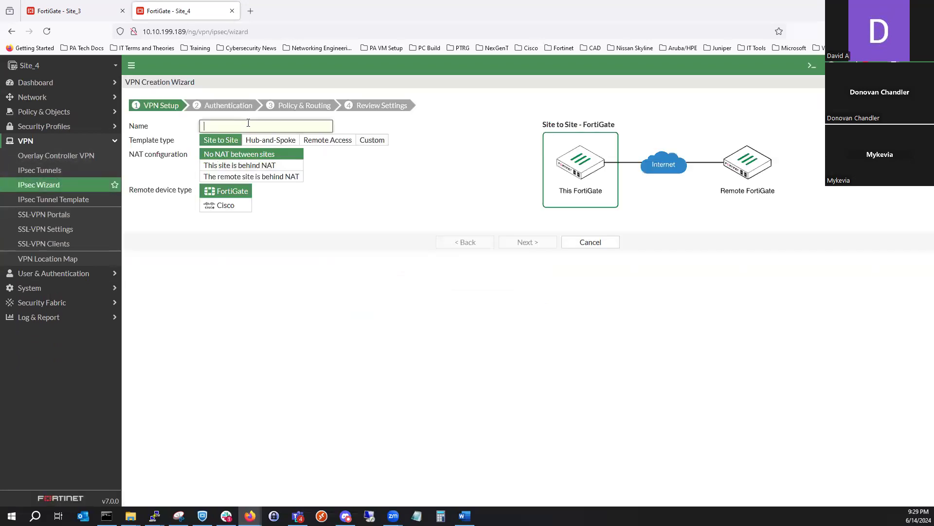
text(To)
click(545, 244)
- Set the remote IP address to 6.4.2.2 and outgoing interface to WAN (port2), and enter the pre-shared key
click(270, 138)
text(6.4.2.2)
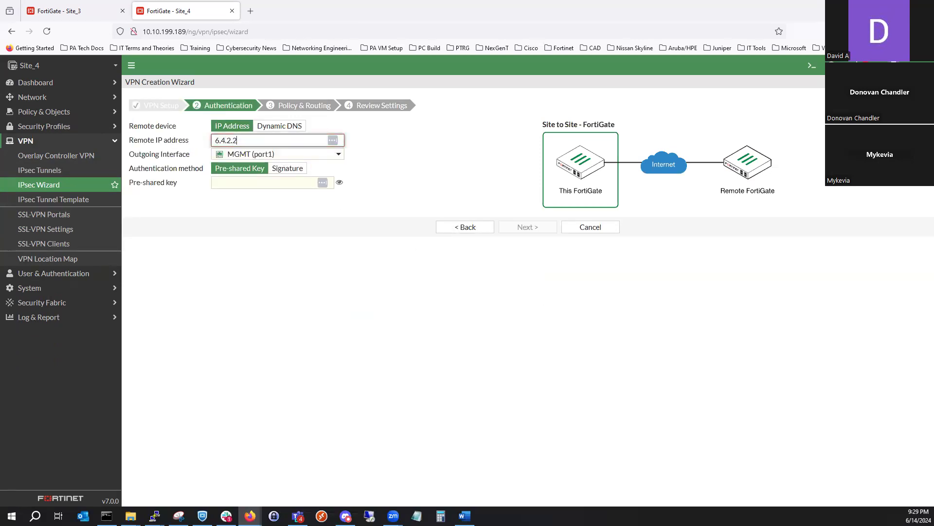
click(316, 156)
click(287, 195)
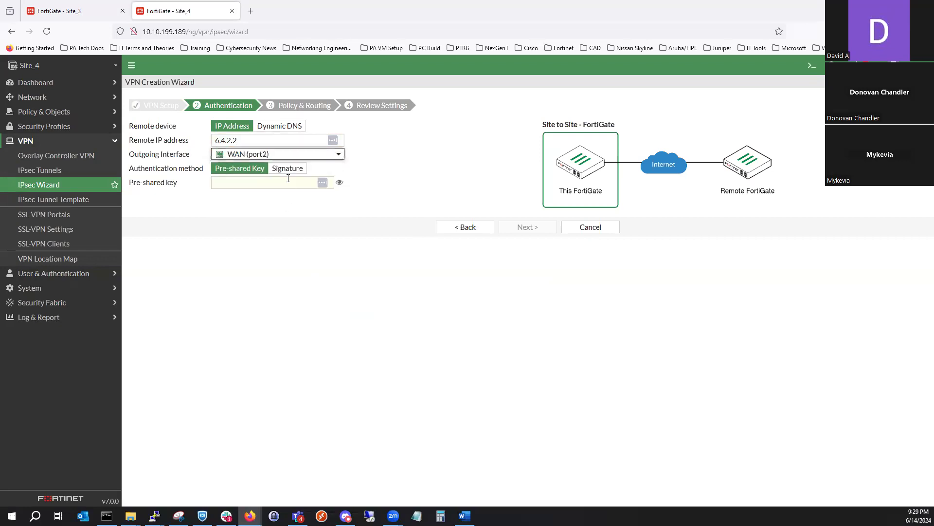
click(280, 181)
text(f•••••••)
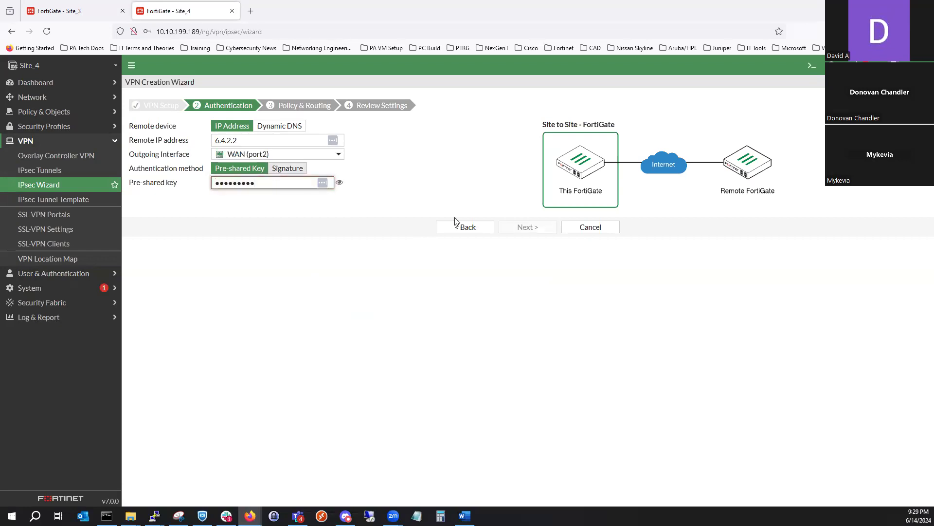
click(537, 226)
- Set the local interface to LAN (port4) and the remote subnet to 172.16.11.0/24, and create the VPN
click(308, 126)
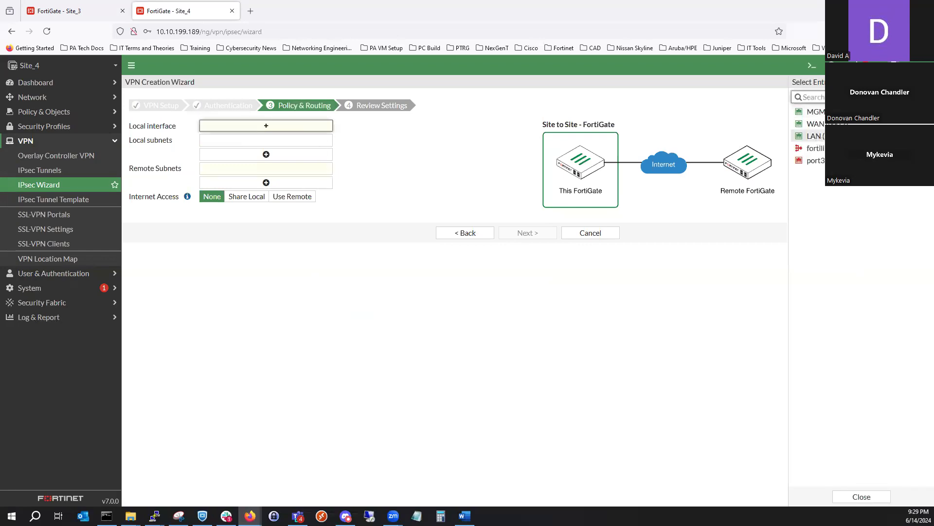
click(813, 136)
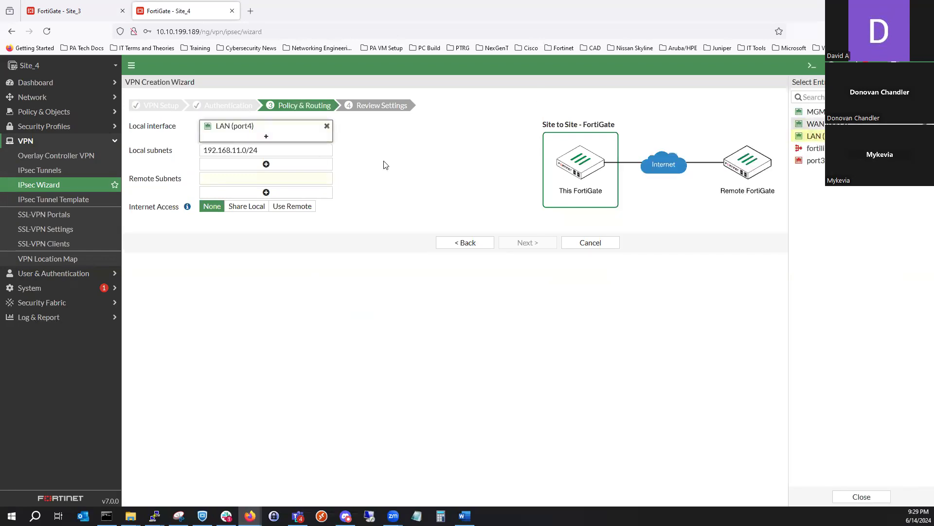
click(303, 178)
text(172.16.11.)
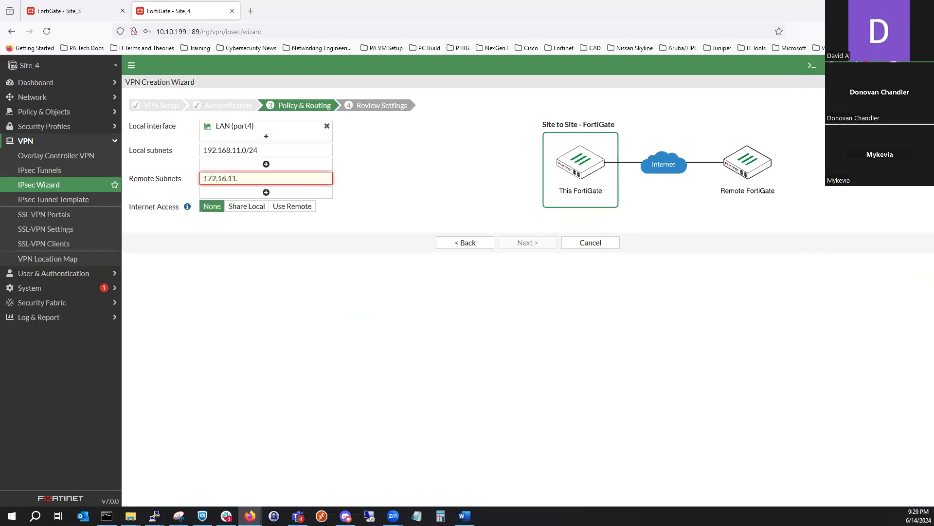
text(0/24)
click(541, 243)
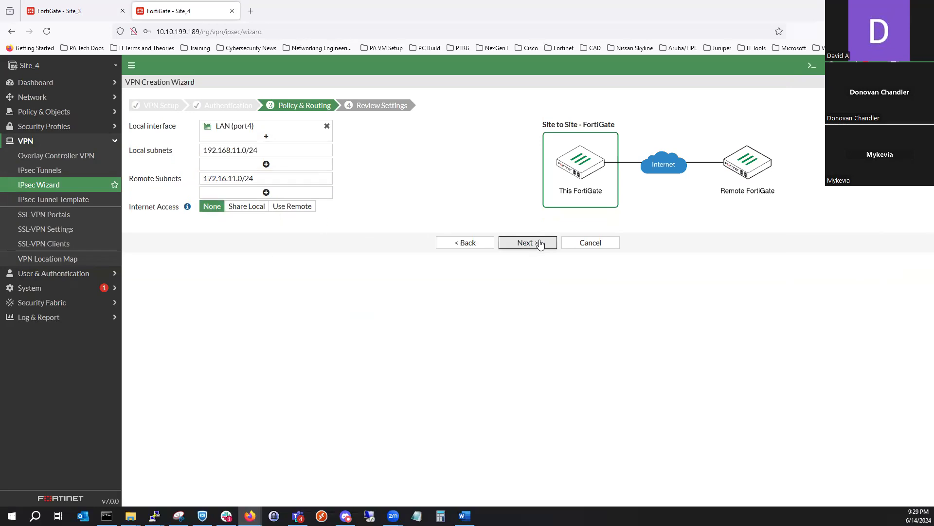
click(536, 315)
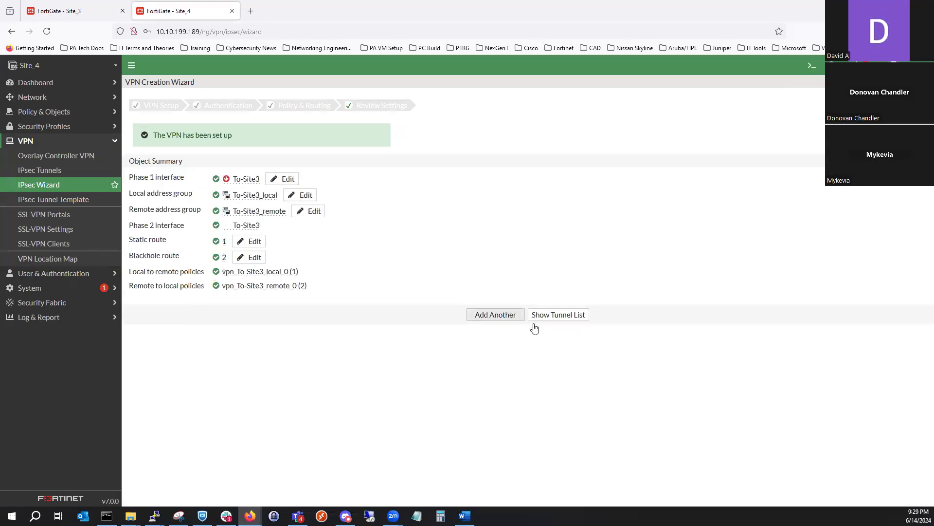
- Open the To-Site3 tunnel for editing from the tunnel list and convert it to a custom tunnel
click(563, 312)
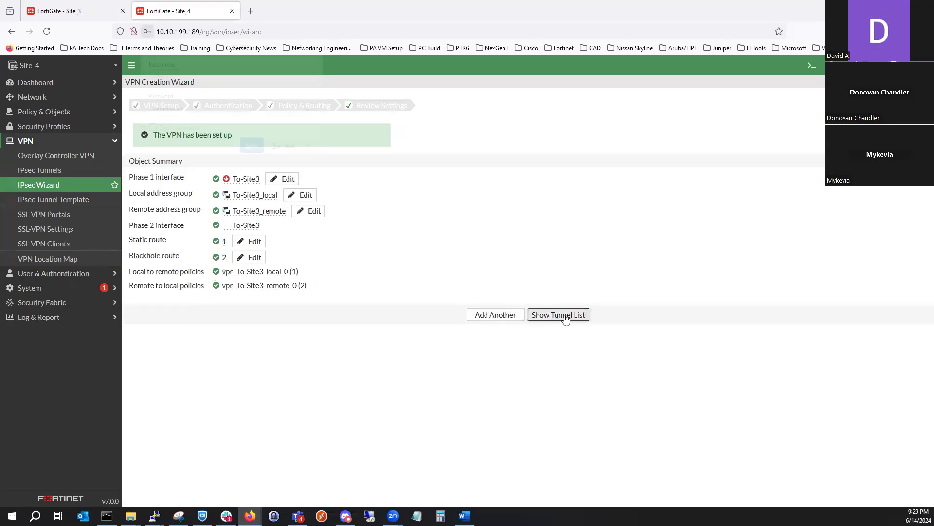
click(281, 152)
double_click(282, 141)
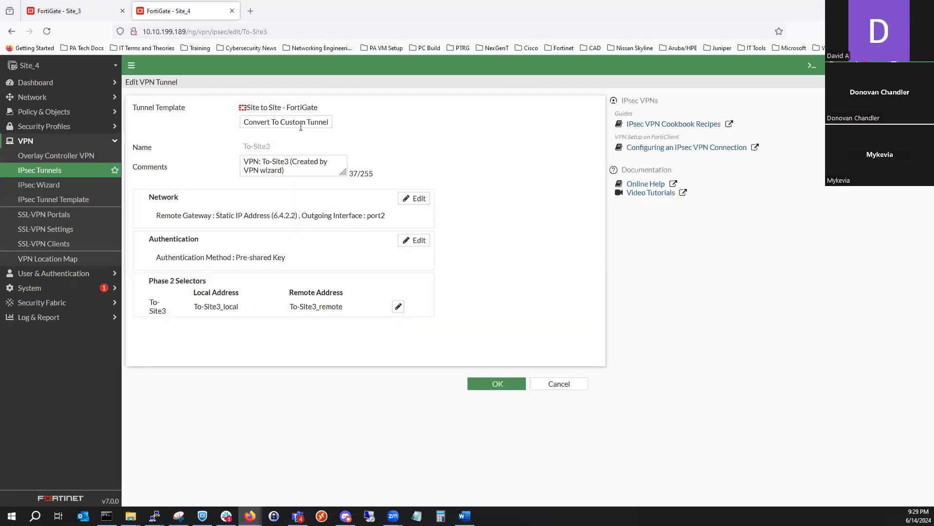
click(301, 123)
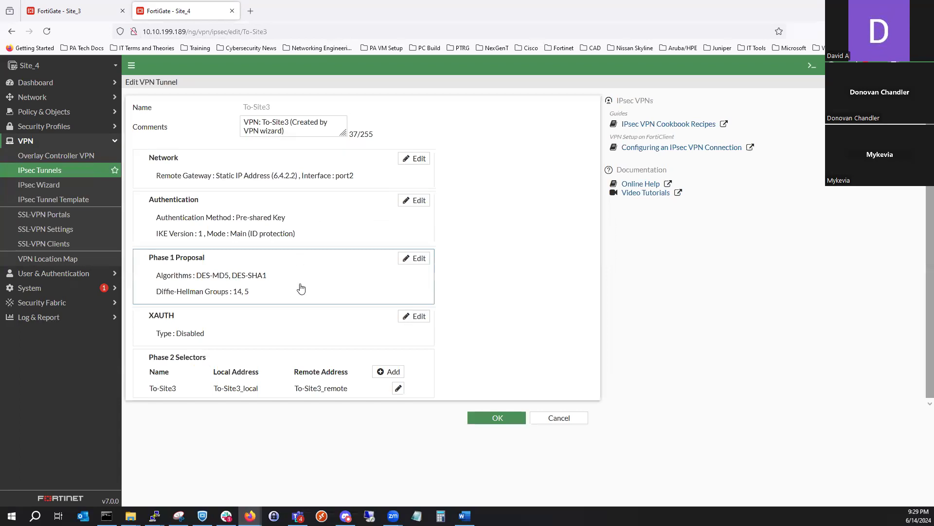
- Reduce the Phase 1 proposal to DES-MD5 with only Diffie-Hellman group 1 and apply it
click(341, 297)
click(351, 318)
click(278, 317)
click(302, 318)
click(409, 267)
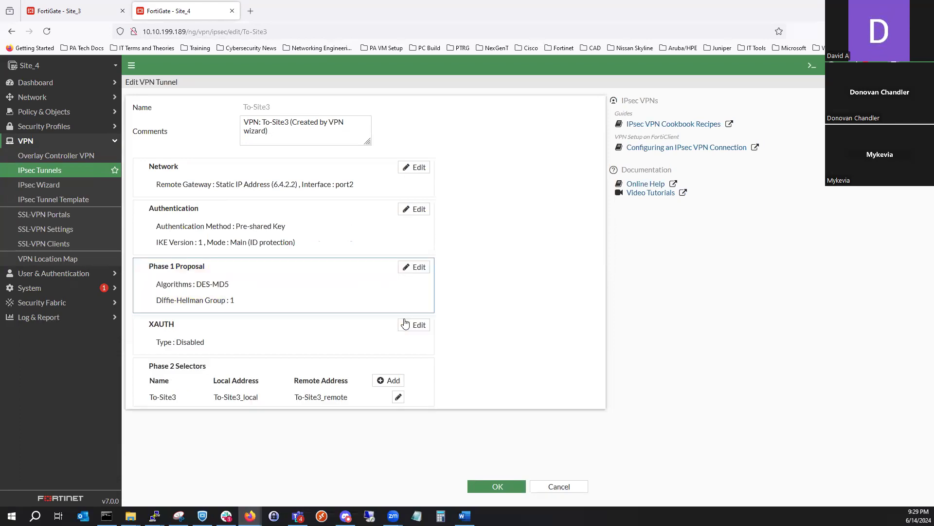
- Configure To-Site3's Phase 2 with only DES-MD5, PFS disabled and Auto-negotiate enabled, and save the tunnel
click(279, 384)
scroll(300, 375, down, 2)
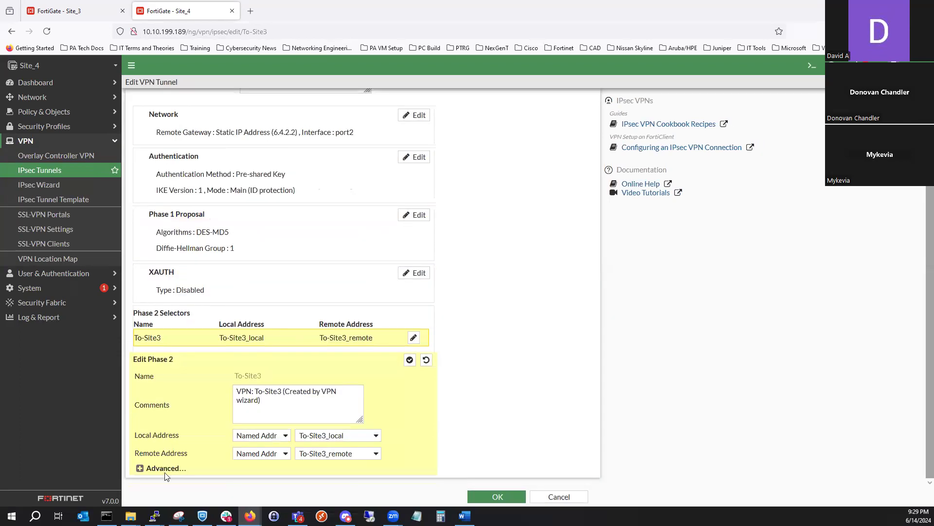
scroll(289, 371, down, 5)
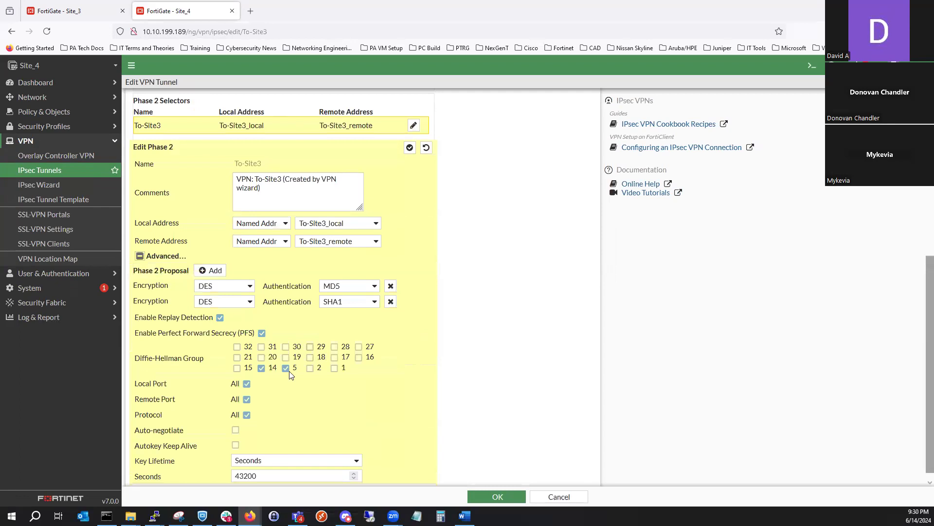
click(262, 324)
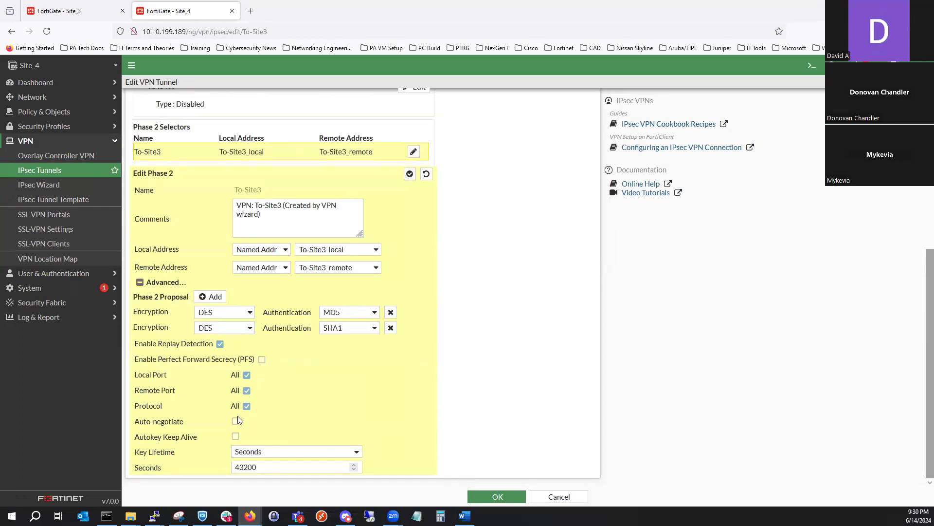
click(391, 327)
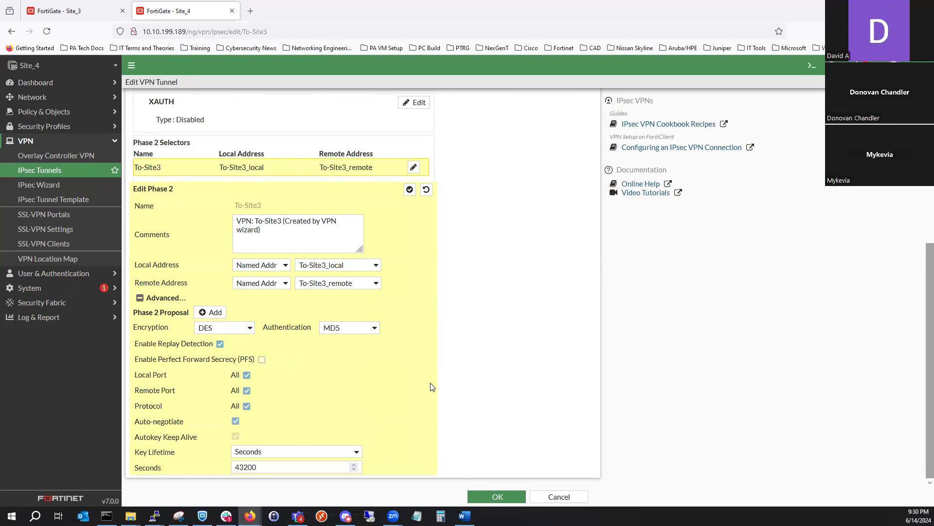
scroll(438, 387, up, 2)
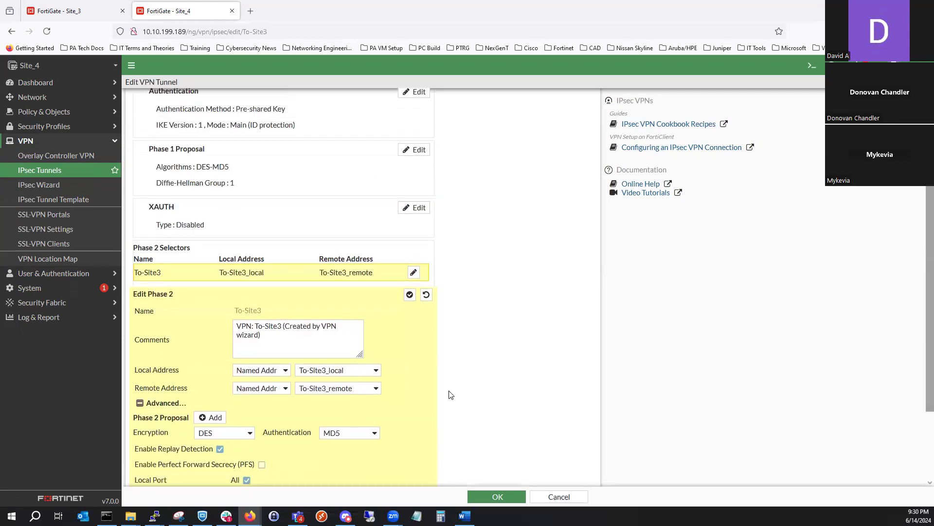
click(410, 294)
click(489, 496)
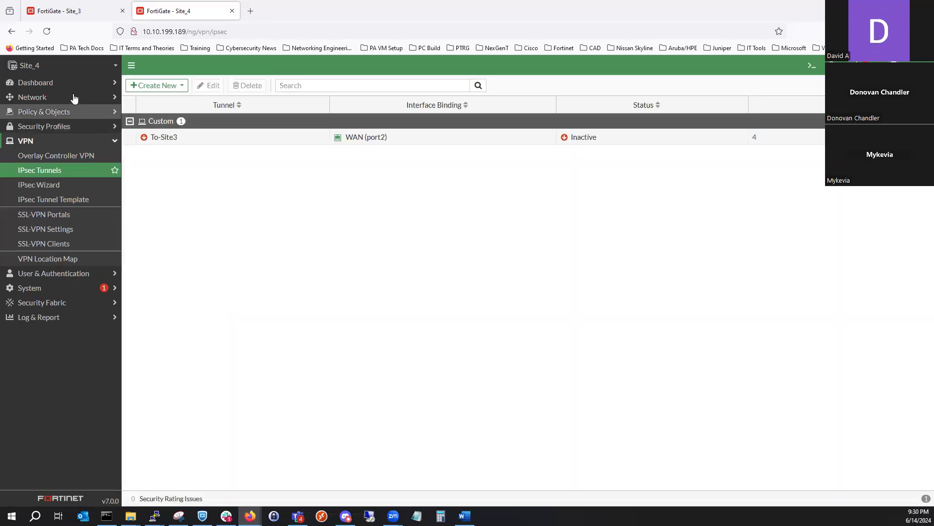
- Try to bring up all Phase 2 selectors of the To-Site3 tunnel from the dashboard's IPsec monitor
click(61, 86)
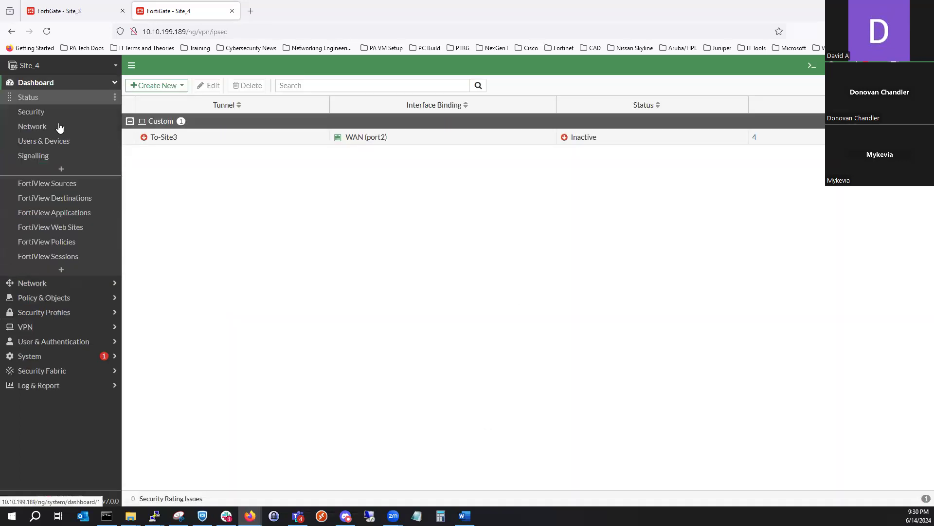
click(61, 128)
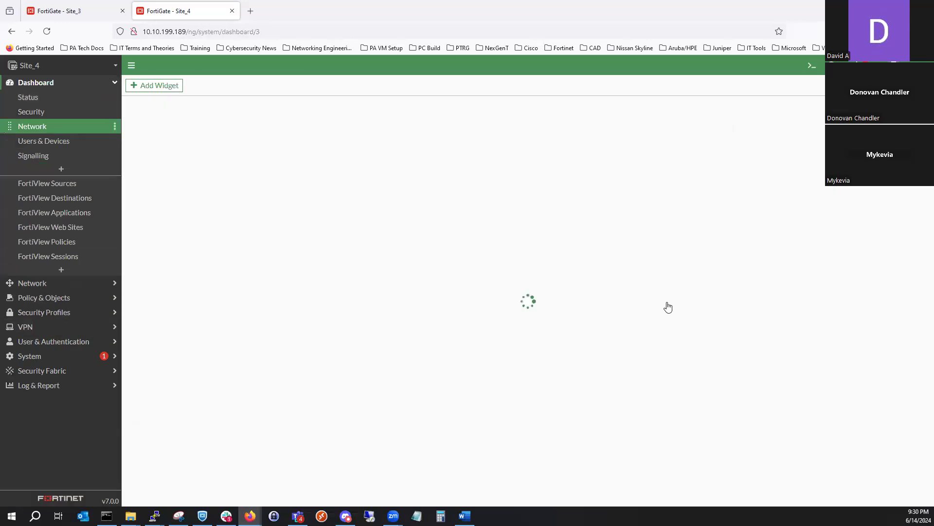
click(675, 310)
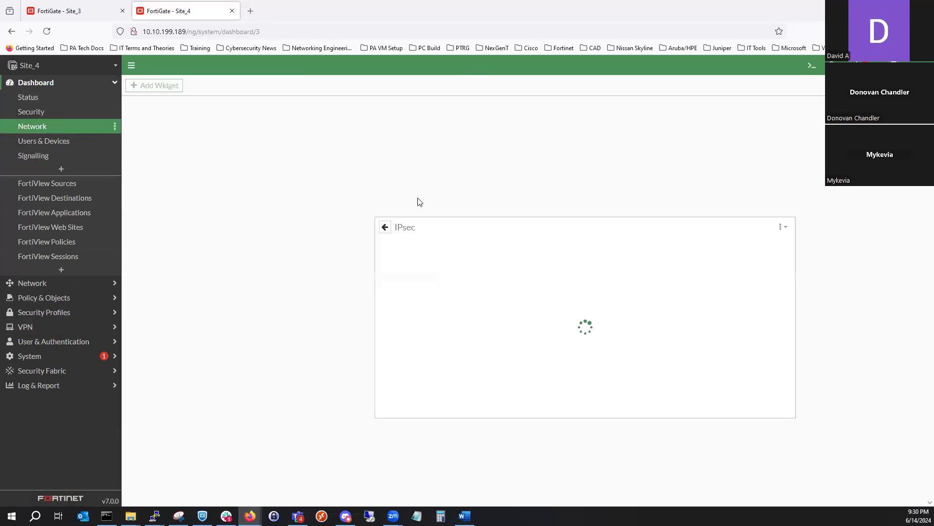
right_click(369, 191)
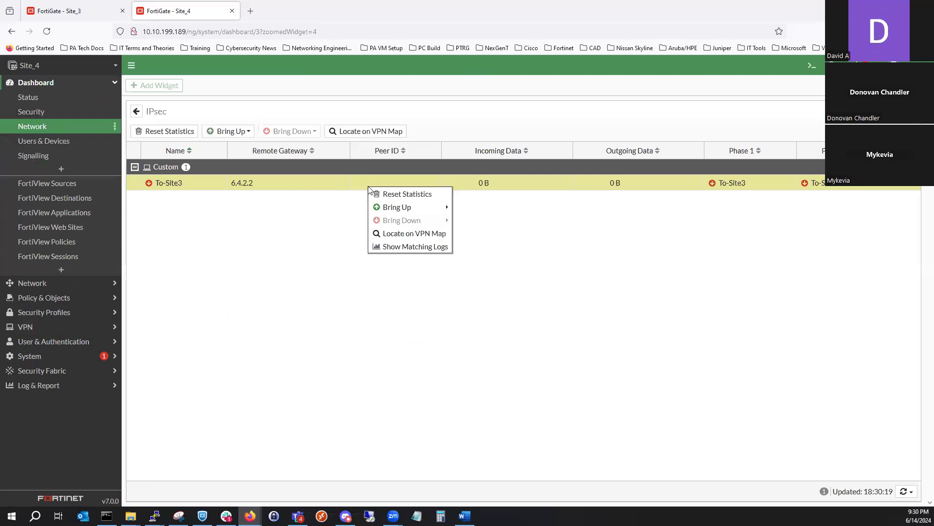
mouse_move(451, 209)
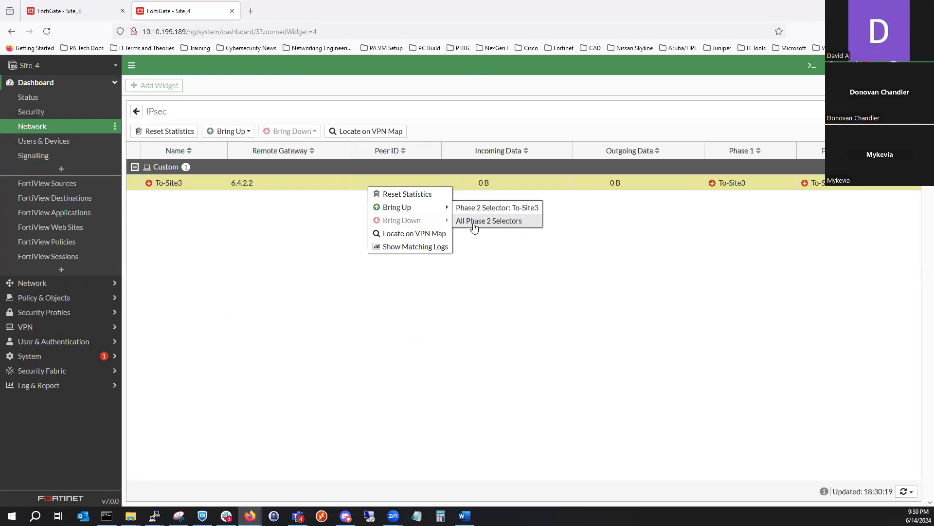
click(475, 223)
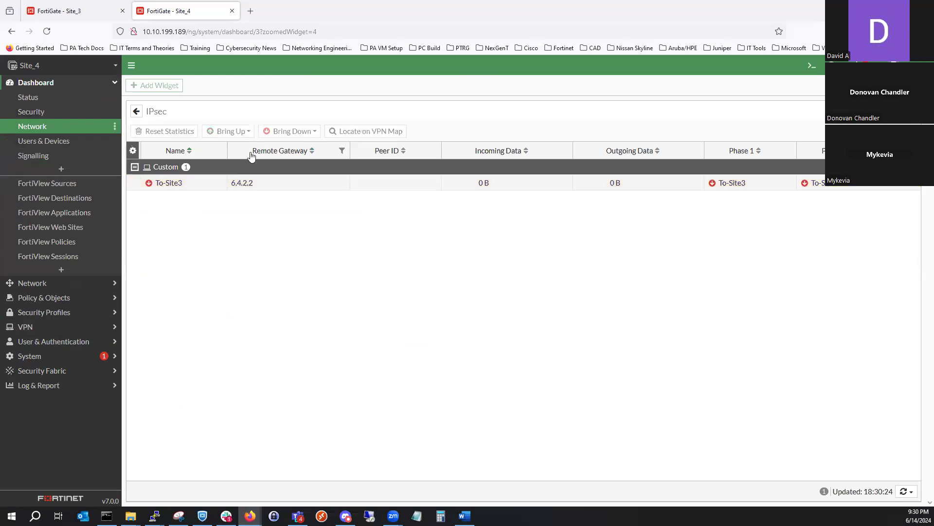
- Examine the matching VPN logs for To-Site3 and recheck the tunnel's status on the Network dashboard
click(249, 180)
right_click(250, 180)
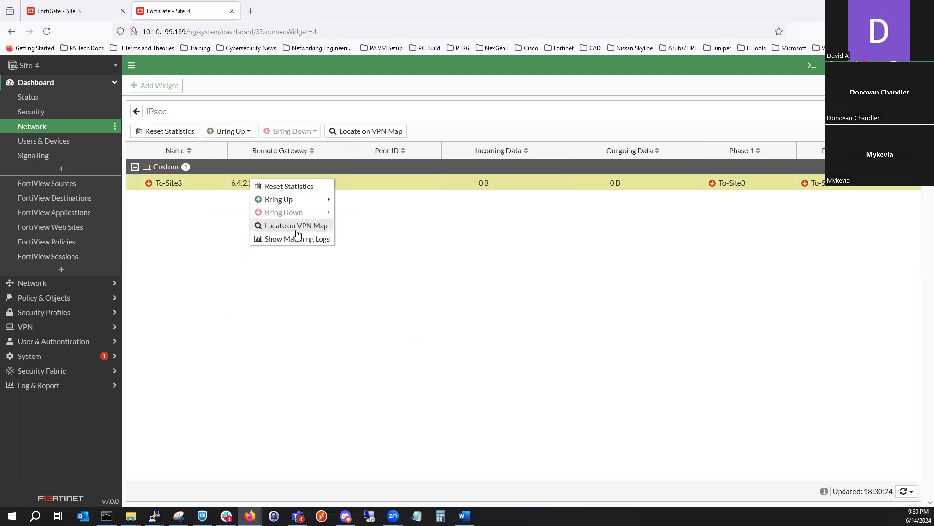
click(321, 234)
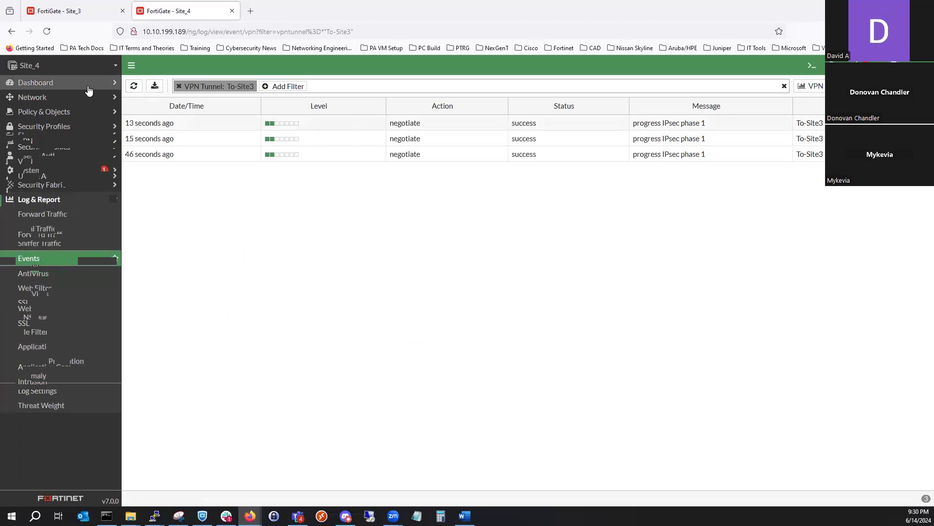
click(164, 127)
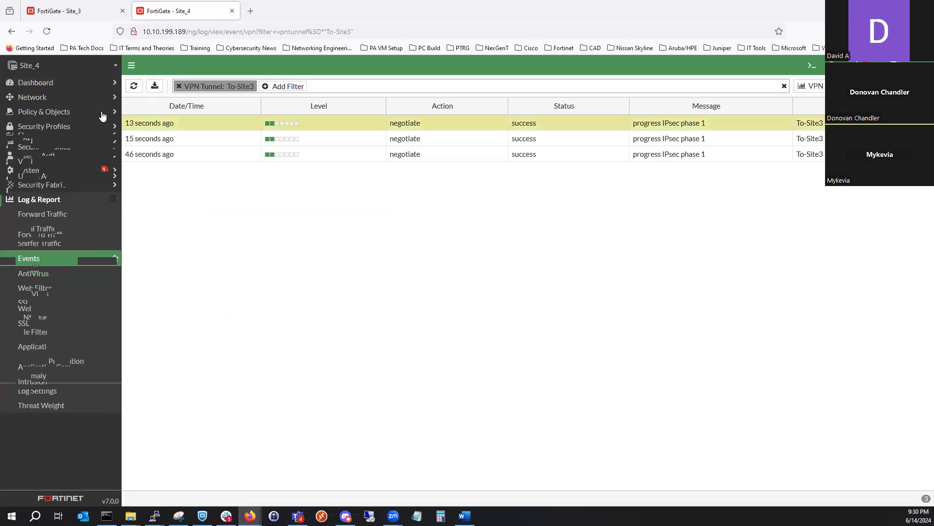
click(58, 86)
click(65, 130)
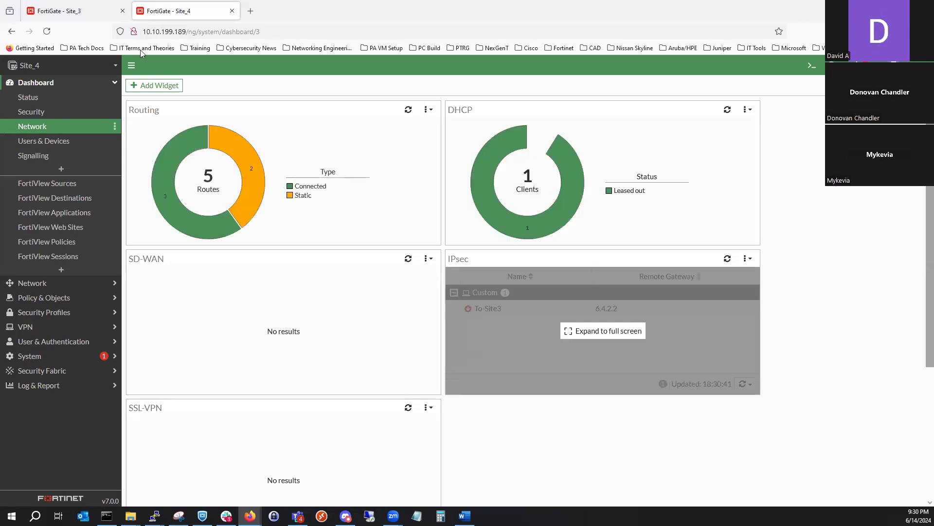
- Switch to the Site_3 FortiGate and examine its VPN event log for the To-Site-4 tunnel
click(99, 18)
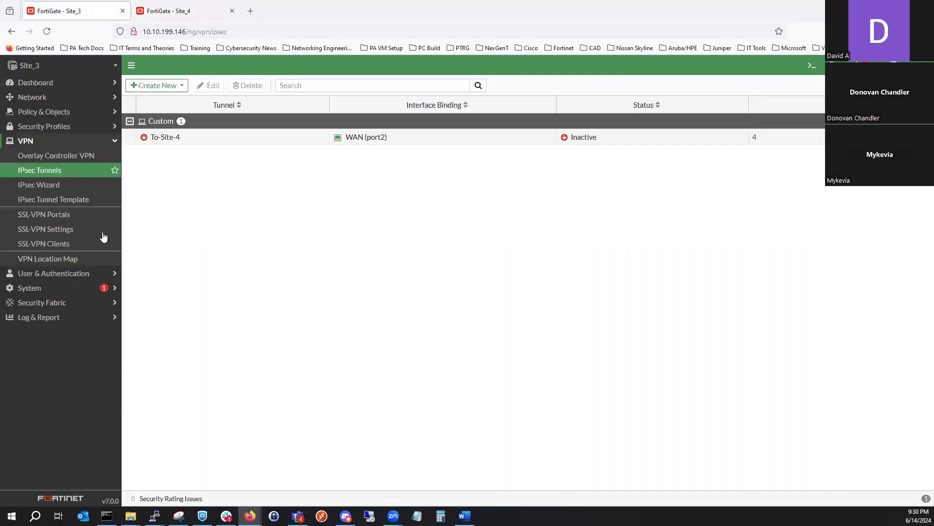
click(73, 316)
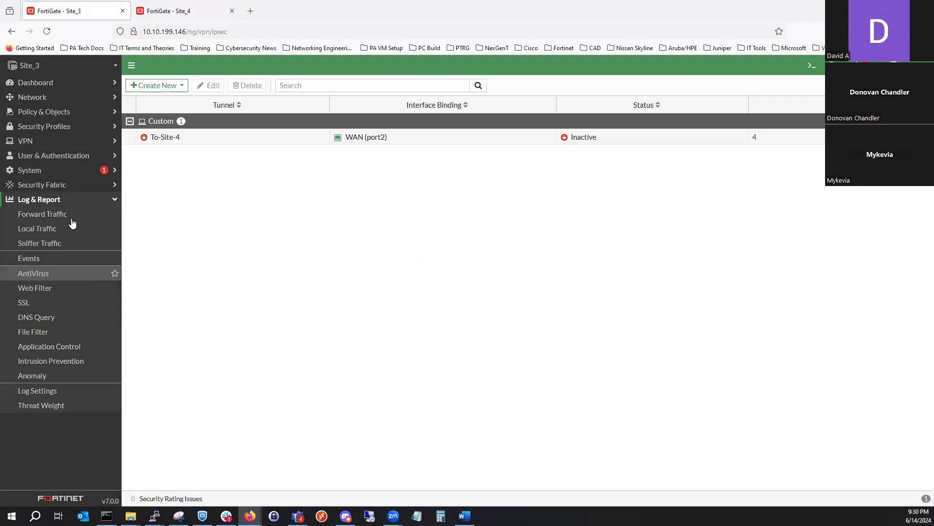
click(61, 259)
click(575, 101)
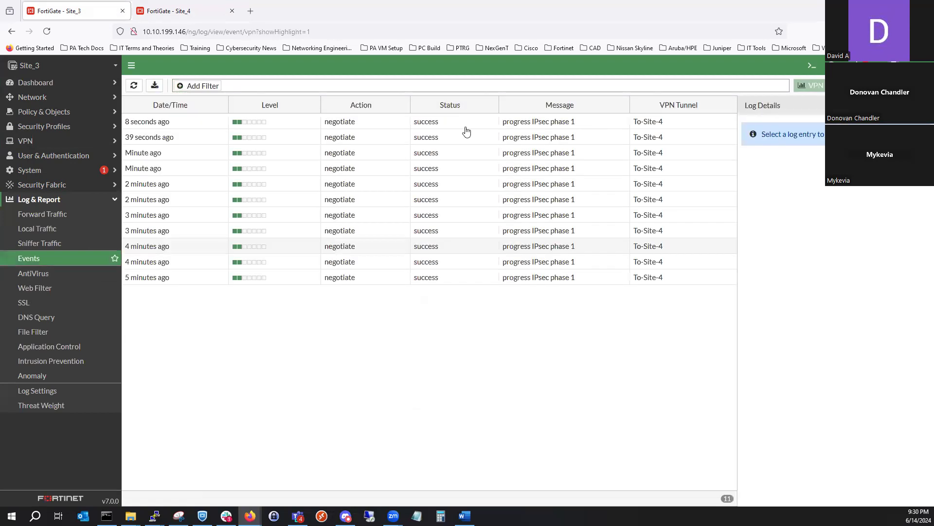
- Examine the full details of the newest To-Site-4 negotiation entry in the VPN event log
click(462, 125)
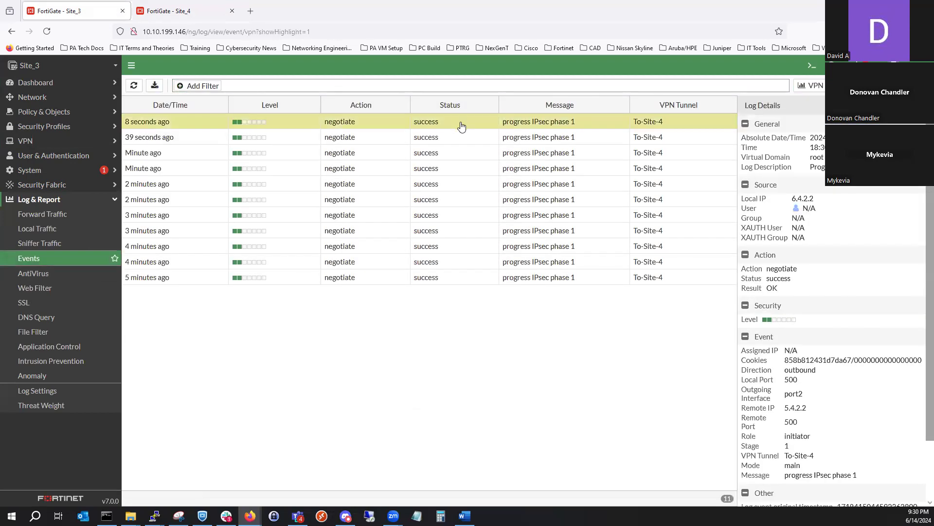
scroll(839, 382, down, 2)
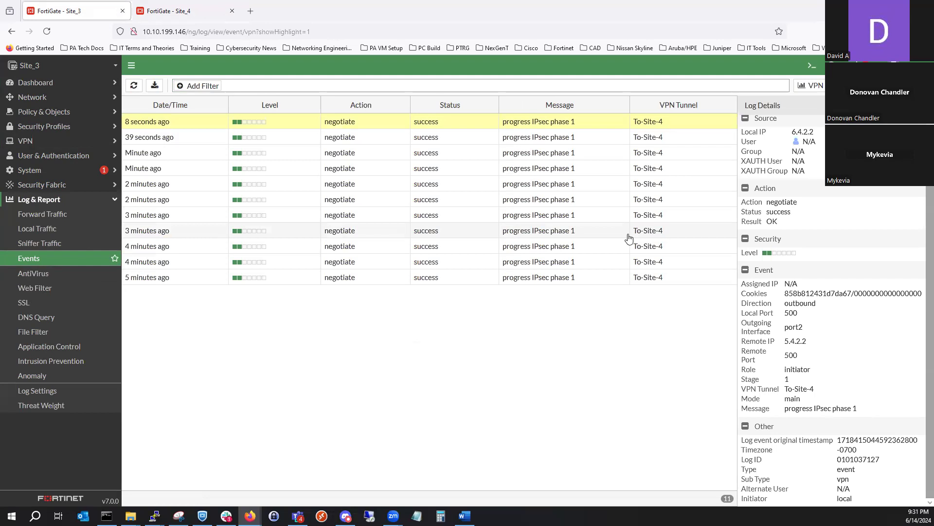
scroll(858, 269, up, 2)
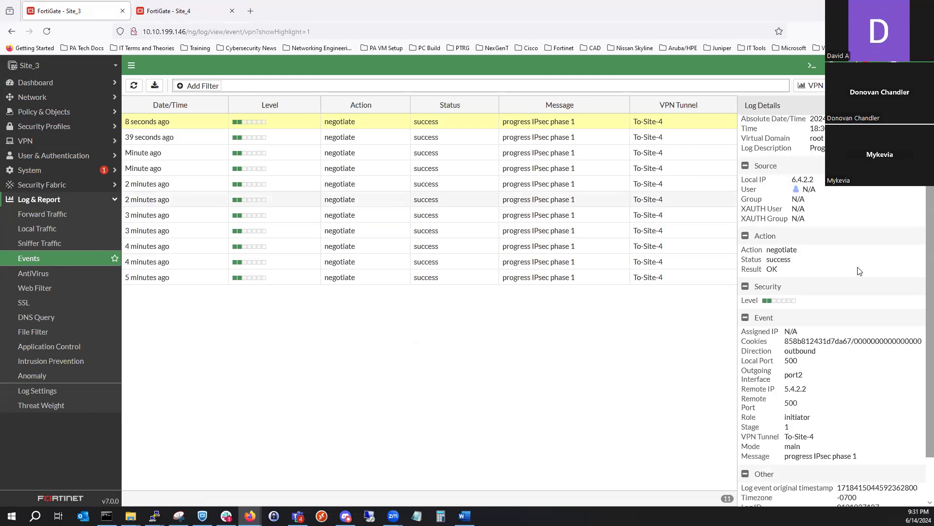
scroll(808, 271, down, 2)
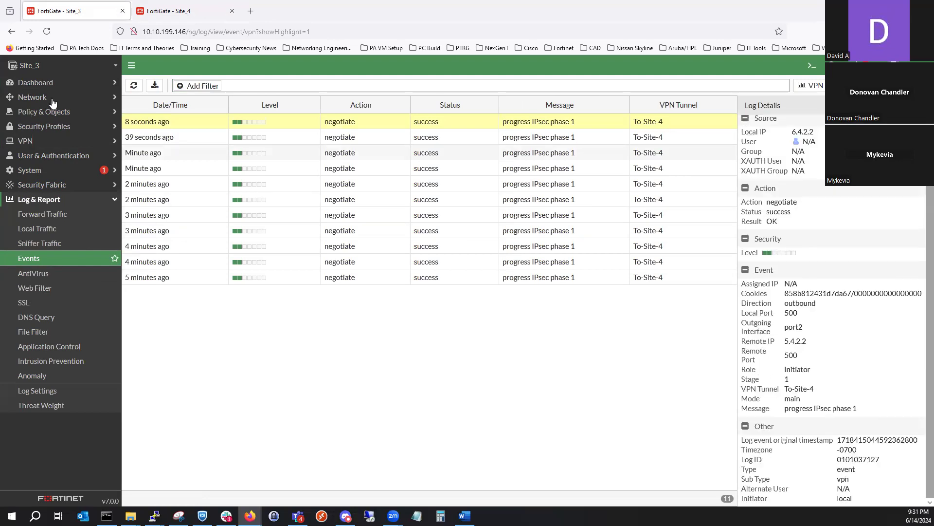
- Review the Site_3 FortiGate's firewall policies and network interfaces
click(71, 115)
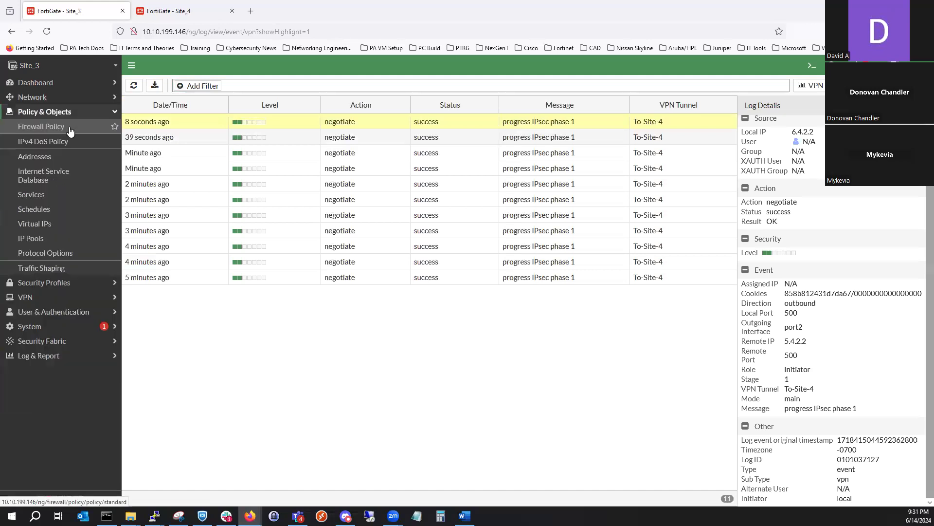
click(72, 131)
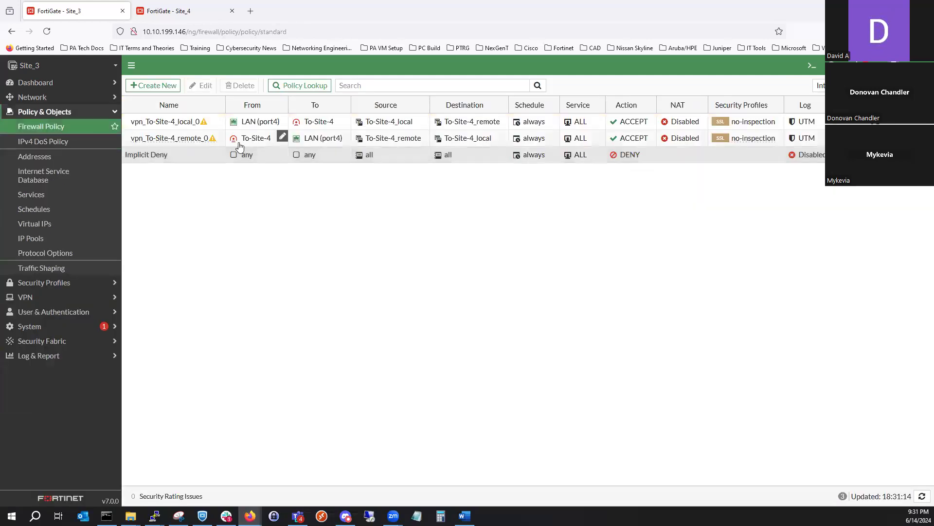
click(60, 101)
click(54, 111)
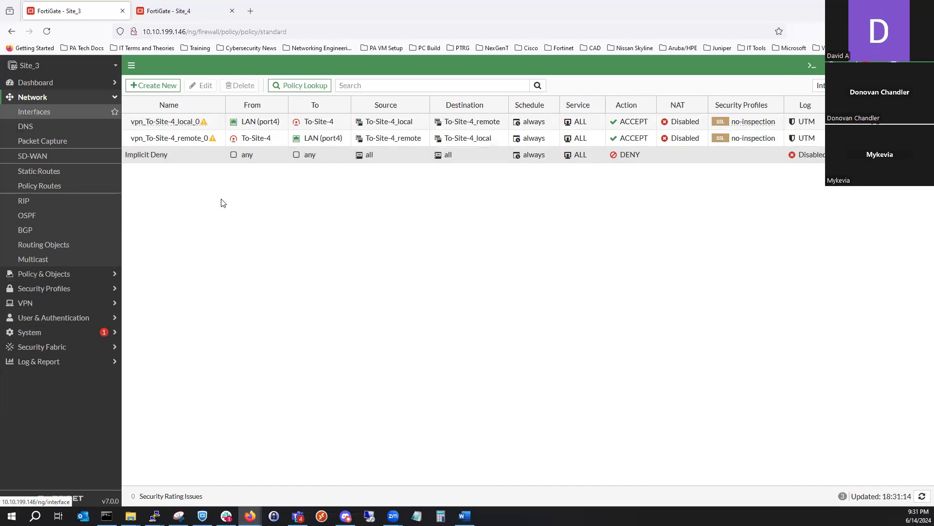
right_click(56, 113)
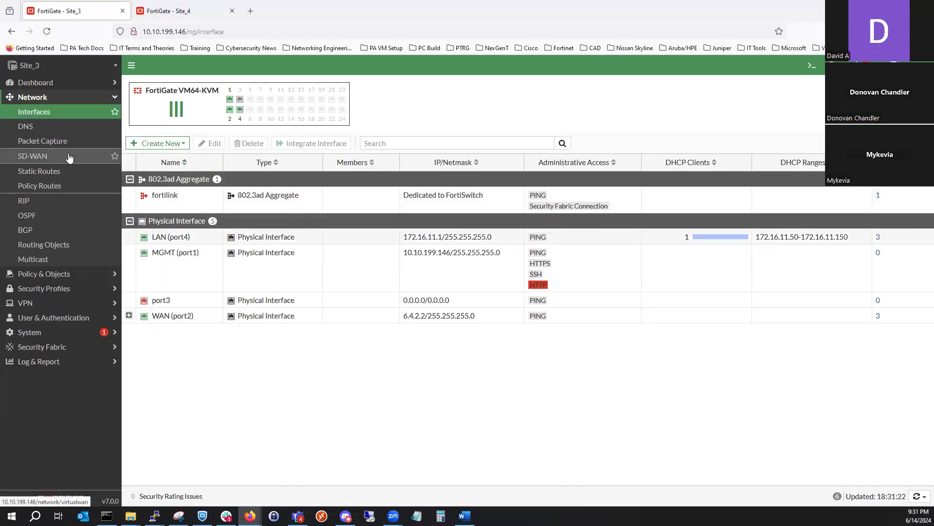
- Check the To-Site-4 tunnel's status on the Network dashboard and in the IPsec tunnel list
click(84, 87)
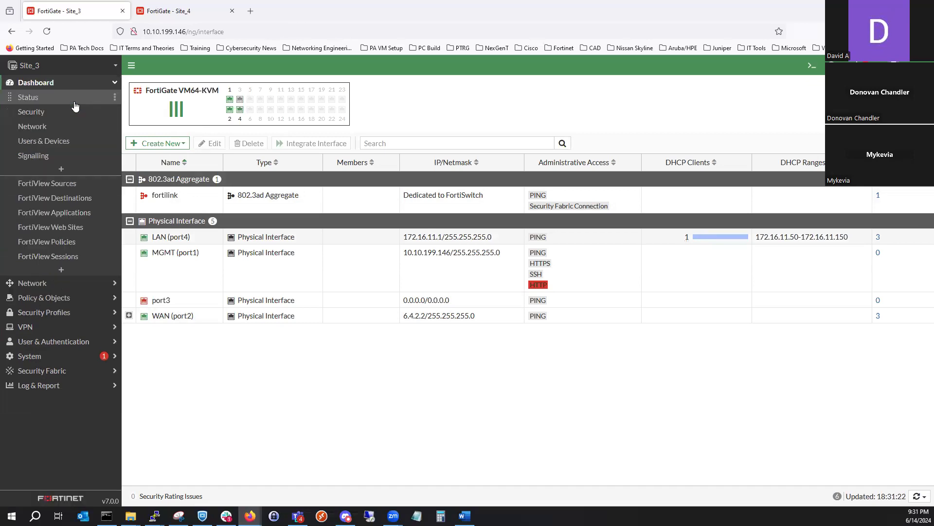
click(68, 126)
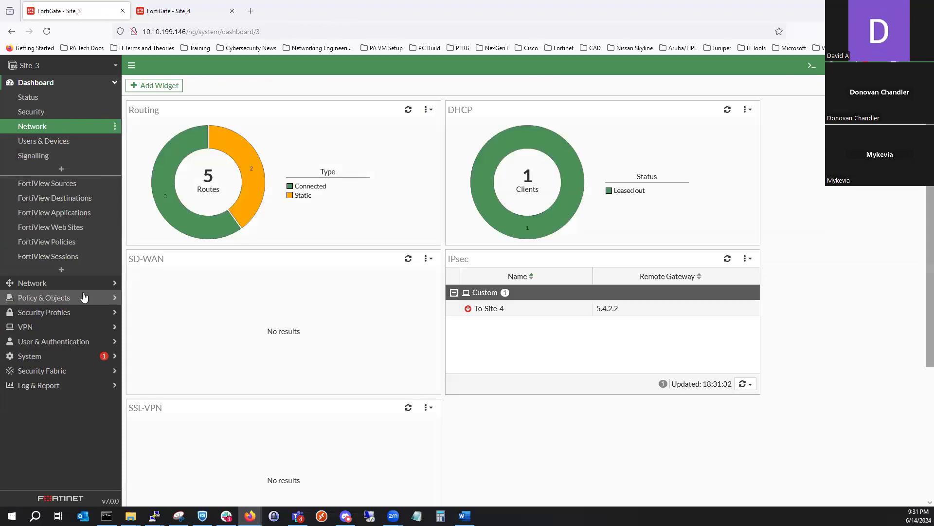
click(67, 331)
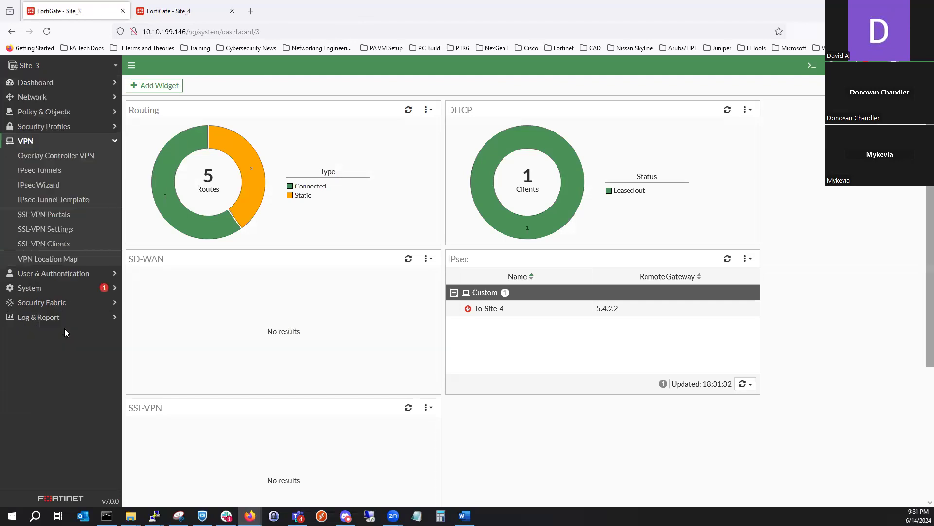
click(62, 172)
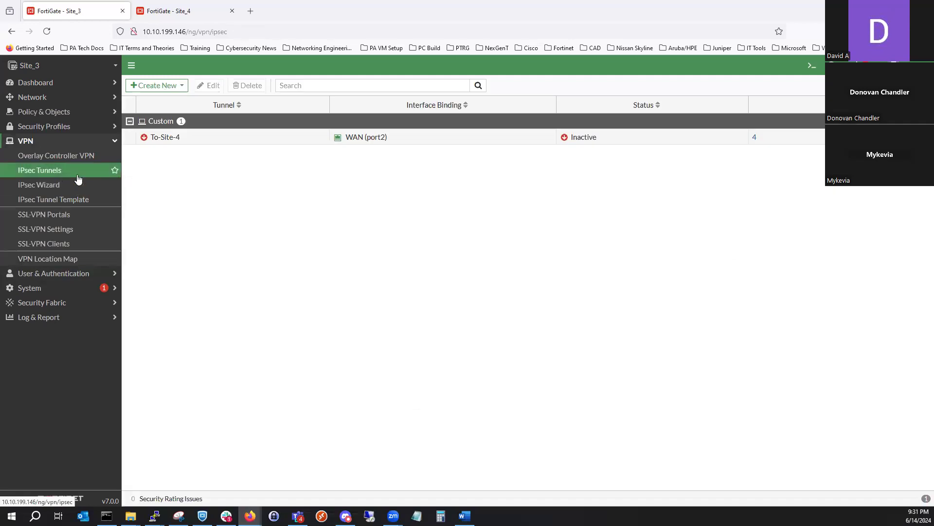
- Compare the local and remote VPN subnet address objects on Site_3 with those on the Site_4 FortiGate
click(51, 112)
click(53, 157)
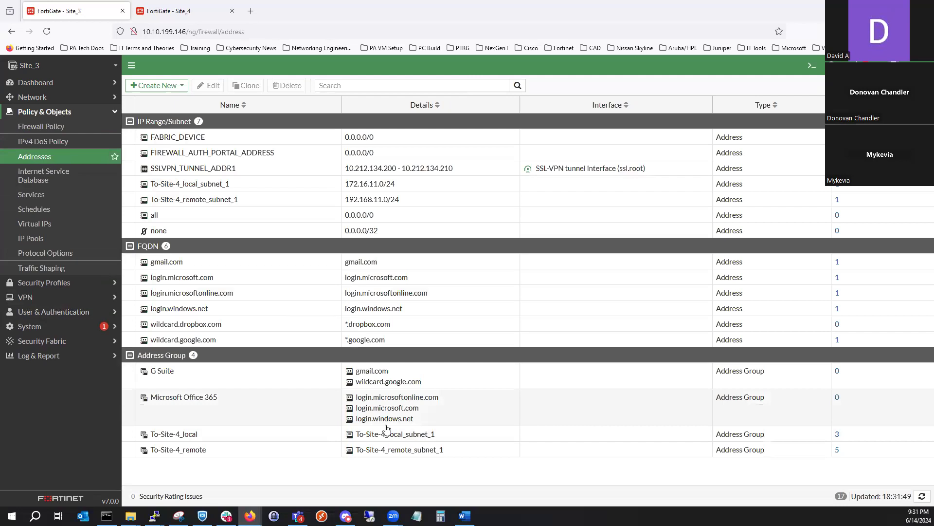
mouse_move(387, 436)
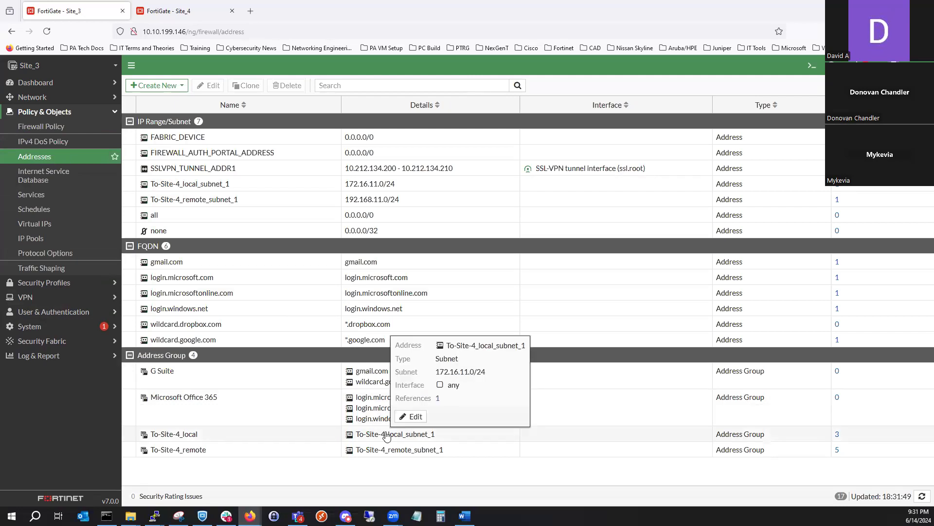
mouse_move(390, 453)
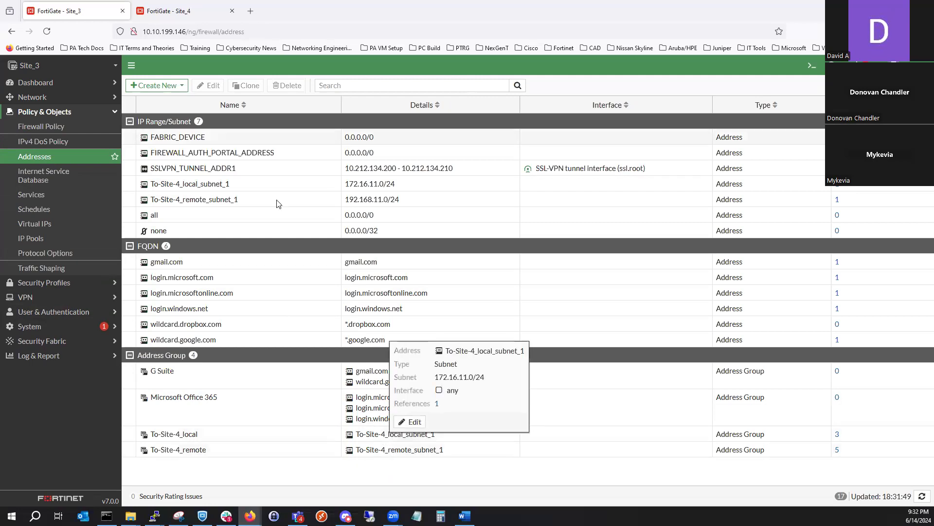
key(ctrl+Tab)
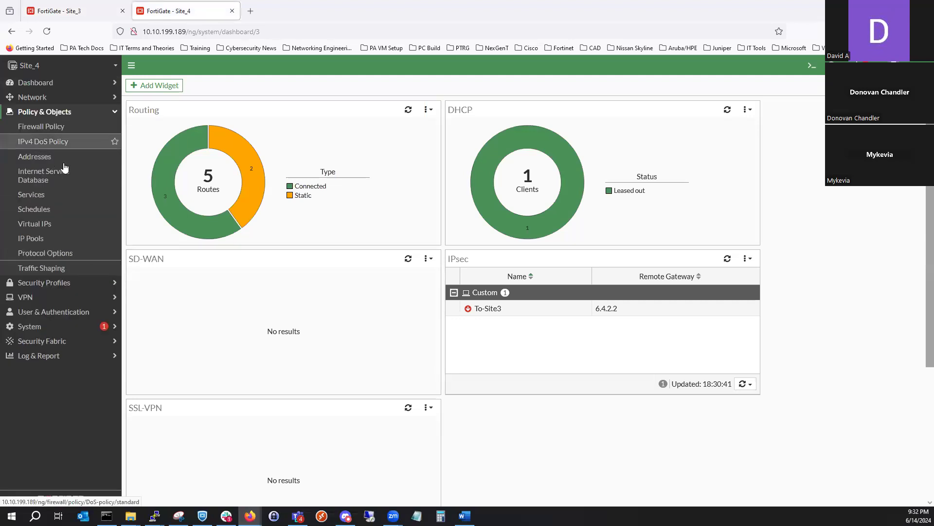
click(64, 159)
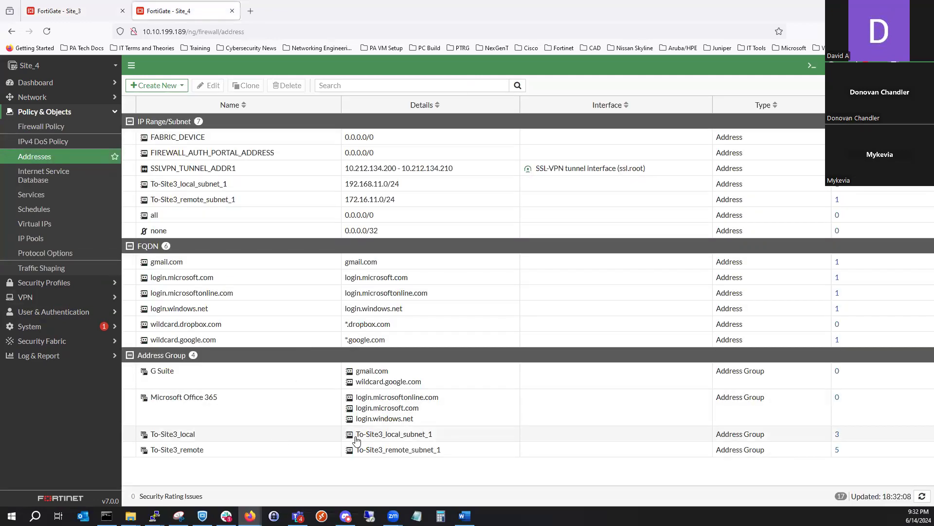
mouse_move(372, 440)
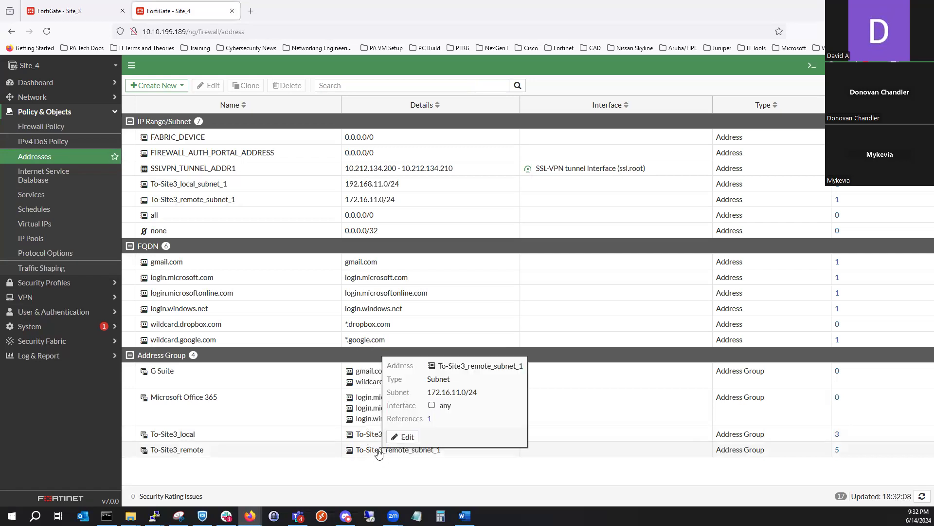
- Review the advanced Phase 2 settings of Site_4's To-Site3 tunnel and return to the tunnel list
click(69, 299)
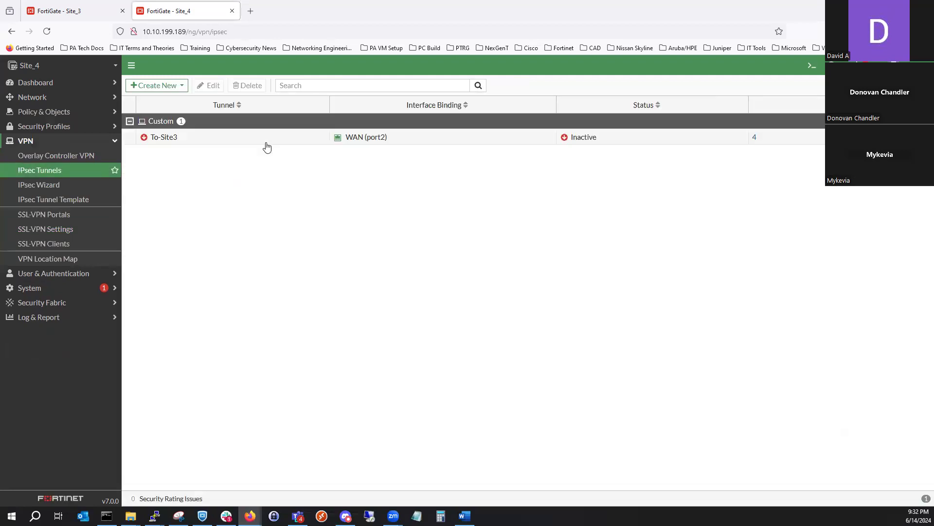
double_click(266, 141)
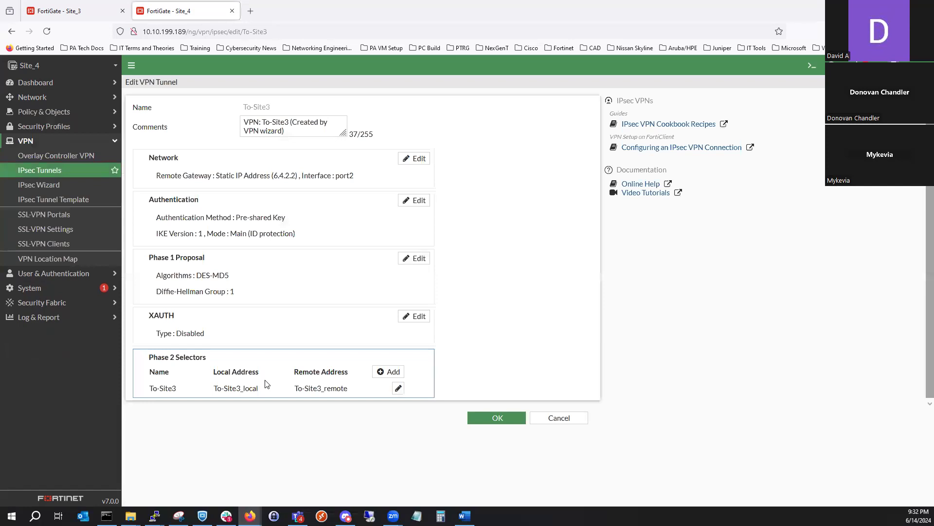
double_click(271, 390)
click(171, 471)
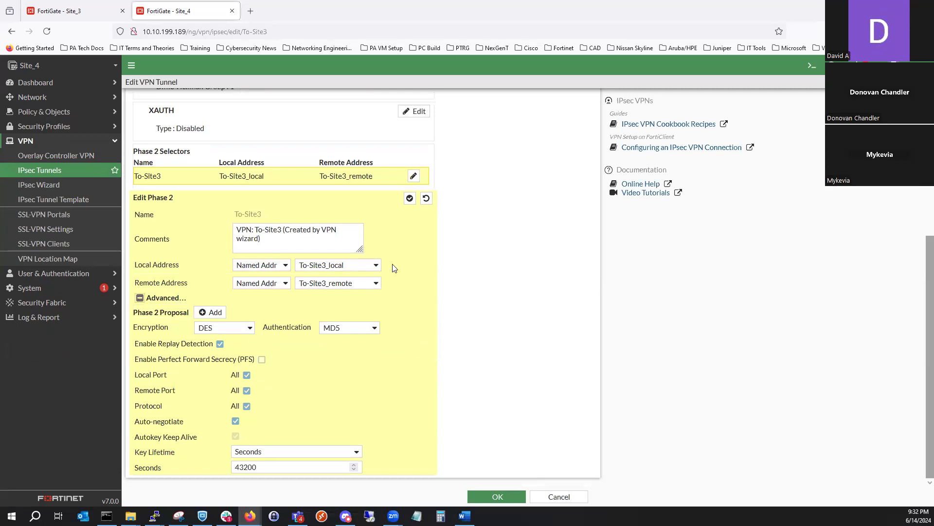
click(410, 198)
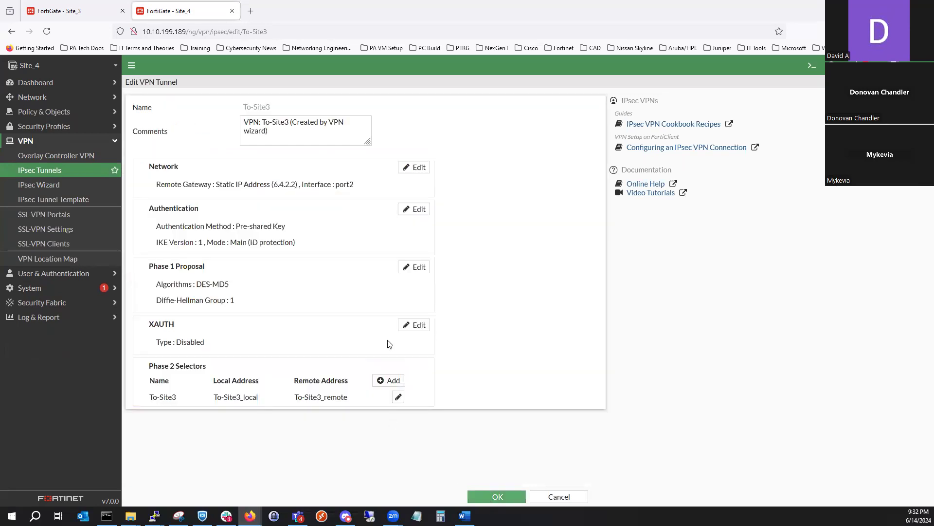
- Switch to Site_3, review the To-Site-4 tunnel's advanced Phase 2 settings, and save the tunnel
click(61, 14)
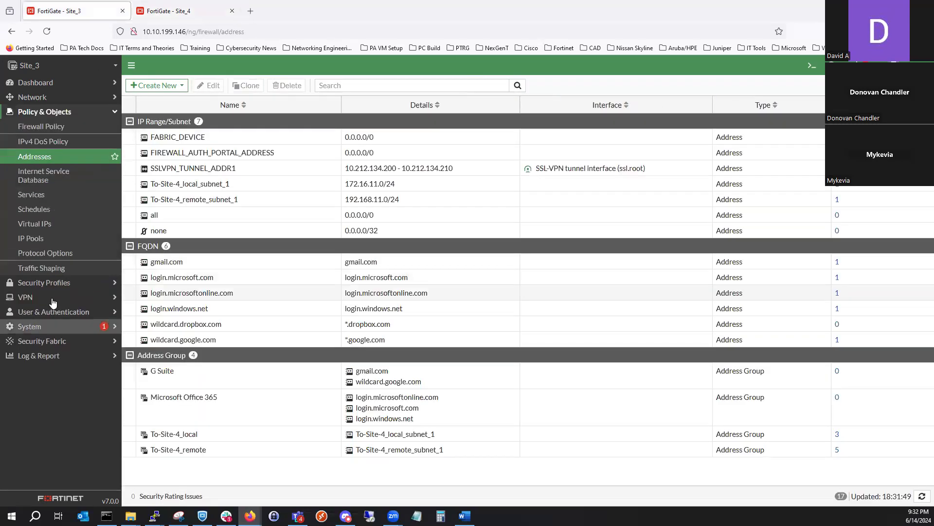
click(52, 299)
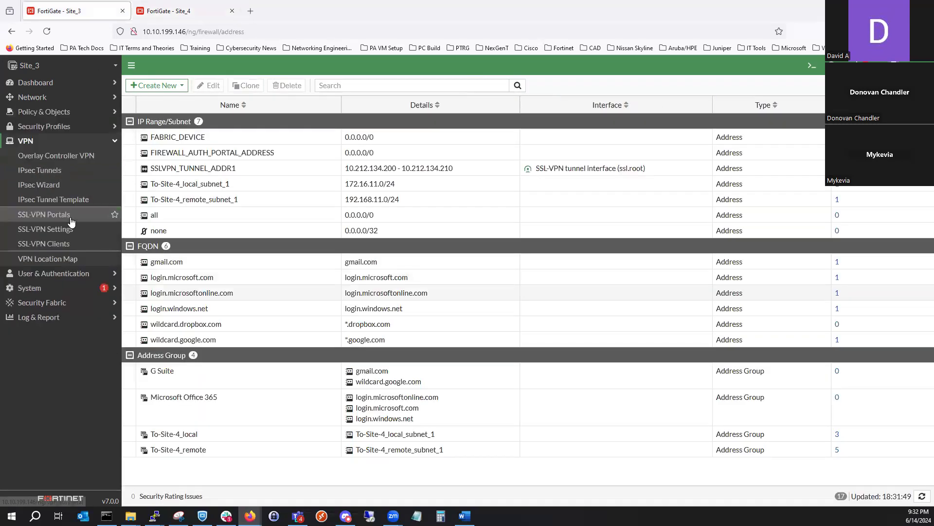
click(59, 175)
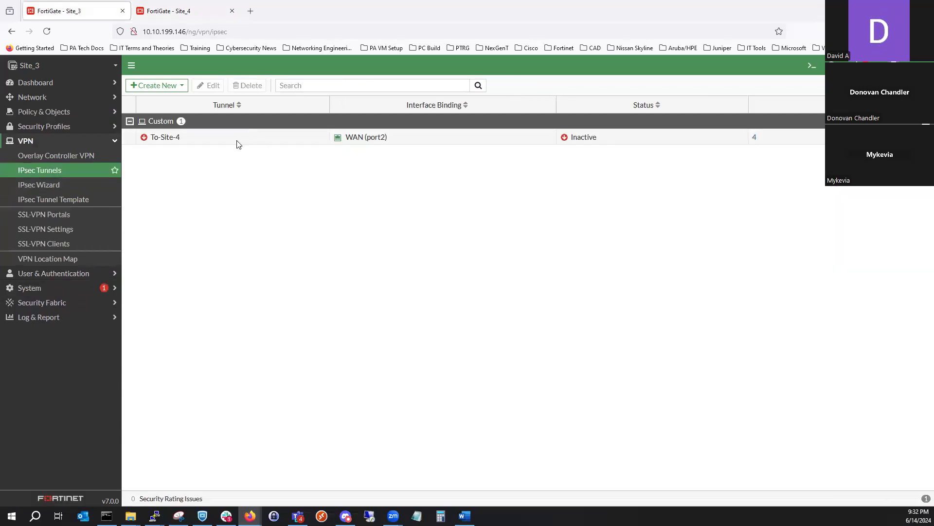
double_click(238, 142)
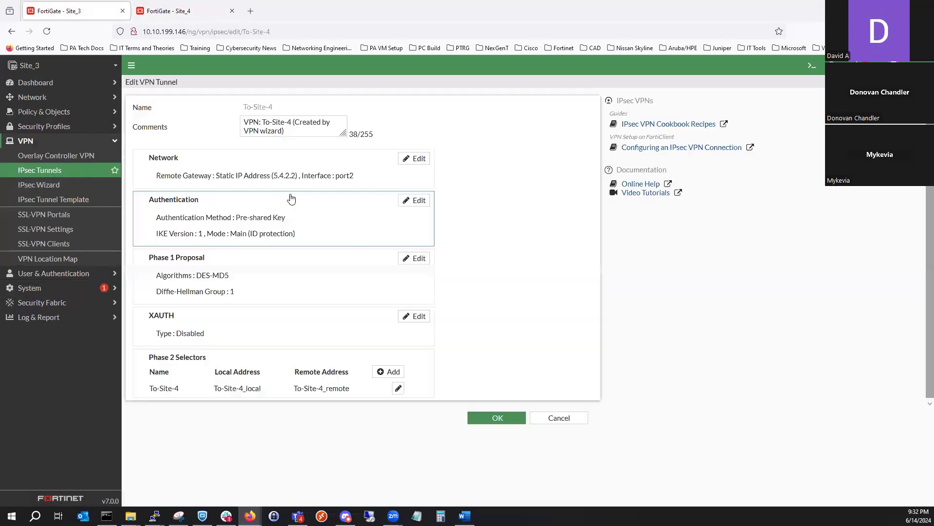
click(251, 372)
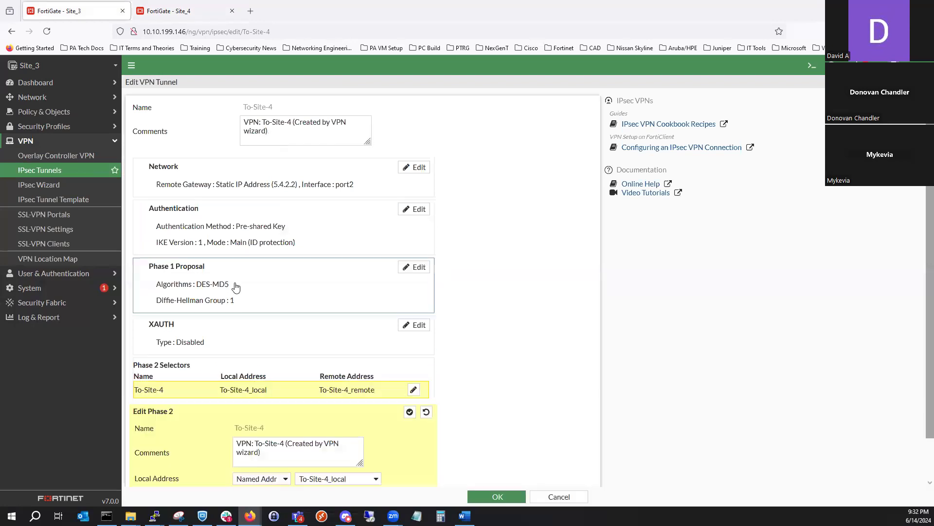
scroll(250, 442, down, 1)
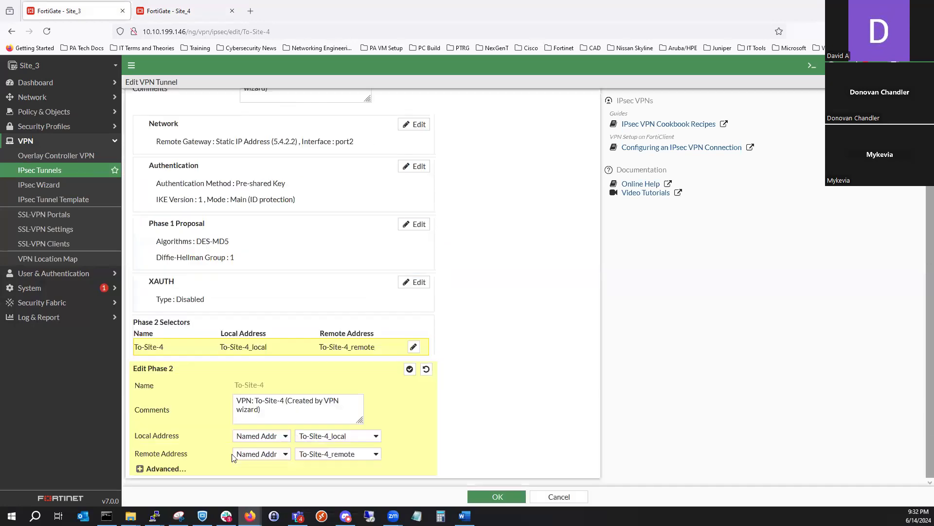
click(175, 468)
scroll(191, 425, down, 2)
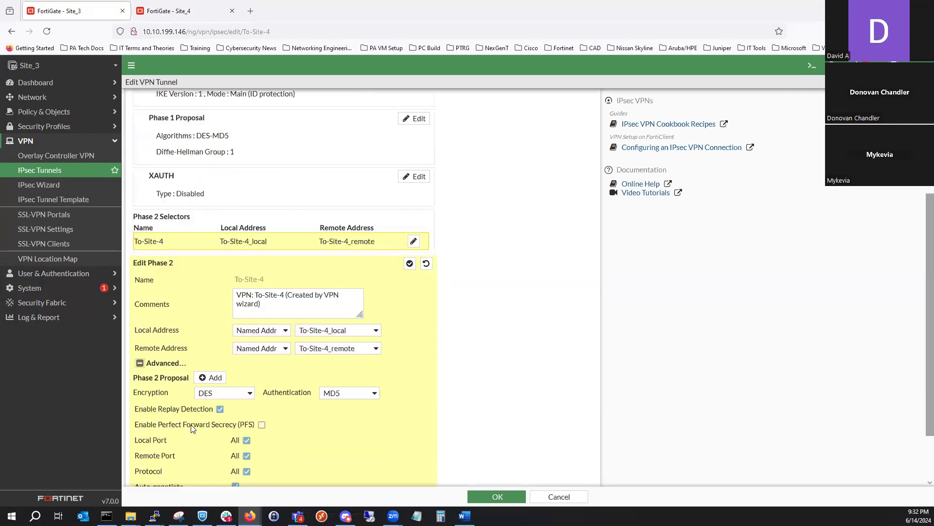
scroll(236, 412, down, 1)
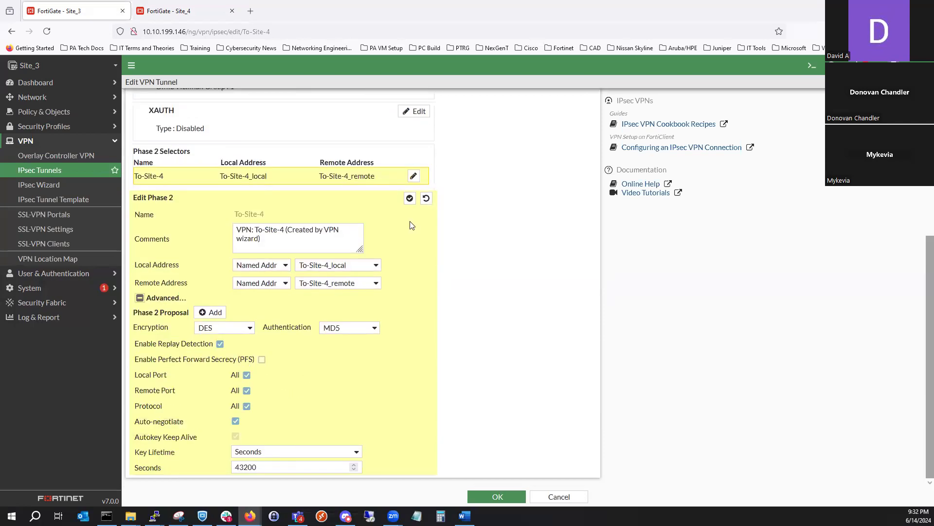
click(409, 198)
click(483, 500)
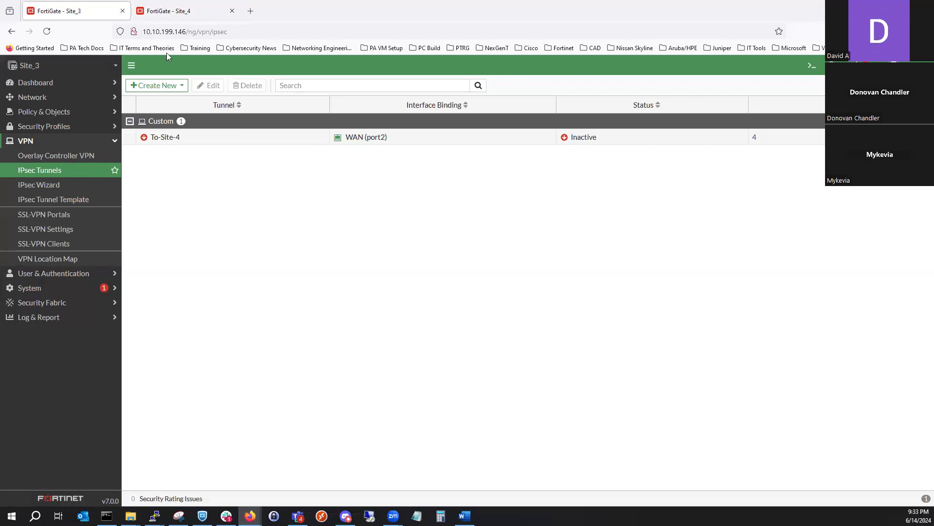
- Switch to the EVE topology and start a packet capture on Site_3's port2 with the Ethernet data link type
key(alt+Tab)
right_click(48, 212)
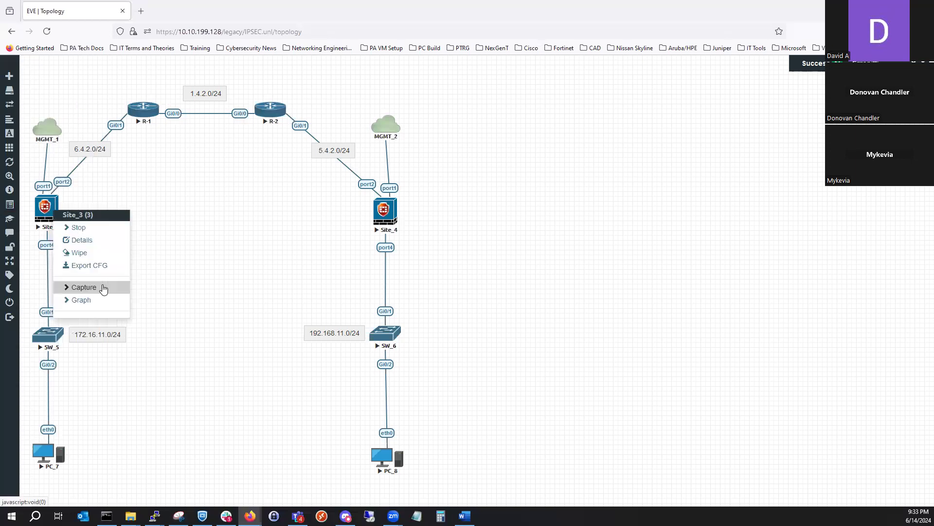
click(104, 288)
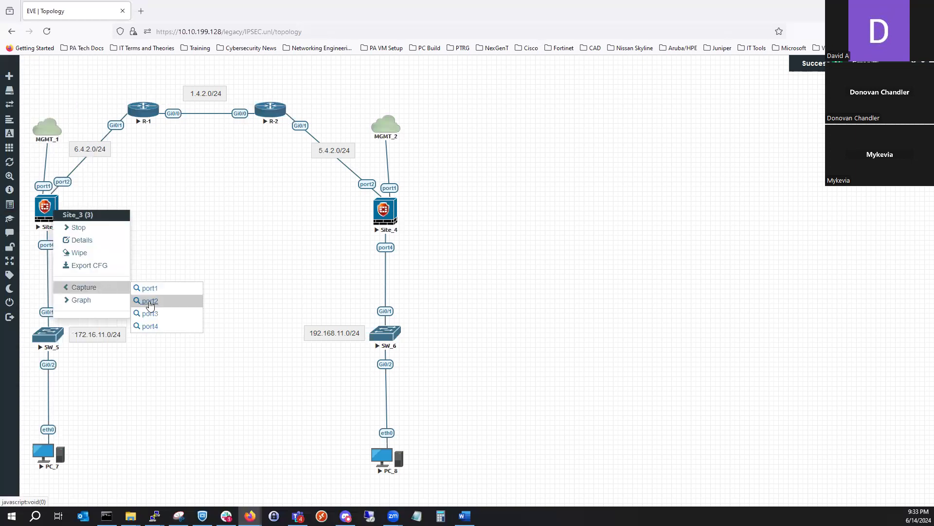
click(310, 280)
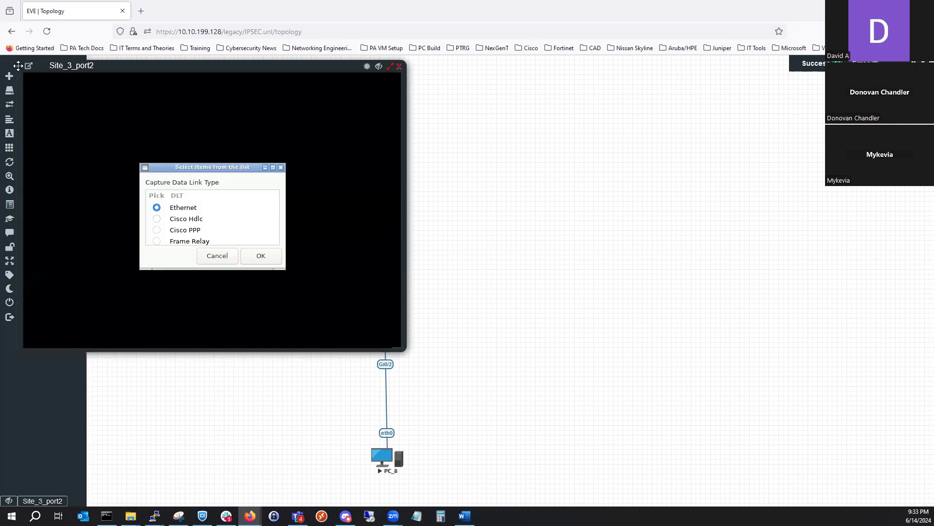
click(257, 261)
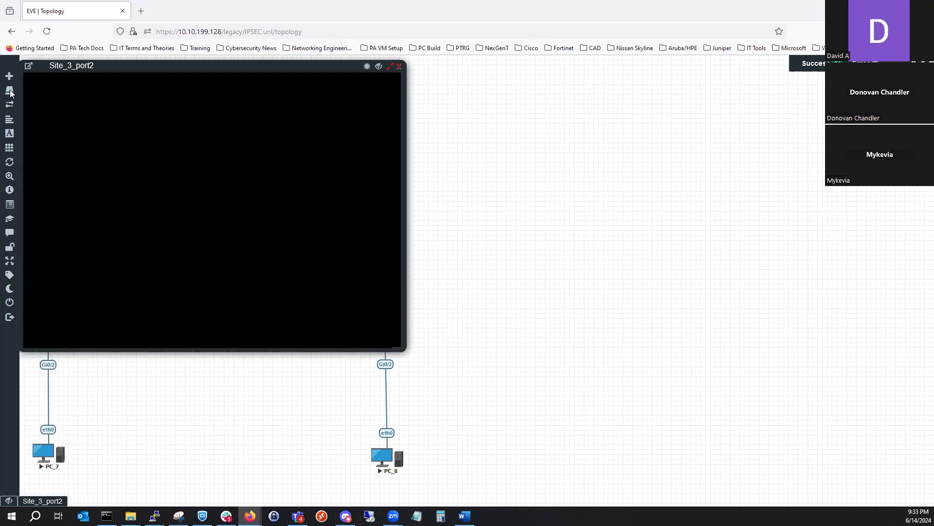
- Open the Site_3 port2 capture in its own browser tab and examine the captured packets
click(29, 66)
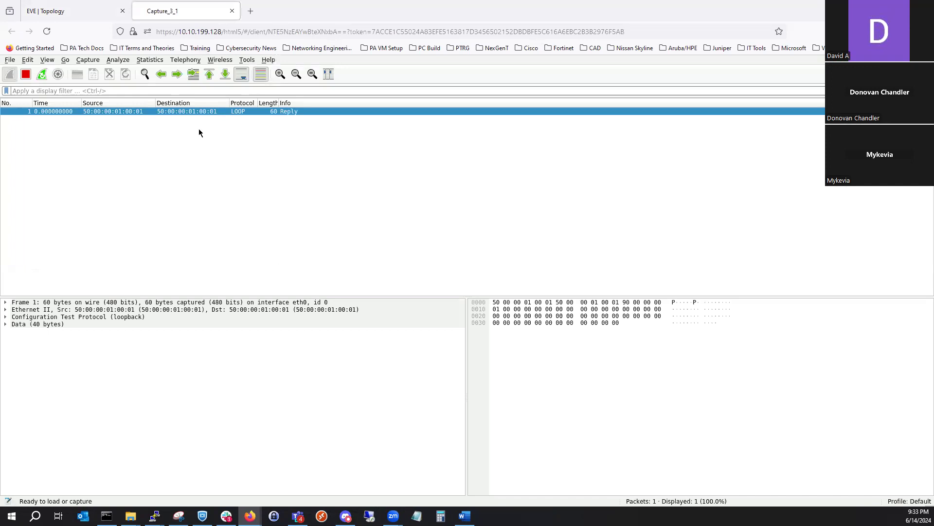
click(259, 458)
drag(462, 15, 462, 0)
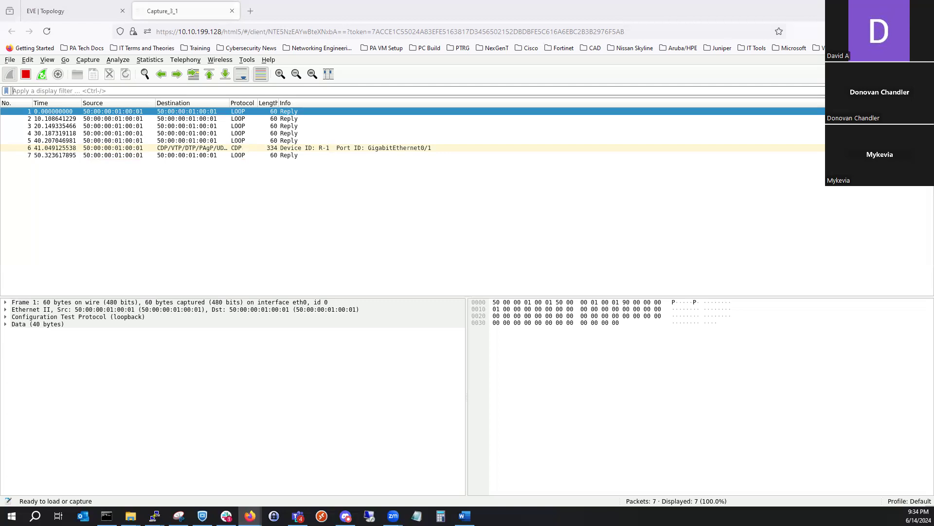
- Return to the EVE topology, start a packet capture on R-1's Gi0/1 interface, and open it in its own browser tab
click(88, 4)
right_click(153, 107)
click(195, 184)
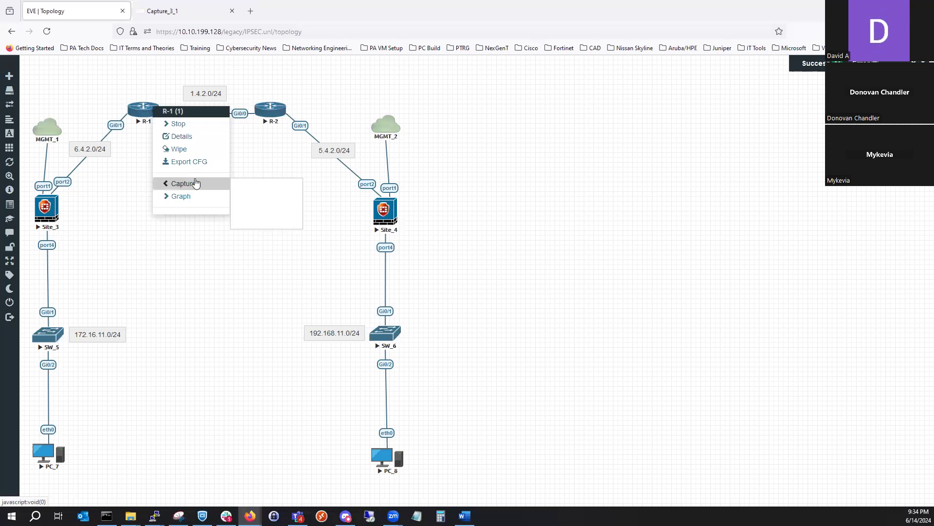
click(256, 198)
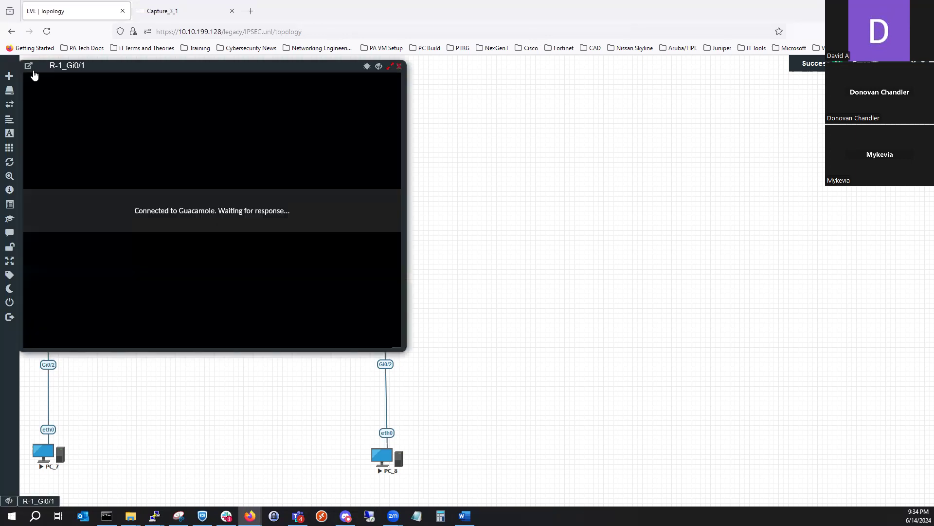
click(29, 66)
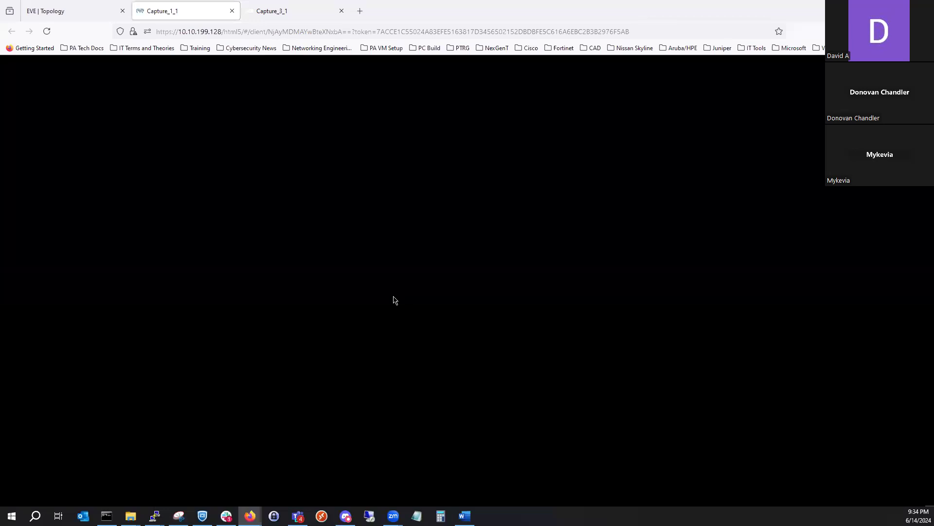
click(228, 237)
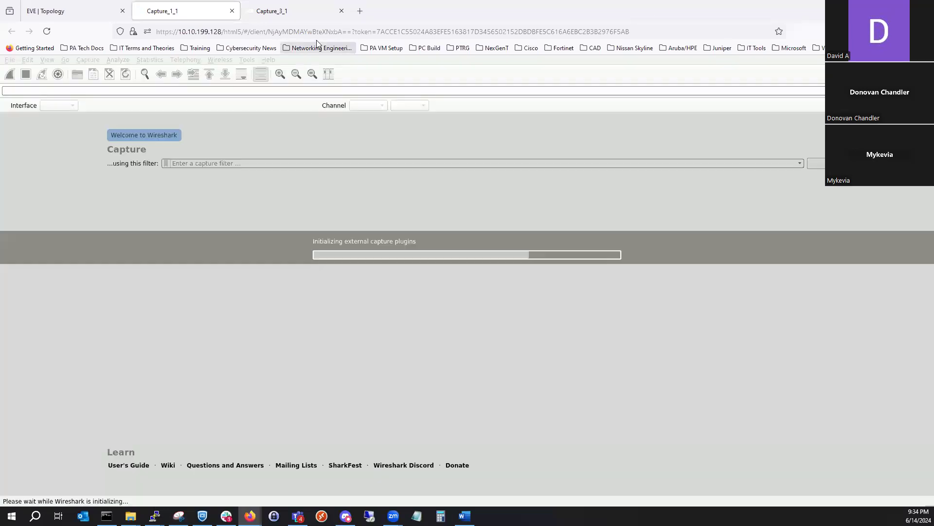
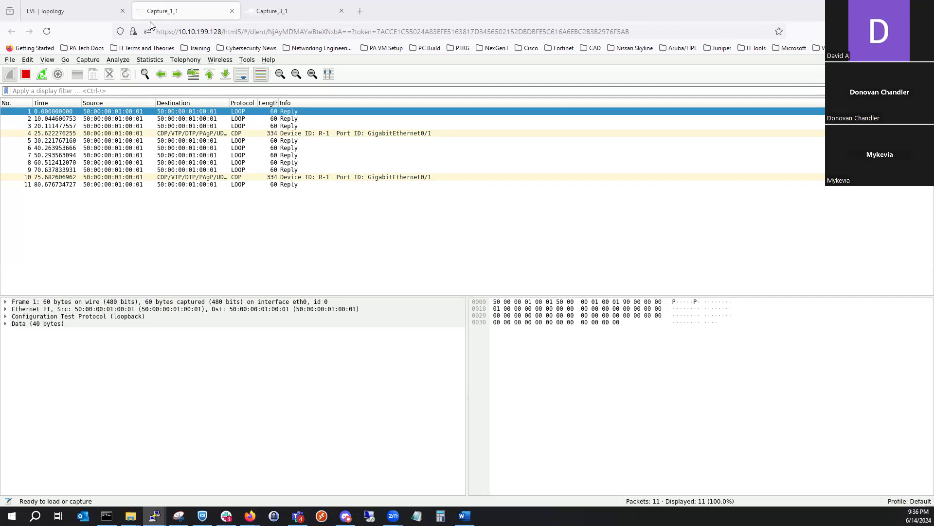
- Switch to the Site_3 FortiGate, leave its CLI console, and review its network interfaces
key(alt+Tab)
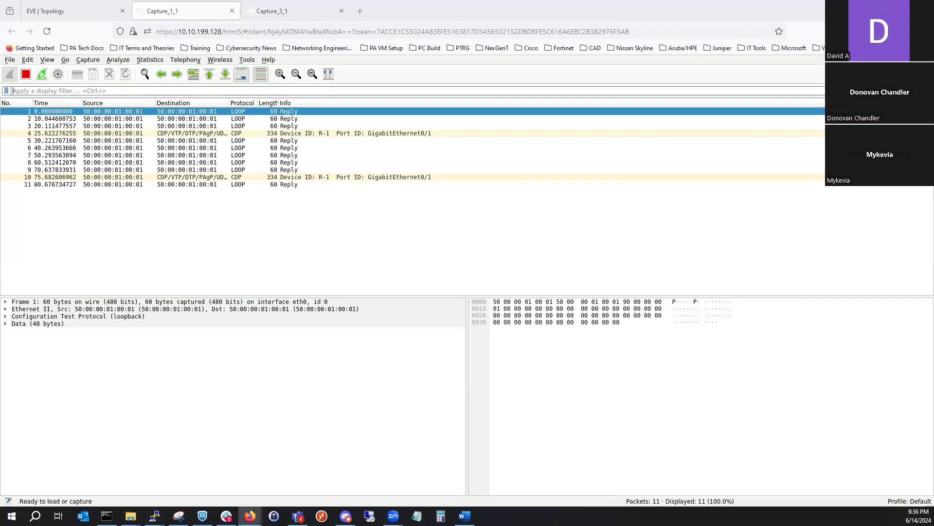
key(alt+Tab)
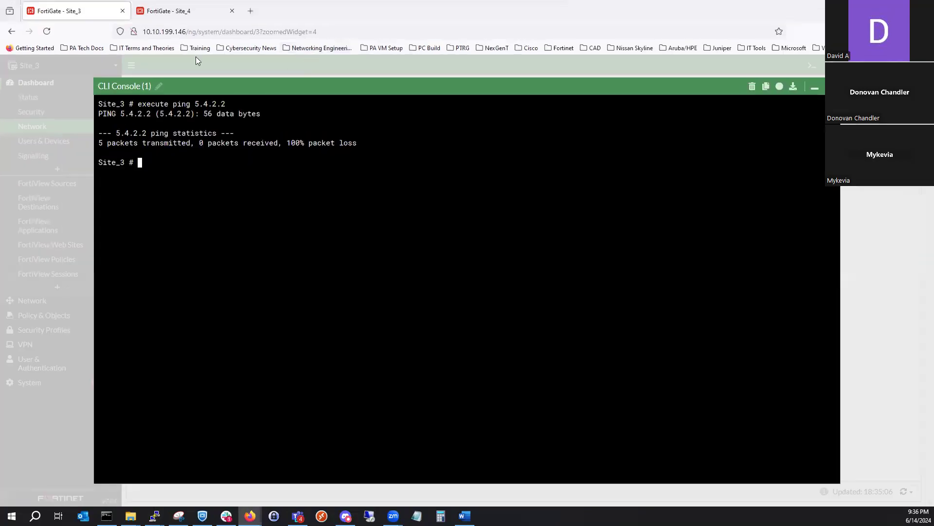
click(283, 57)
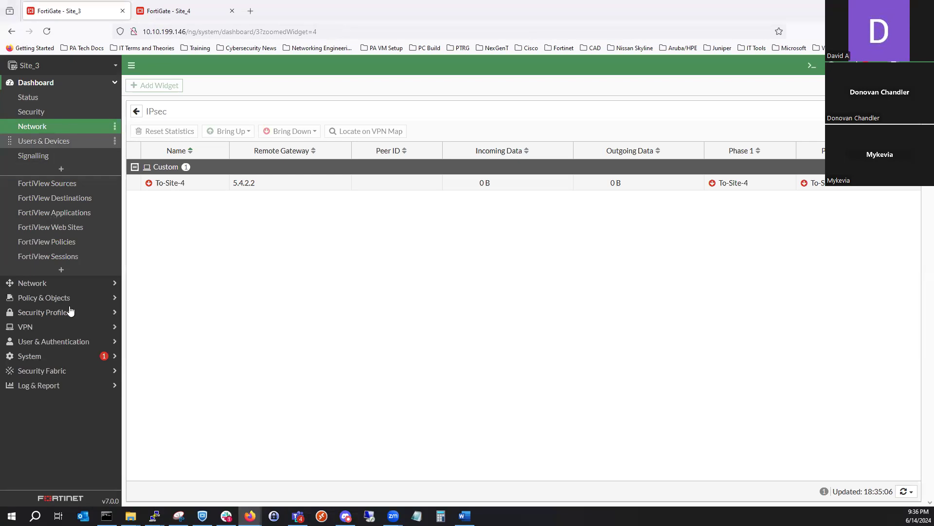
click(85, 282)
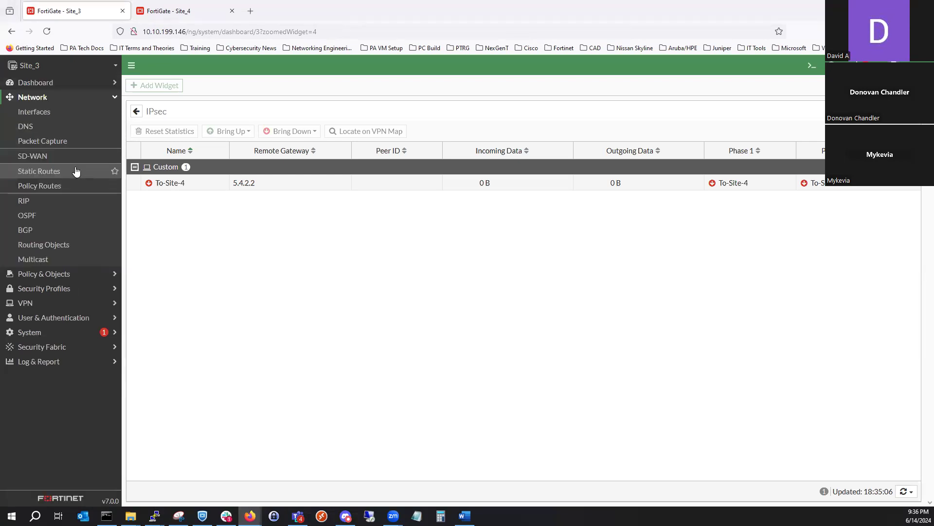
click(66, 113)
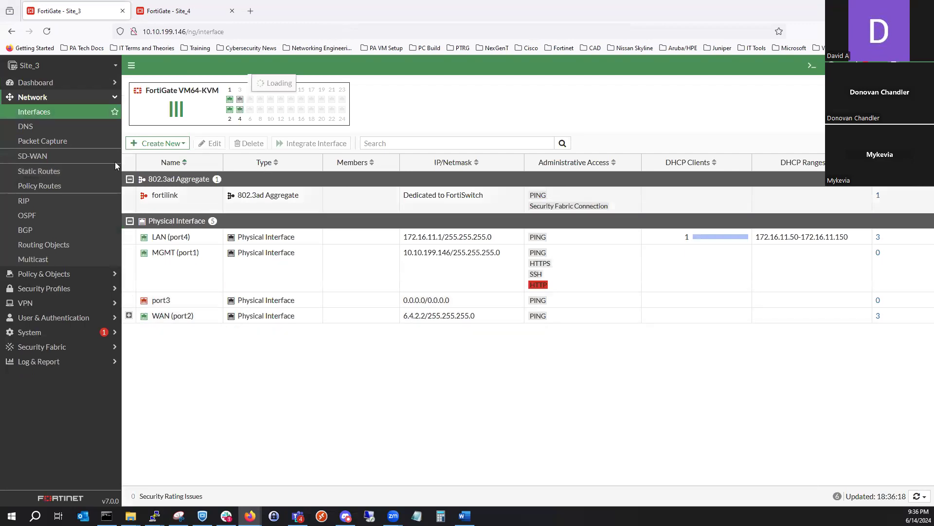
- Switch to the Site_4 FortiGate and review the addresses of its network interfaces
key(ctrl+Tab)
click(52, 99)
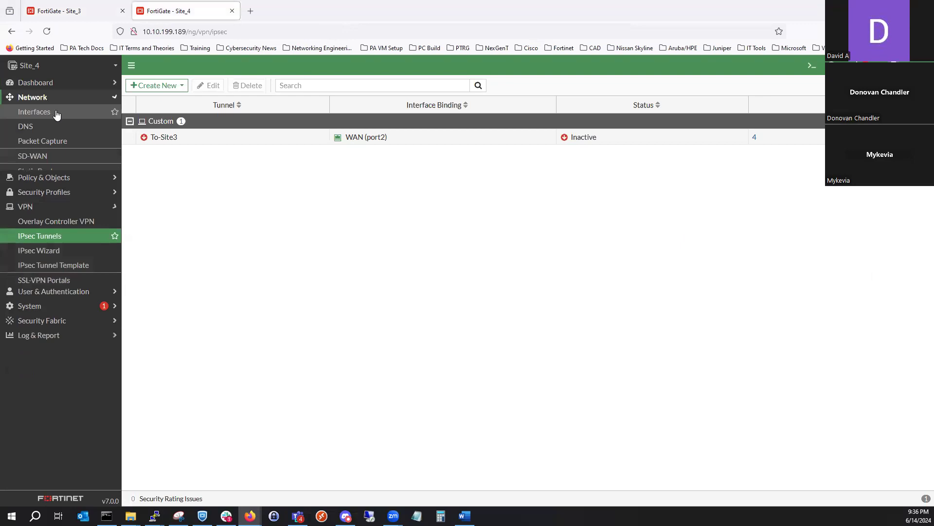
click(55, 113)
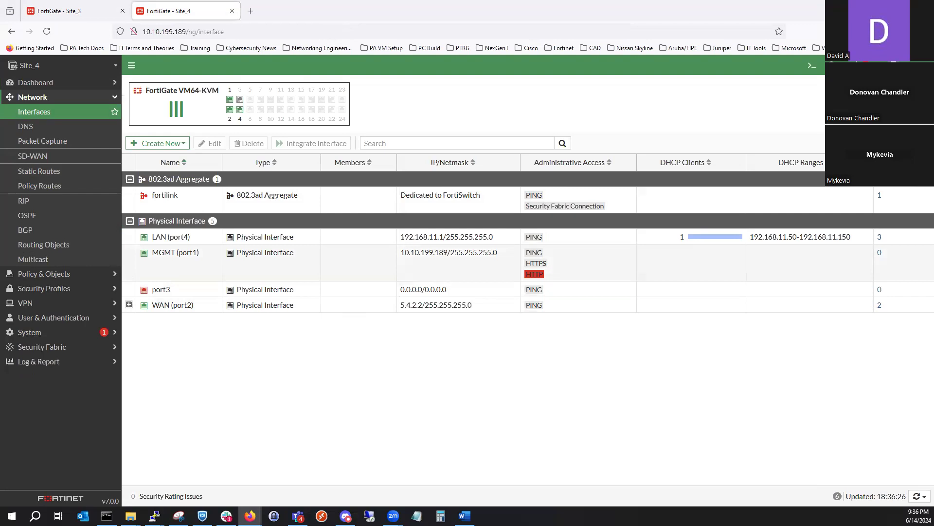
key(alt+Tab)
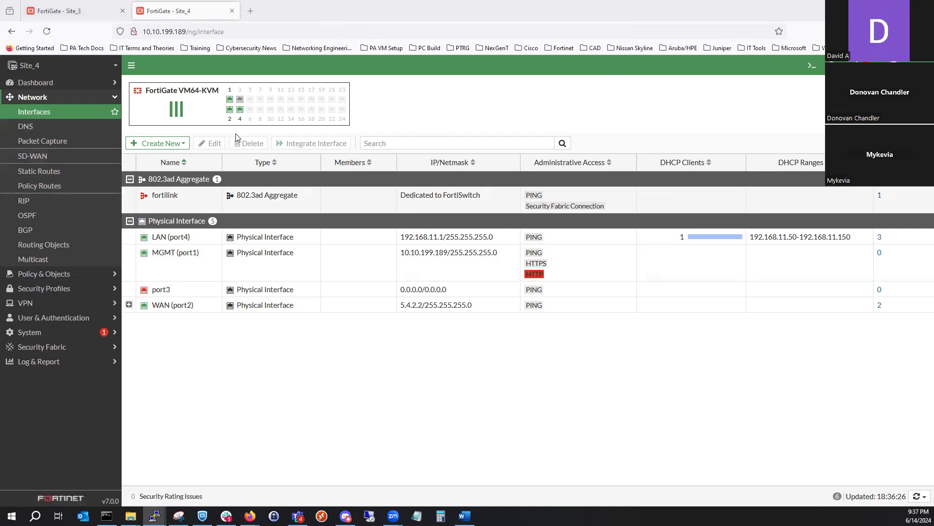
- Start a new static route on Site_4
click(80, 173)
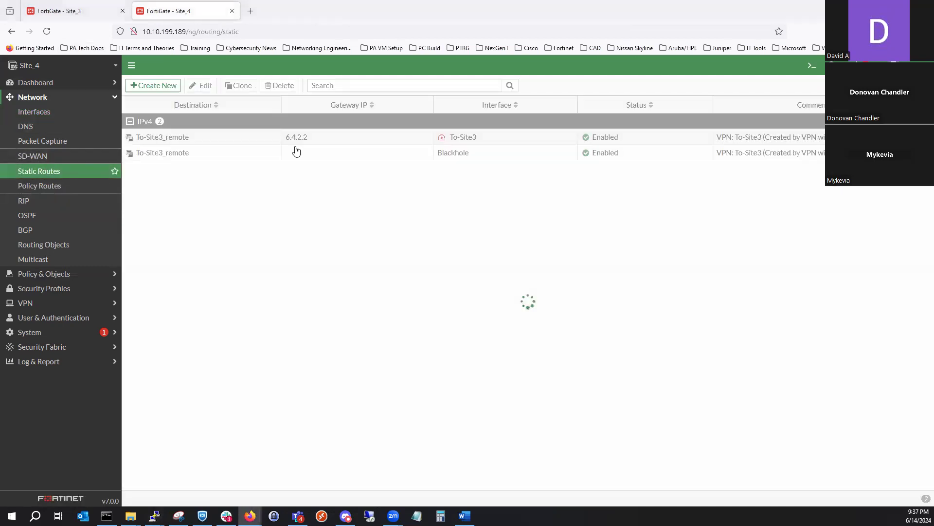
click(151, 87)
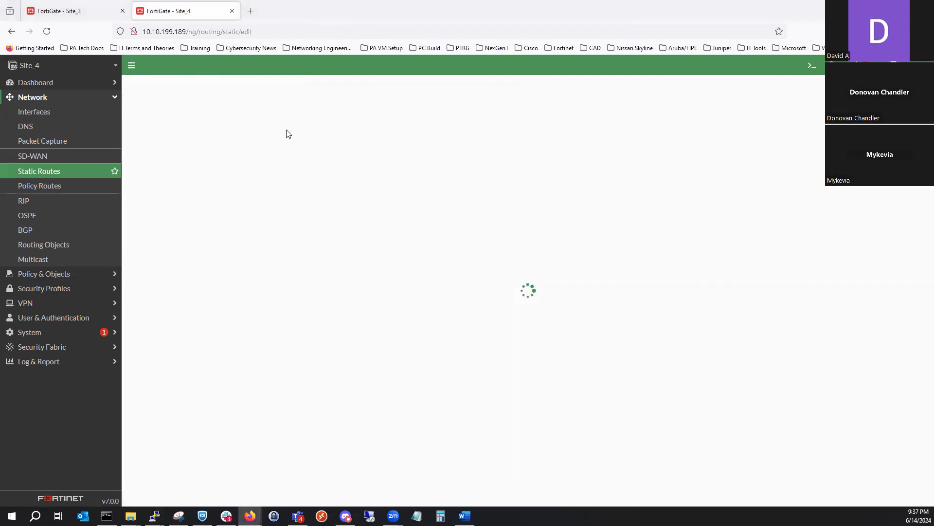
drag(288, 148, 245, 145)
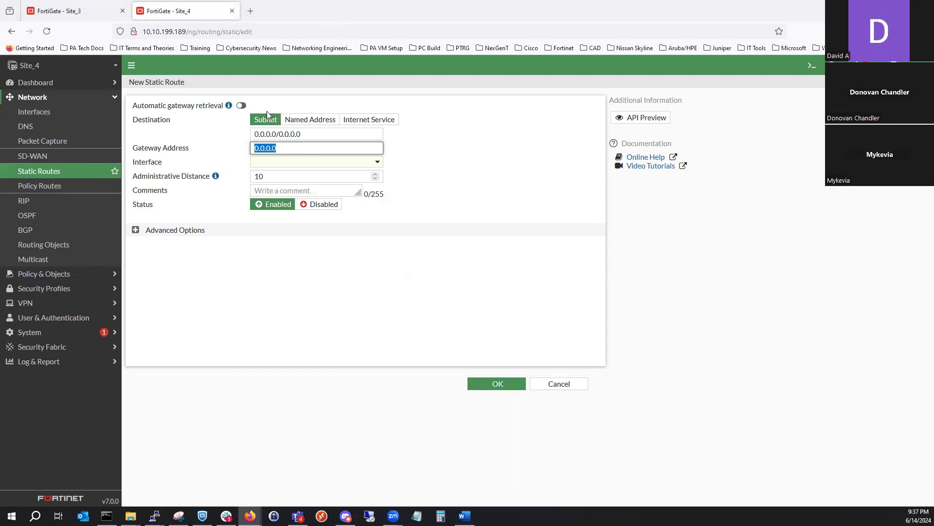
text(6.4.2)
key(BackSpace)
key(BackSpace)
key(BackSpace)
key(BackSpace)
key(BackSpace)
key(BackSpace)
- Set the new Site_4 route's destination subnet to 6.4.2.0/255.255.255.0
triple_click(326, 133)
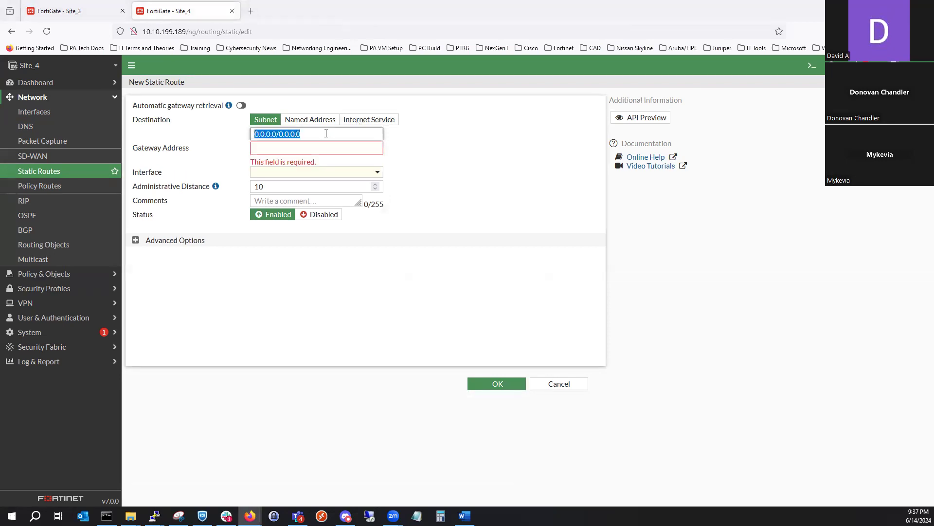
text(6)
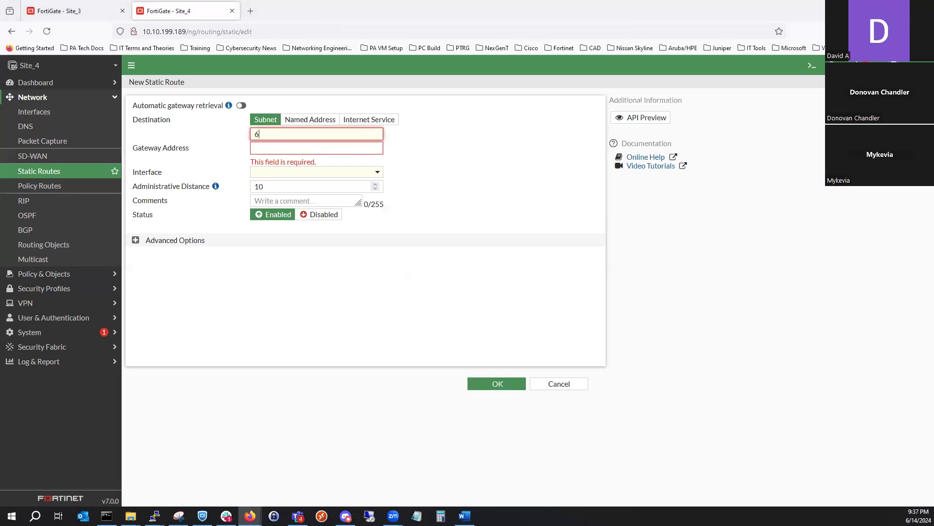
text(.4.2.0/2)
key(BackSpace)
text(0.0.0.0)
key(BackSpace)
key(BackSpace)
key(BackSpace)
key(BackSpace)
key(BackSpace)
key(BackSpace)
key(BackSpace)
text(255.255.255.0)
- Give the route the gateway address 5.4.2.1 and interface WAN (port2), and save it
click(327, 147)
text(5.4.2.1)
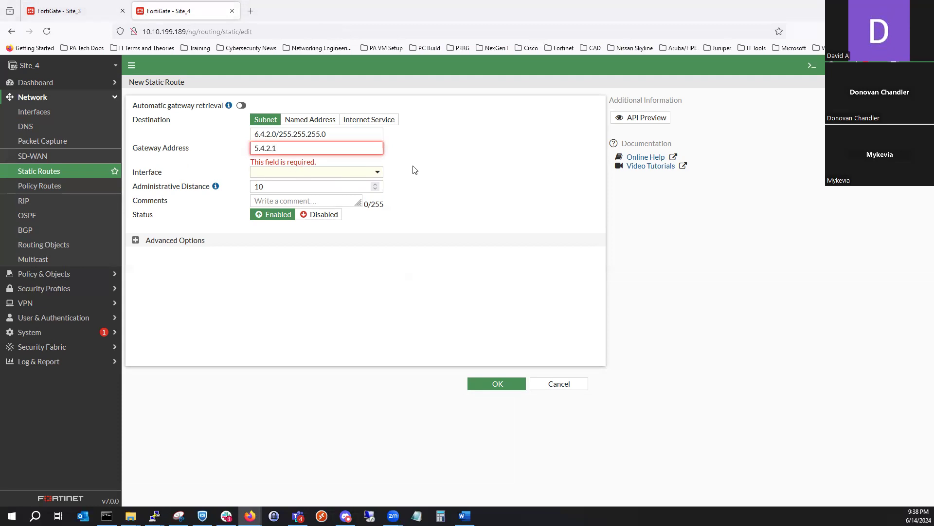
key(Tab)
click(365, 172)
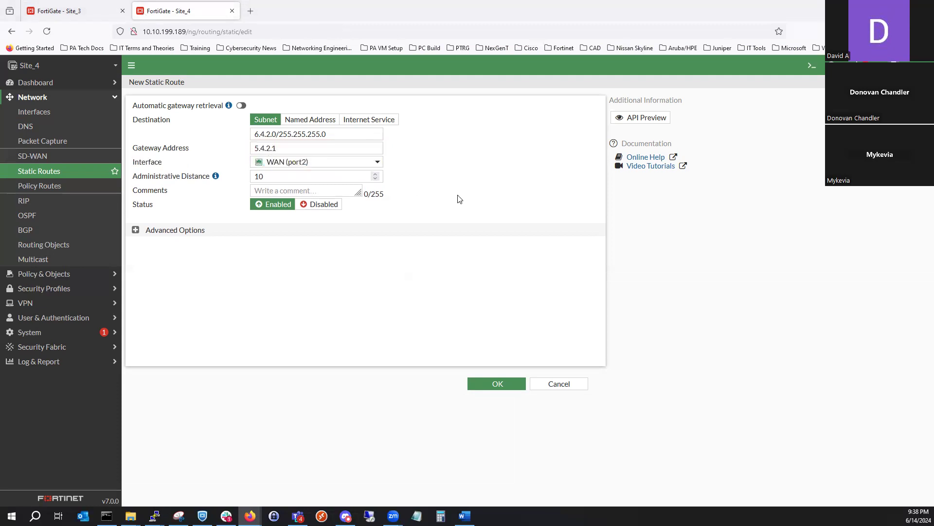
click(480, 383)
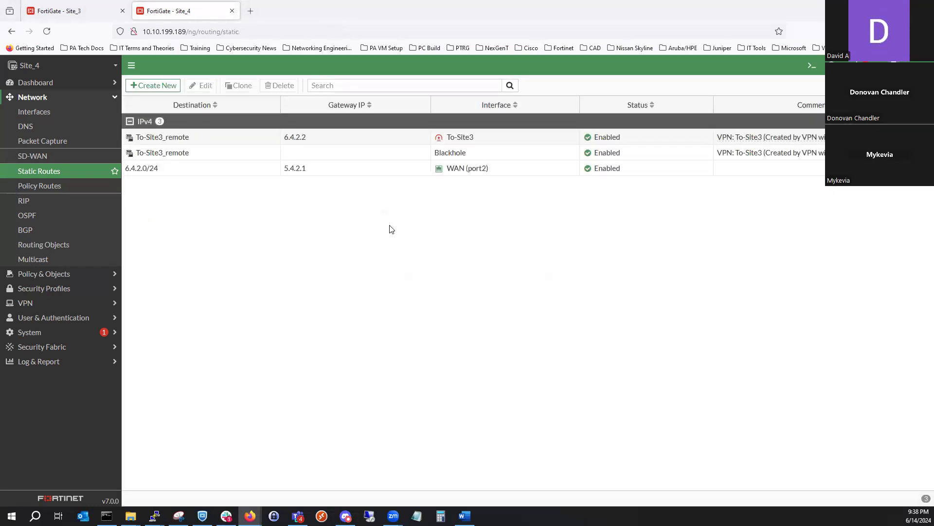
- Switch to Site_3, review its static routes, and start a new one
click(85, 15)
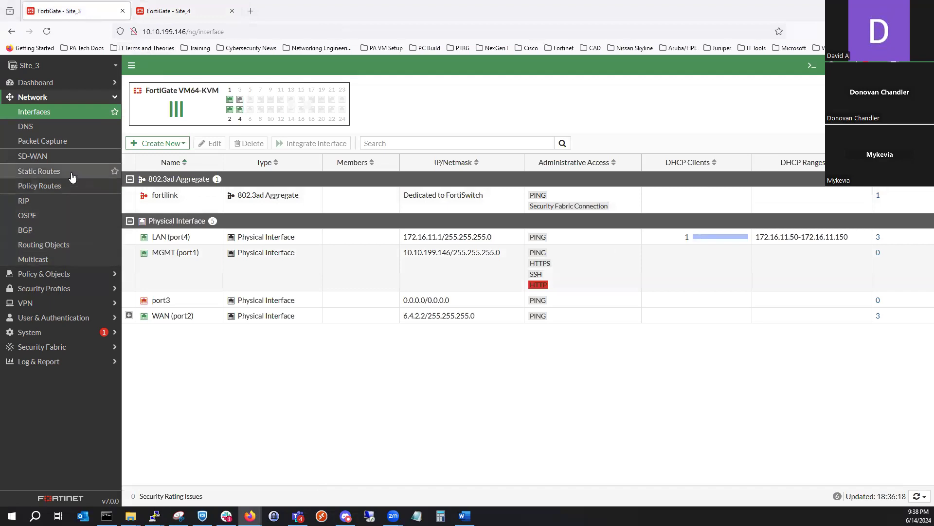
click(74, 174)
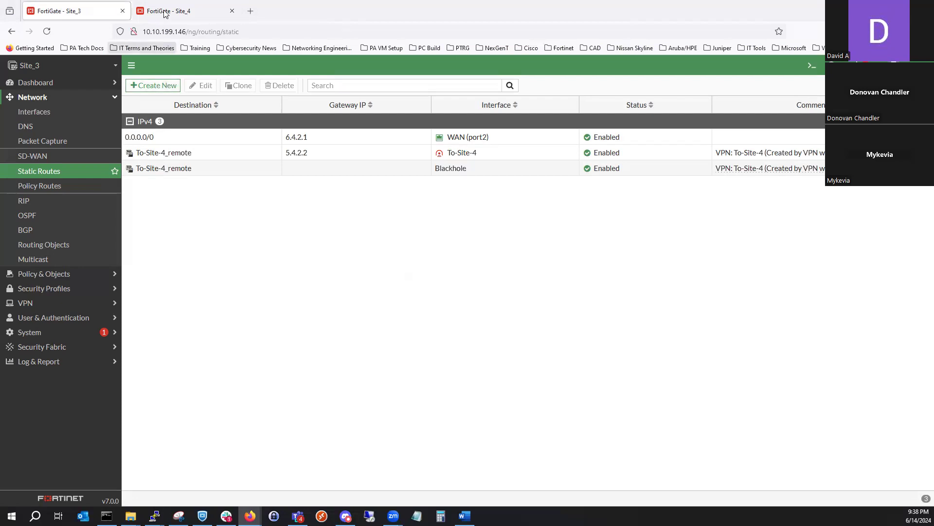
click(176, 87)
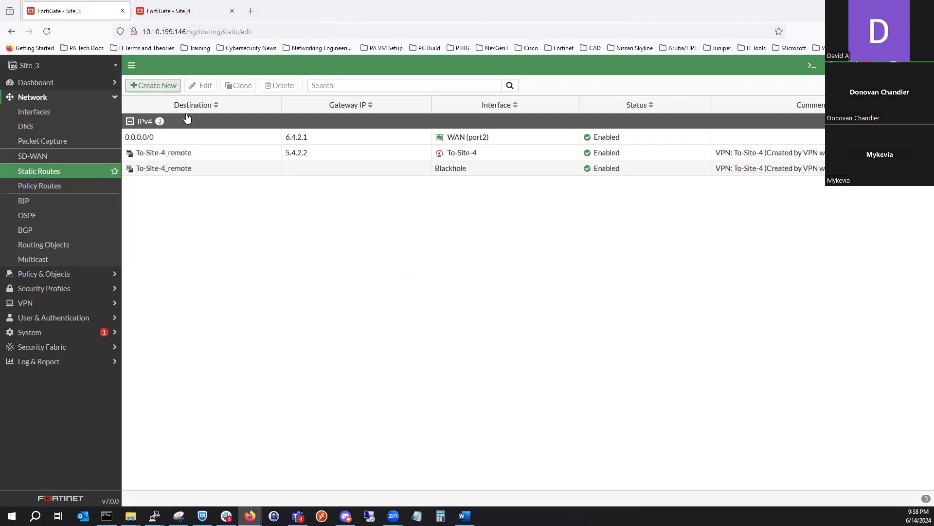
click(294, 134)
triple_click(295, 134)
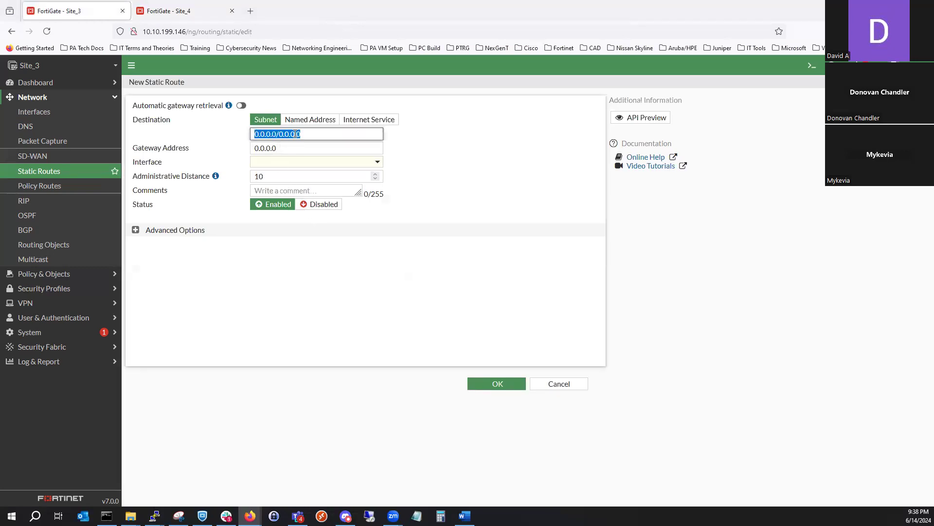
text(5.4.2.)
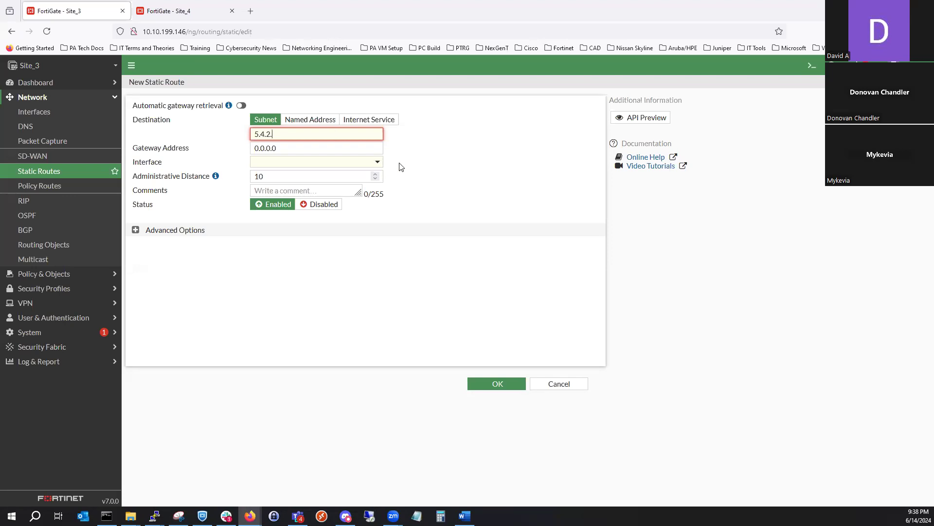
key(BackSpace)
key(BackSpace)
key(BackSpace)
key(BackSpace)
key(BackSpace)
key(BackSpace)
- Set the new Site_3 route's interface to WAN (port2) and its destination subnet to 5.4.2.0/255.255.255.0
click(340, 173)
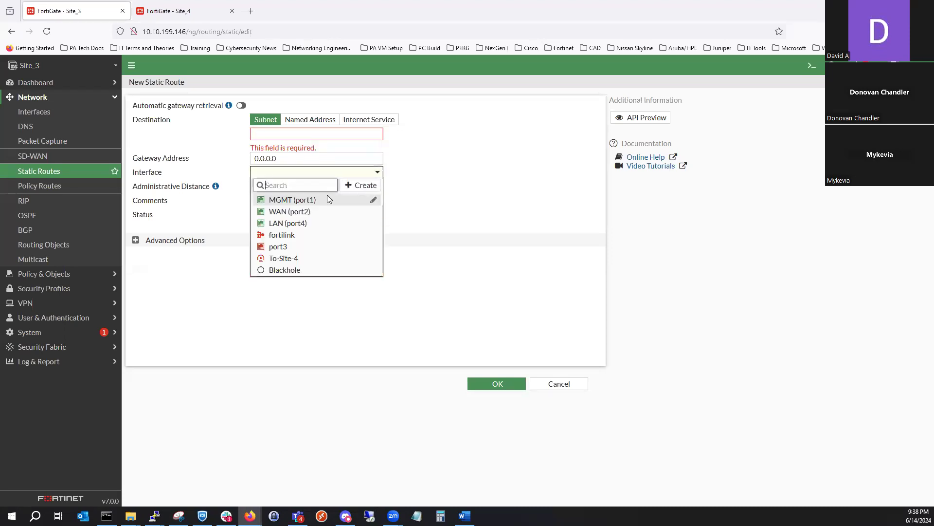
click(301, 209)
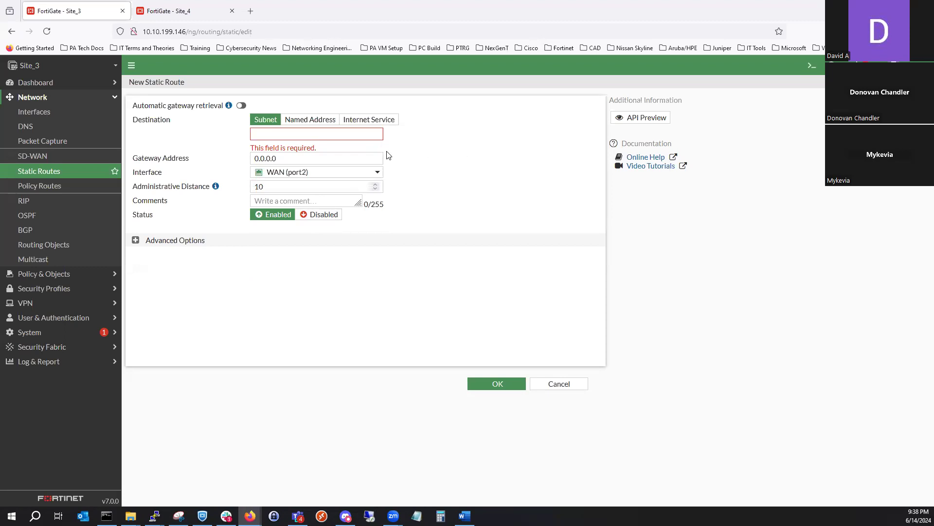
click(320, 137)
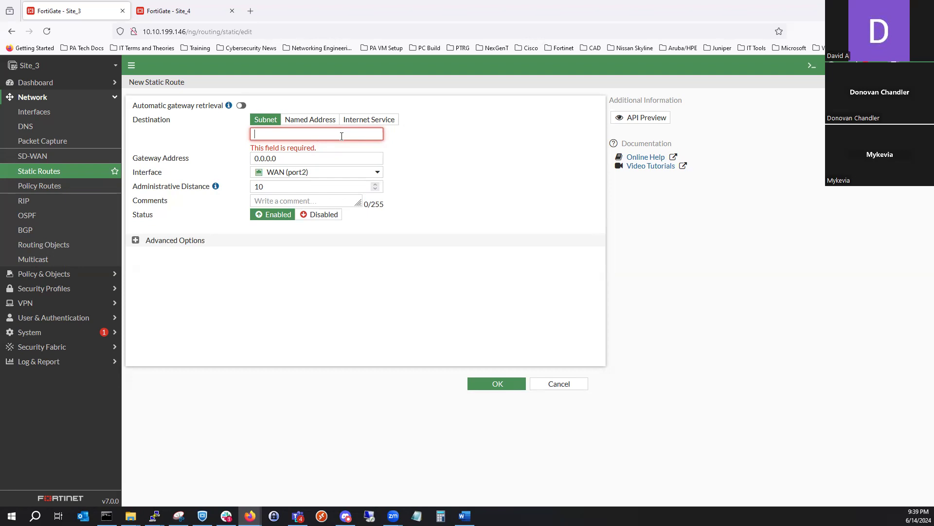
text(5.4.2.0/255.255.255.)
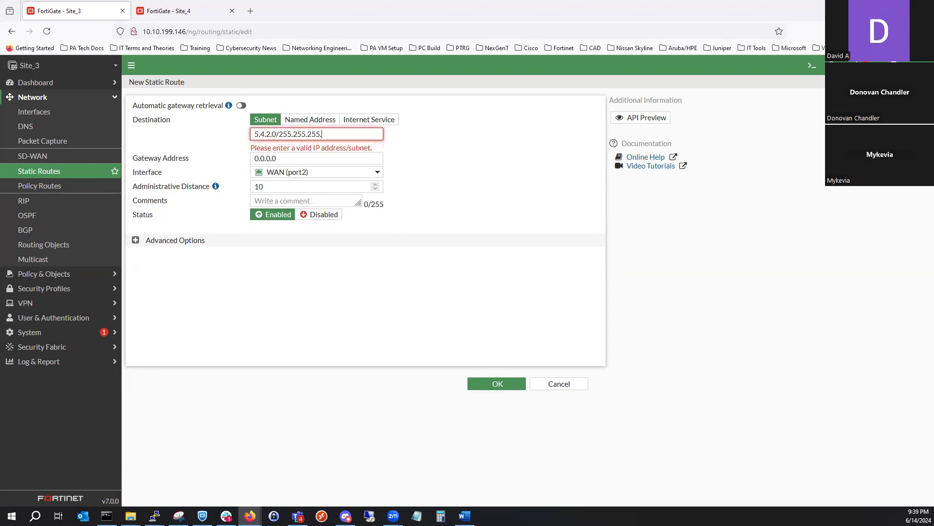
text(0)
- Set the Site_3 route's gateway address to 6.4.2.1 and save the route
click(300, 149)
double_click(300, 150)
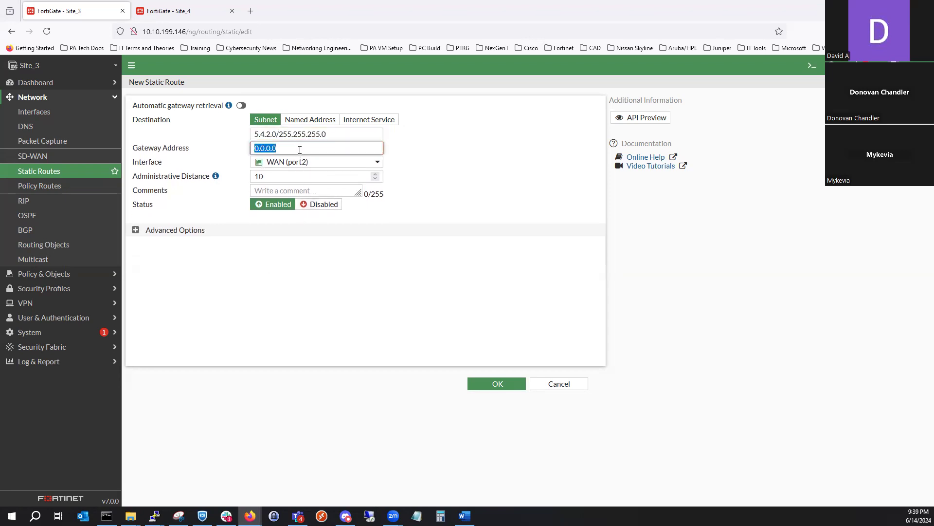
text(6.4.2.1)
click(488, 384)
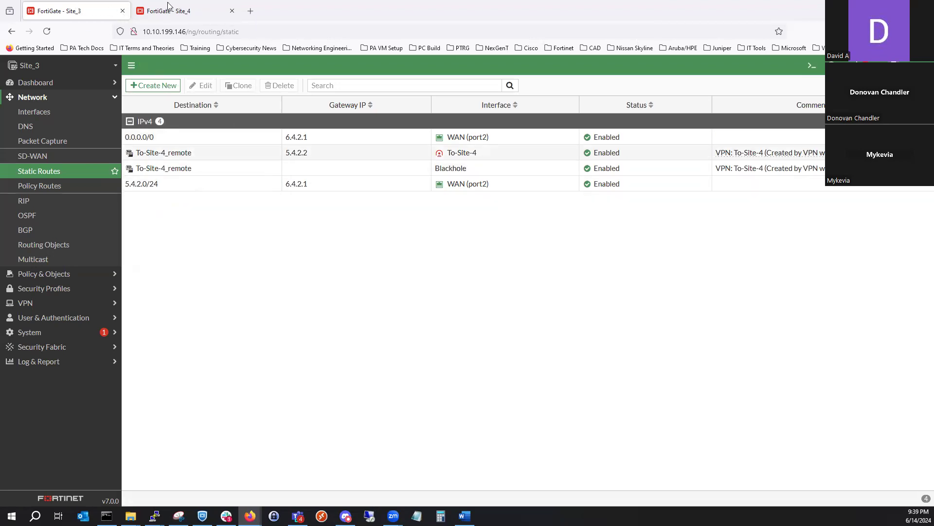
- Open Site_3's CLI console and set the ping source address with execute ping-options source 6.4.2.2
click(811, 65)
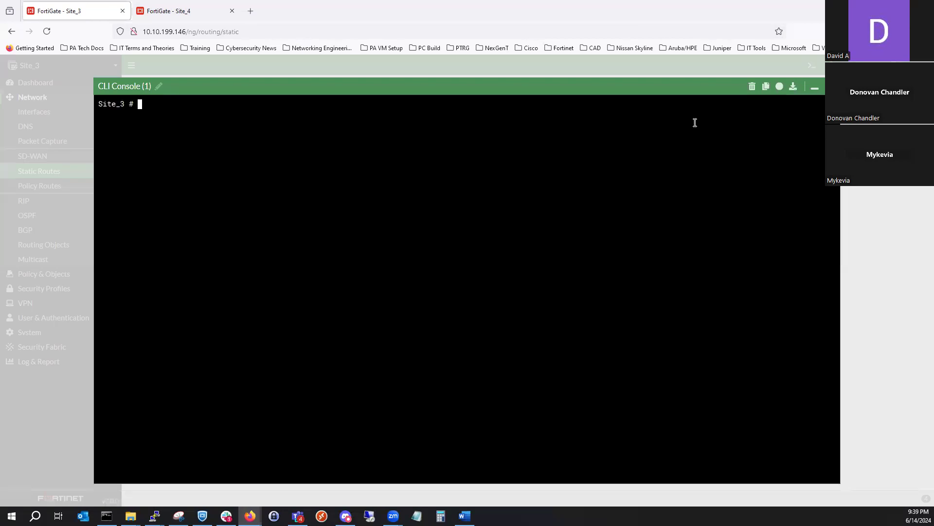
text(exe)
key(Tab)
text(pion)
key(BackSpace)
key(BackSpace)
key(BackSpace)
text(in)
key(Tab)
text(6.4.)
key(BackSpace)
key(BackSpace)
key(BackSpace)
key(BackSpace)
text(source 6.4.2.2)
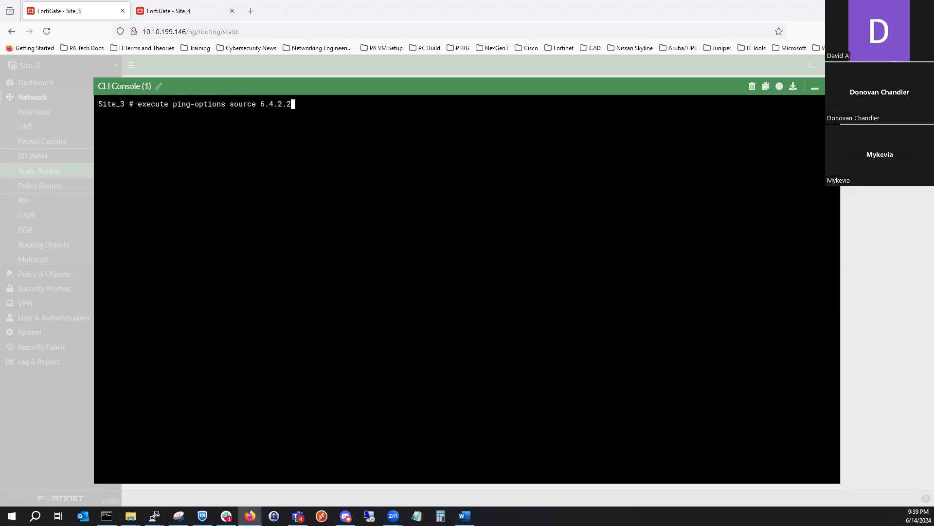
key(Return)
- Ping Site_3's gateway with execute ping 6.4.2.1
text(execute ping 6.4.2.1)
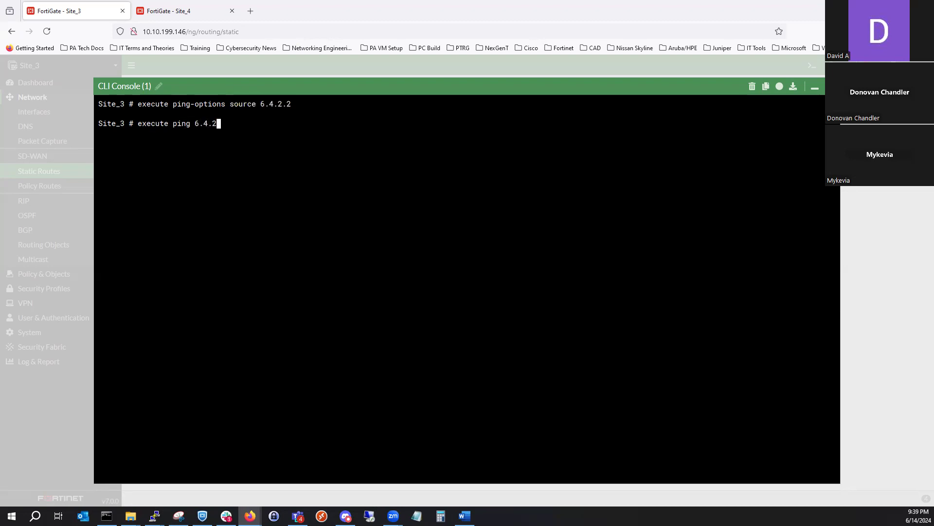
key(Return)
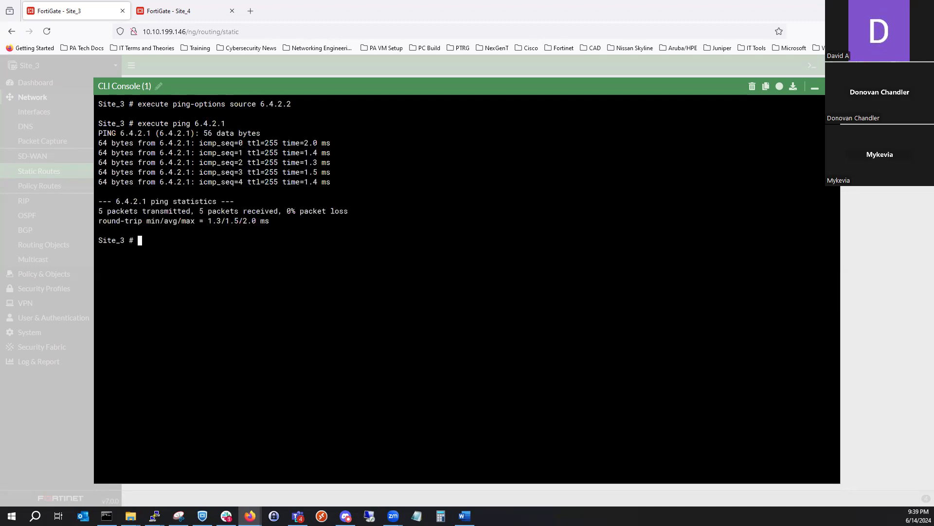
- Run execute ping-options source 6.4.2.2 again in the Site_3 console
key(Up)
key(BackSpace)
key(BackSpace)
key(BackSpace)
key(BackSpace)
key(BackSpace)
key(BackSpace)
key(BackSpace)
text(5.4.)
key(Up)
key(Return)
- Ping Site_4's gateway from Site_3 with execute ping 5.4.2.1
key(Up)
key(Up)
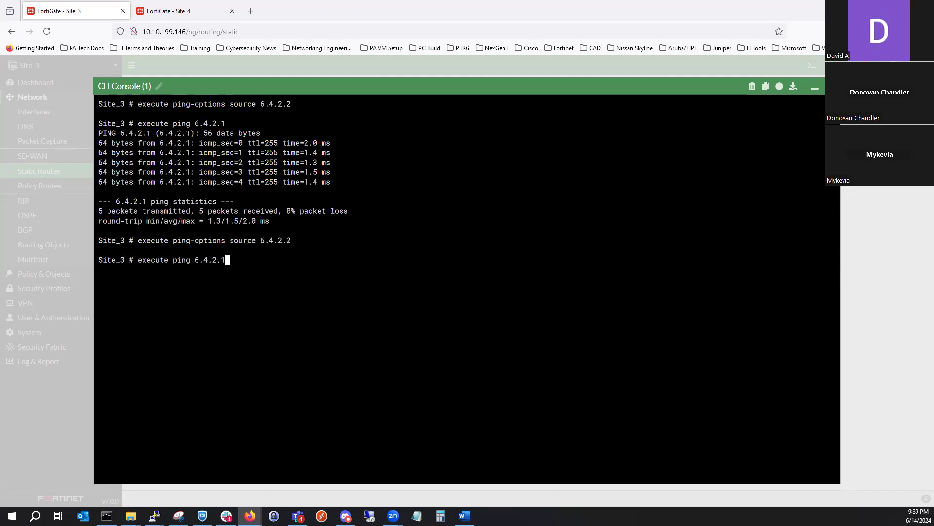
key(BackSpace)
key(BackSpace)
key(BackSpace)
key(BackSpace)
key(BackSpace)
key(BackSpace)
key(BackSpace)
text(5.4.2.1)
key(Return)
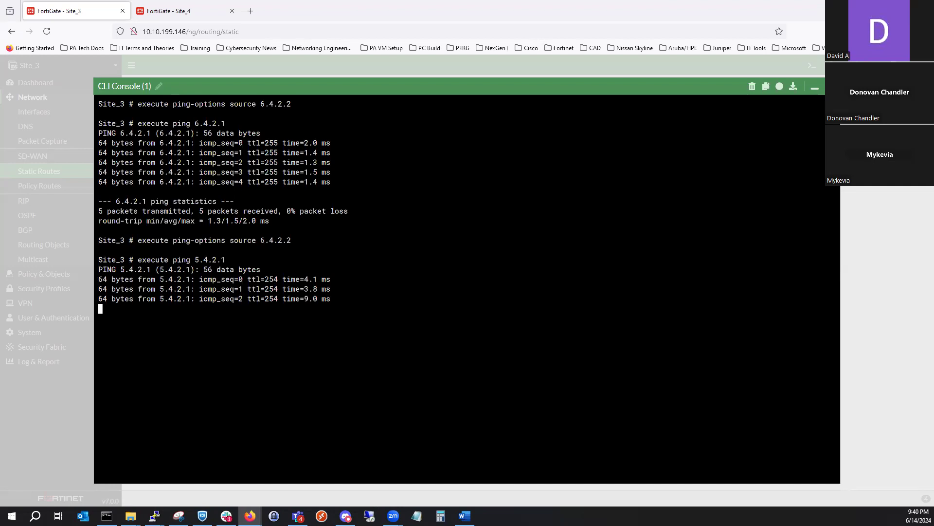
- Ping Site_4's WAN address with execute ping 5.4.2.2, and close the CLI console
key(Up)
key(BackSpace)
text(2.2)
key(Return)
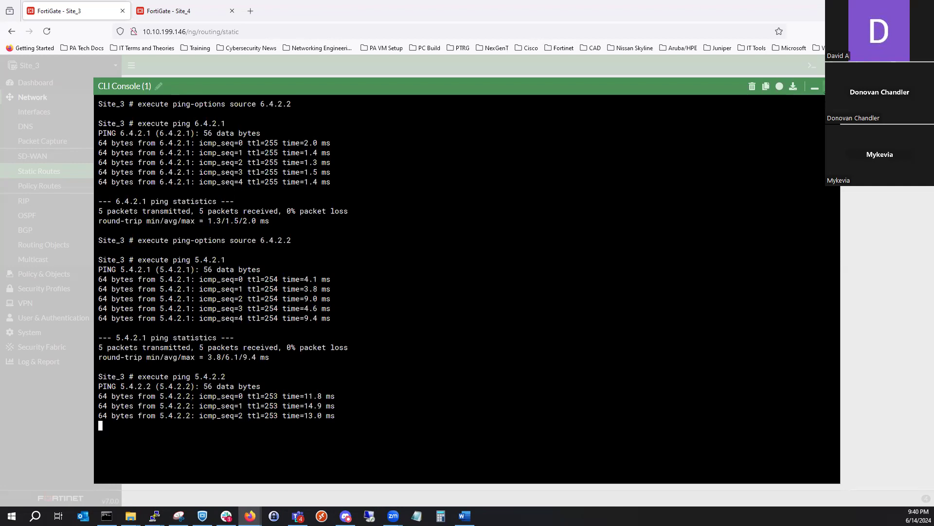
click(61, 160)
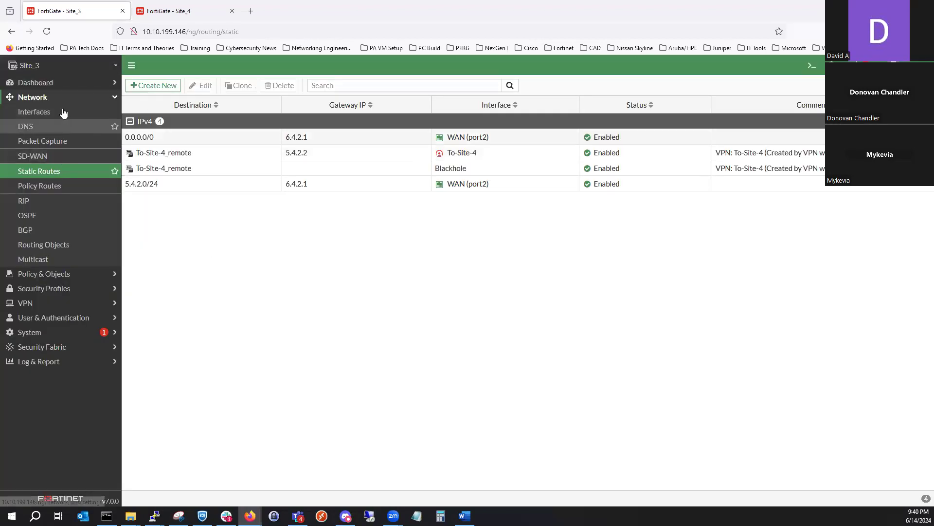
- Reload Site_4's static routes and check the To-Site3 tunnel in the full-screen IPsec monitor
click(152, 12)
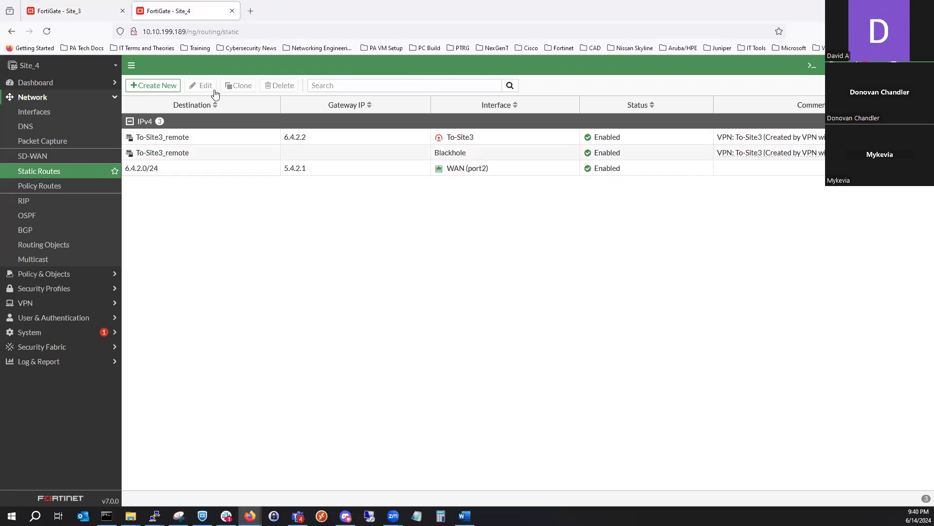
click(47, 32)
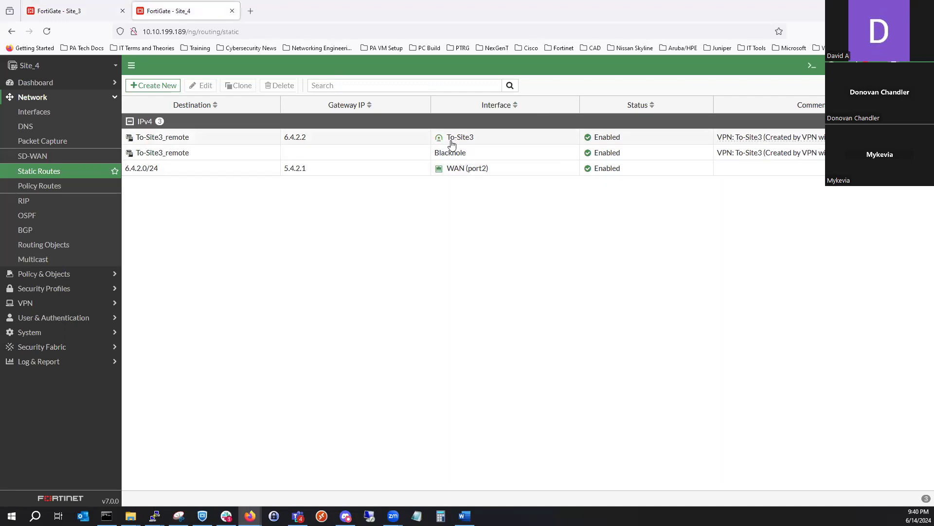
click(82, 83)
click(81, 130)
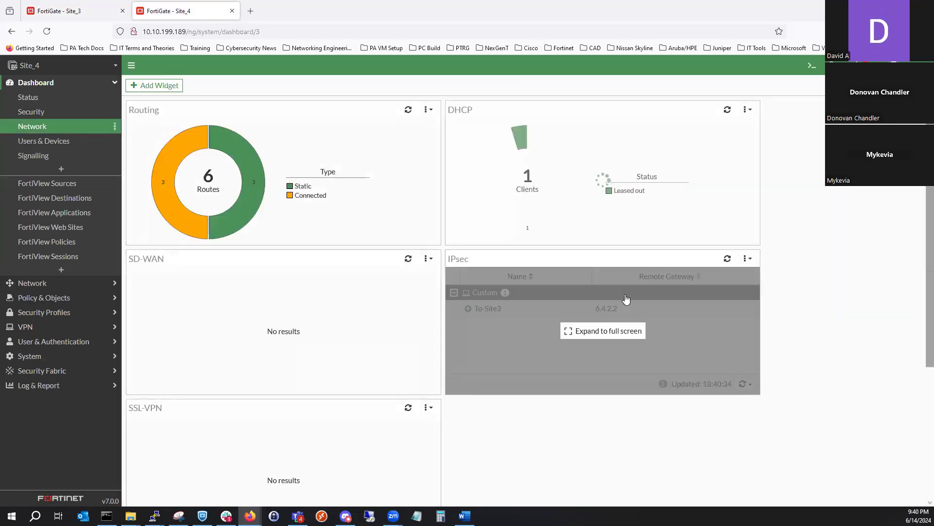
click(604, 331)
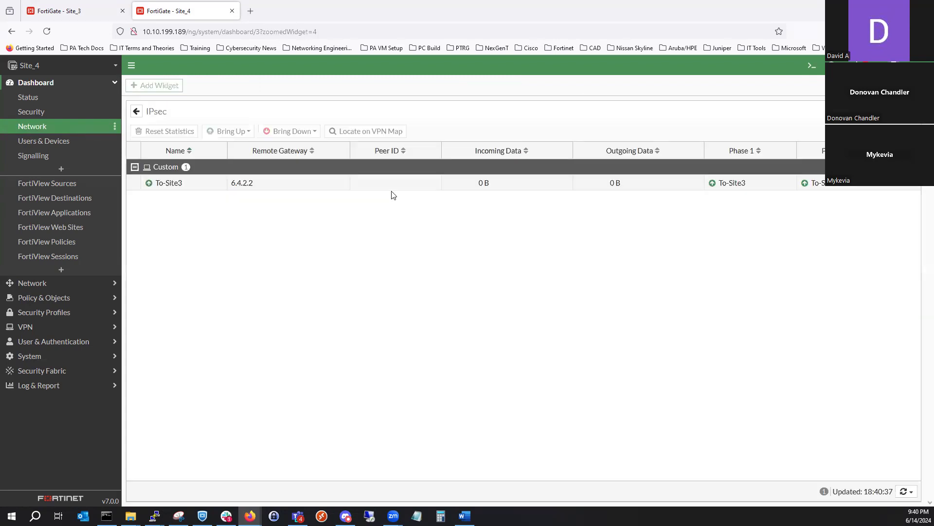
- Inspect the To-Site3_remote address group's member subnet from Site_4's static routes, leaving the group unedited
click(88, 286)
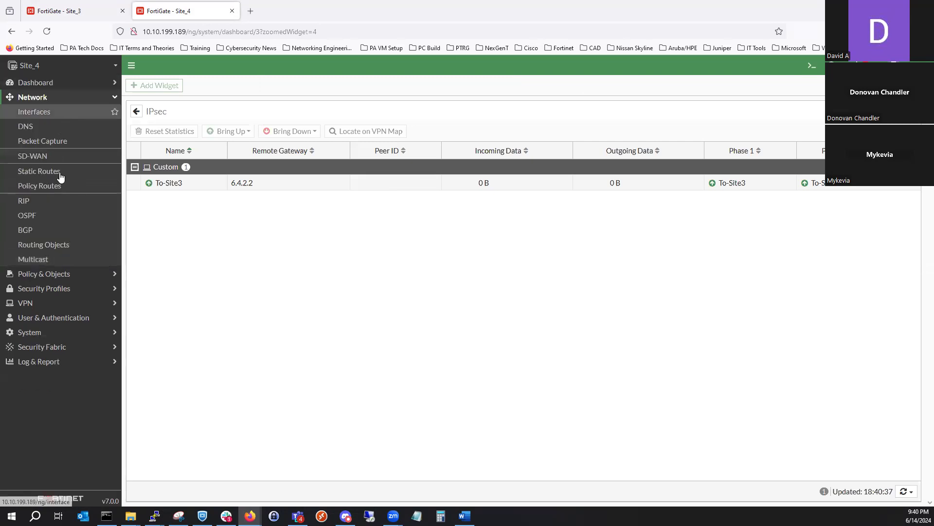
click(63, 175)
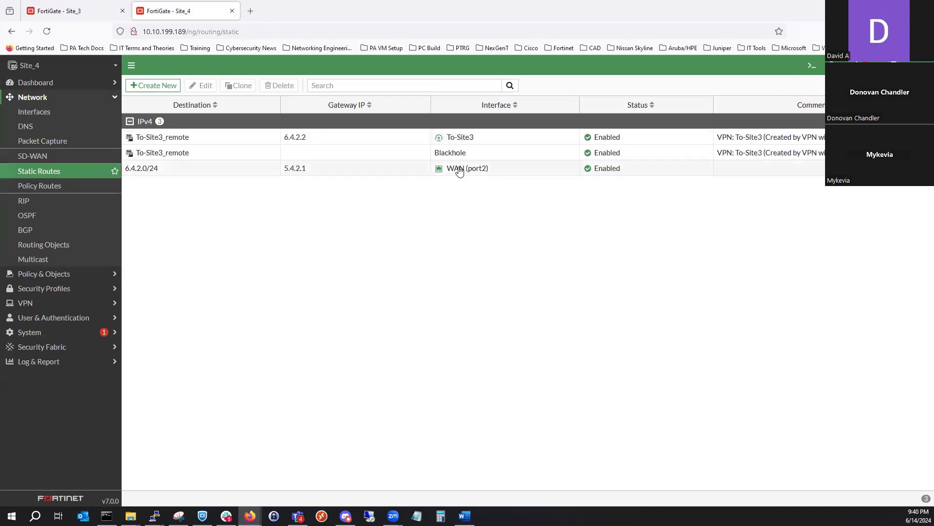
mouse_move(452, 140)
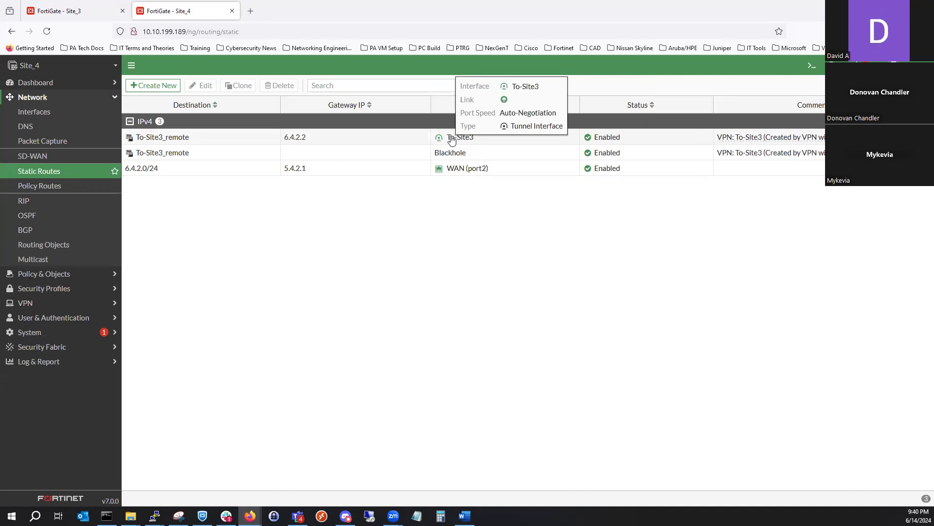
mouse_move(182, 138)
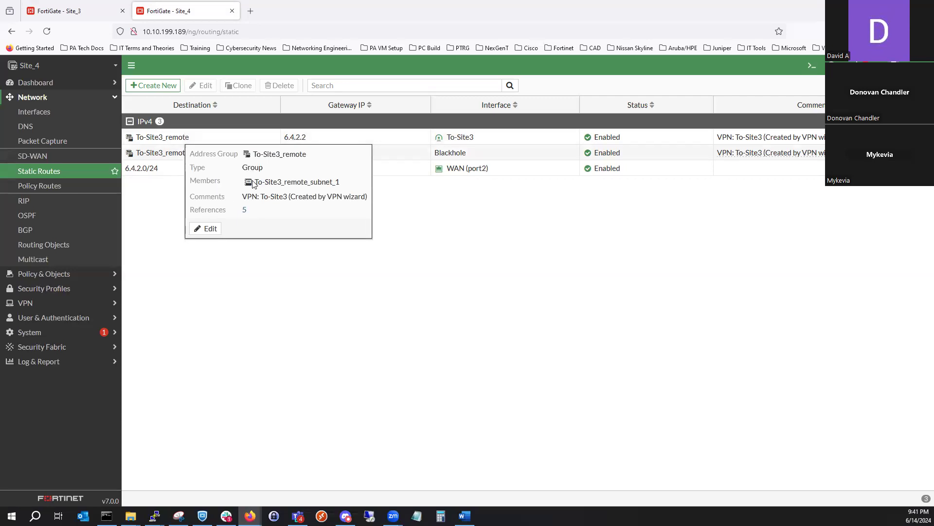
click(206, 228)
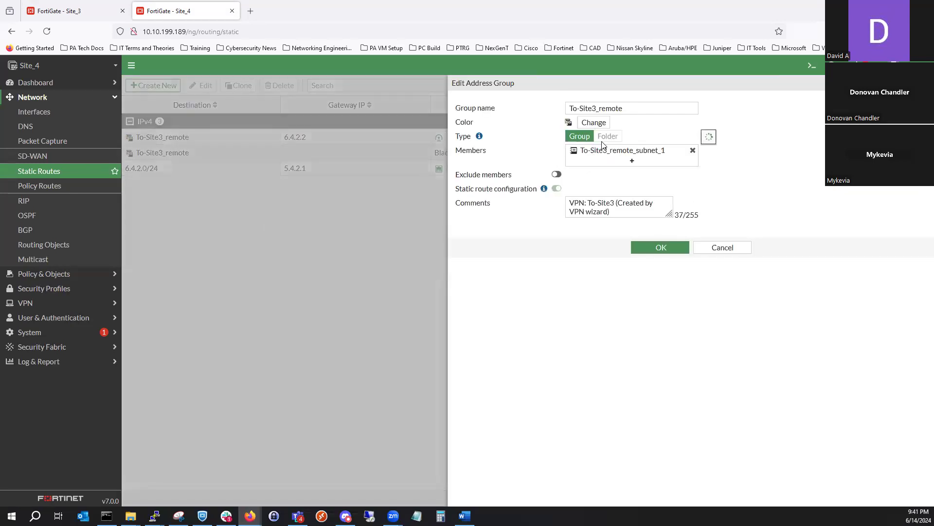
mouse_move(604, 153)
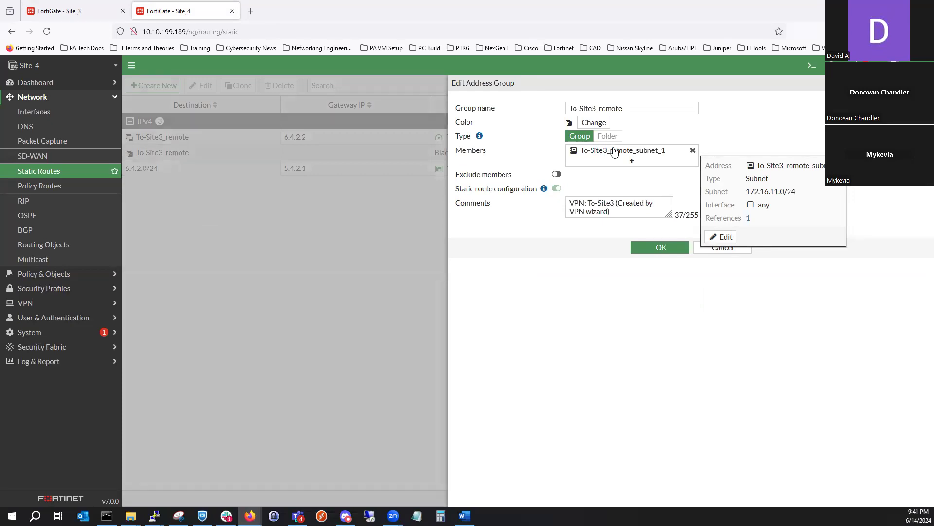
click(705, 247)
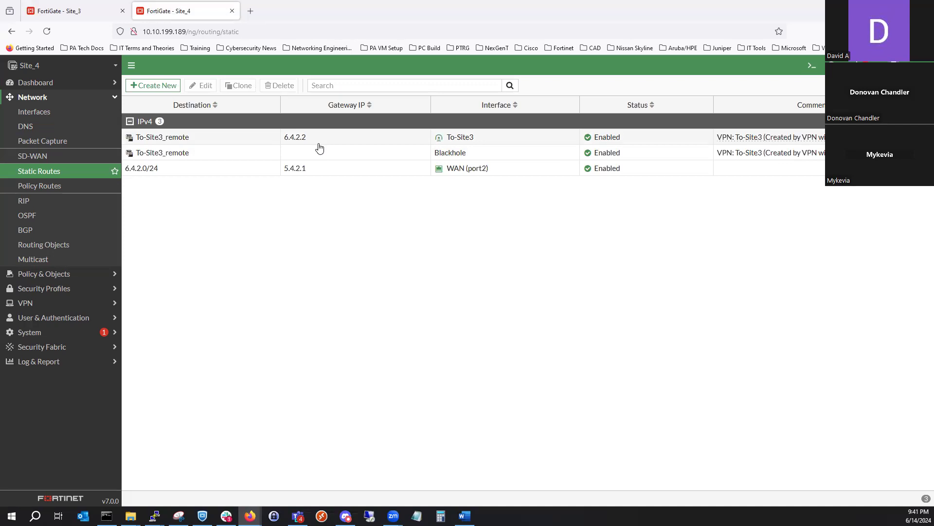
- View Site_4's network dashboard and compare it with Site_3's static routes
click(54, 85)
click(61, 126)
click(90, 13)
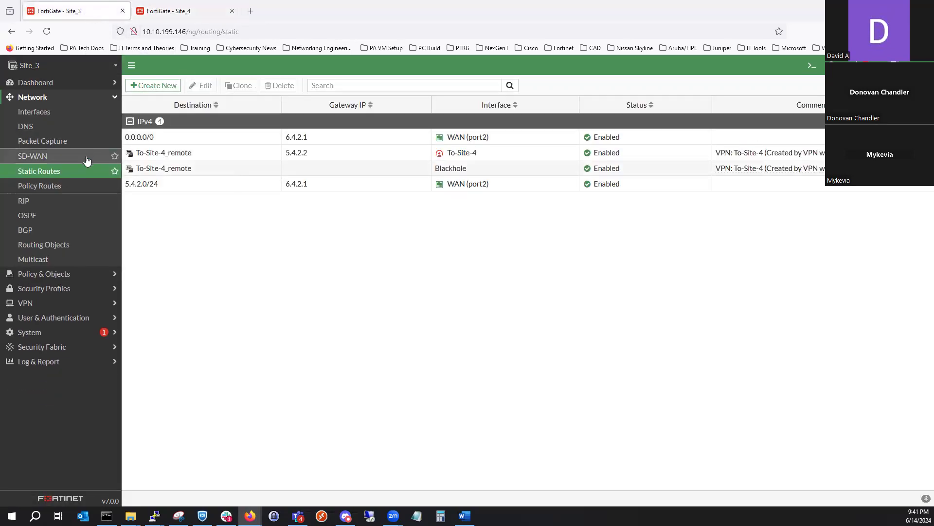
click(83, 85)
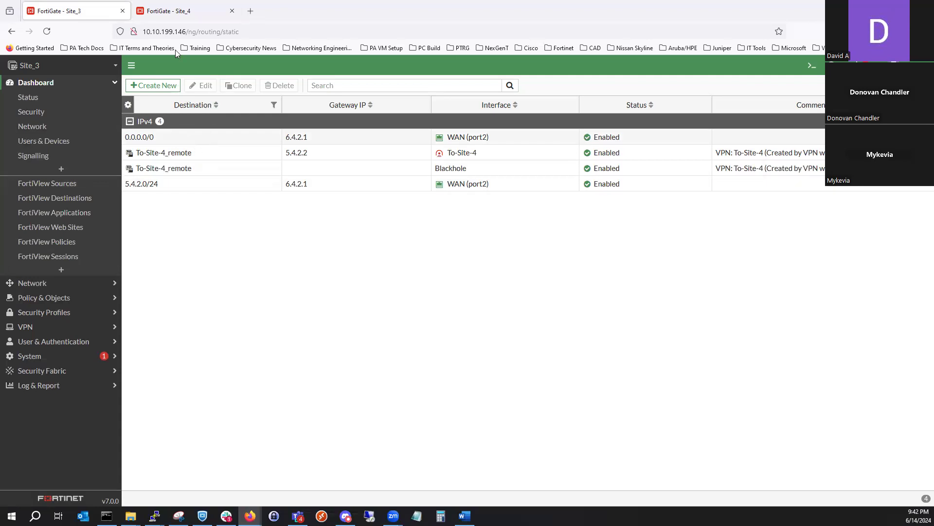
- Create a default static route on Site_4 for 0.0.0.0/0 with gateway 5.4.2.1 on WAN (port2)
click(164, 17)
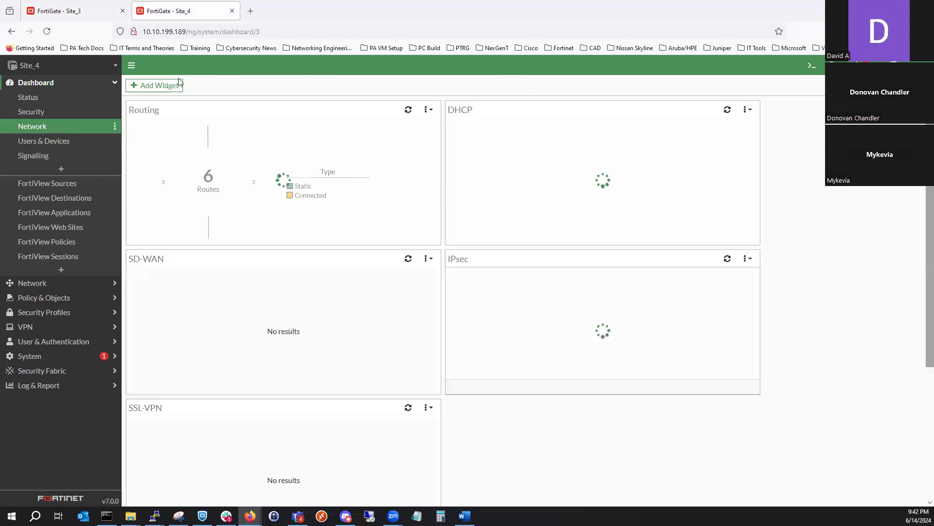
click(66, 284)
click(71, 173)
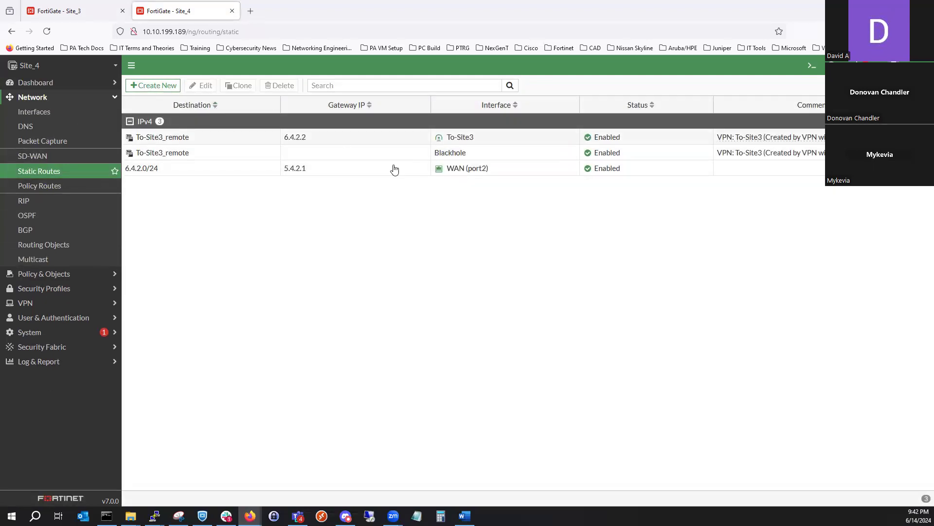
click(172, 174)
click(170, 87)
double_click(280, 147)
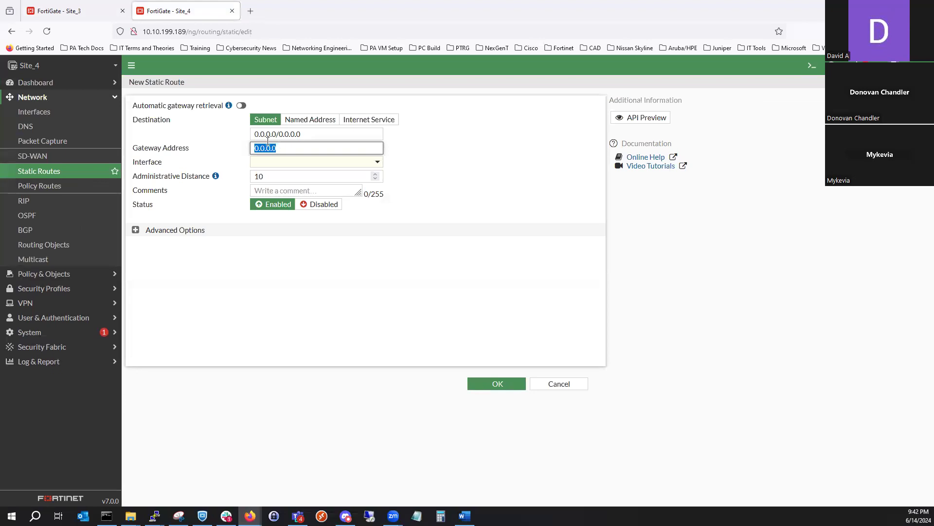
text(5.4.2.1)
click(411, 210)
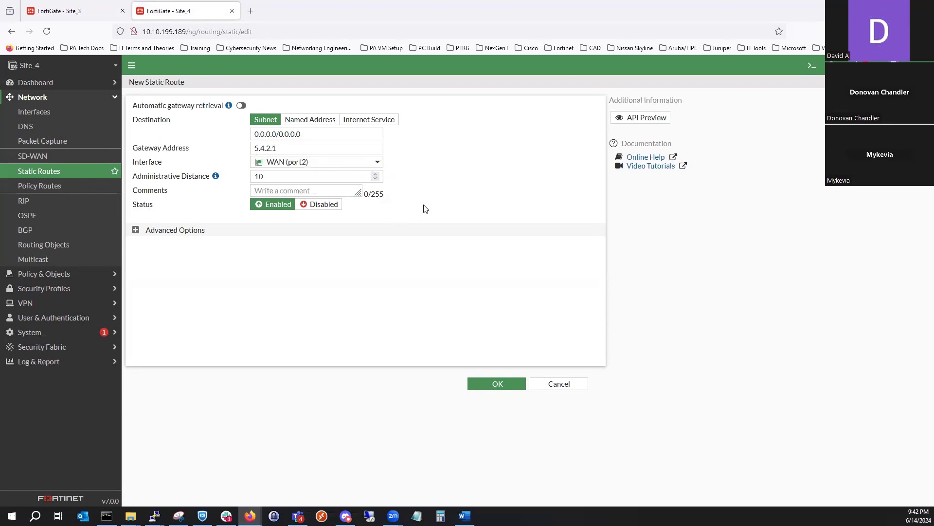
click(498, 384)
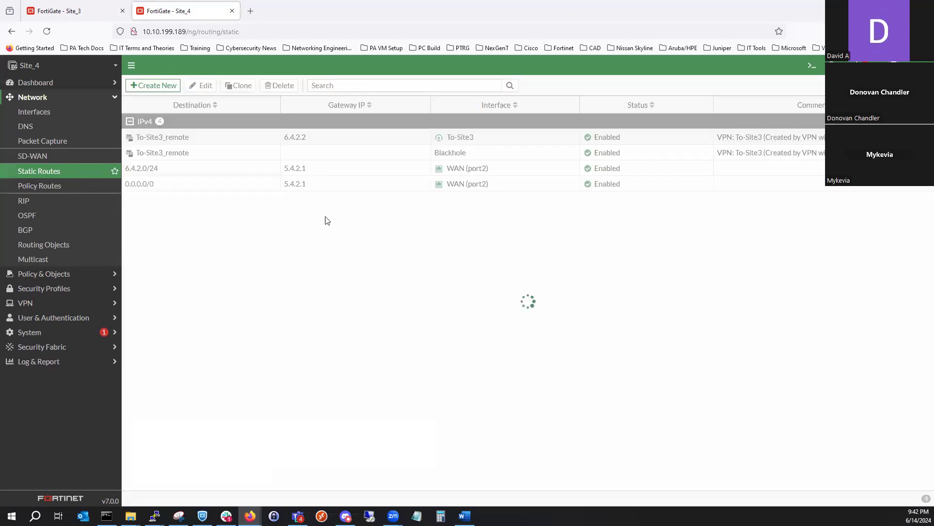
- Disable Site_4's 6.4.2.0/24 static route
click(265, 186)
right_click(265, 186)
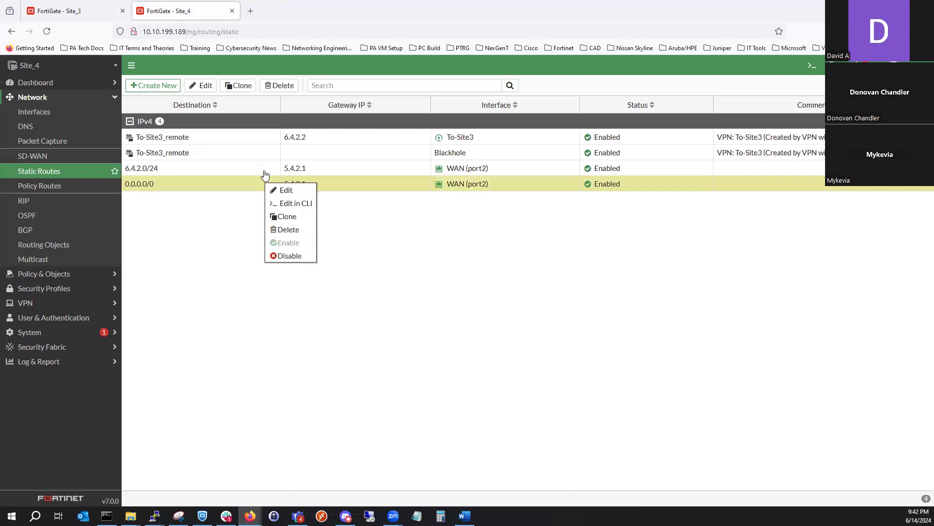
click(265, 169)
right_click(264, 169)
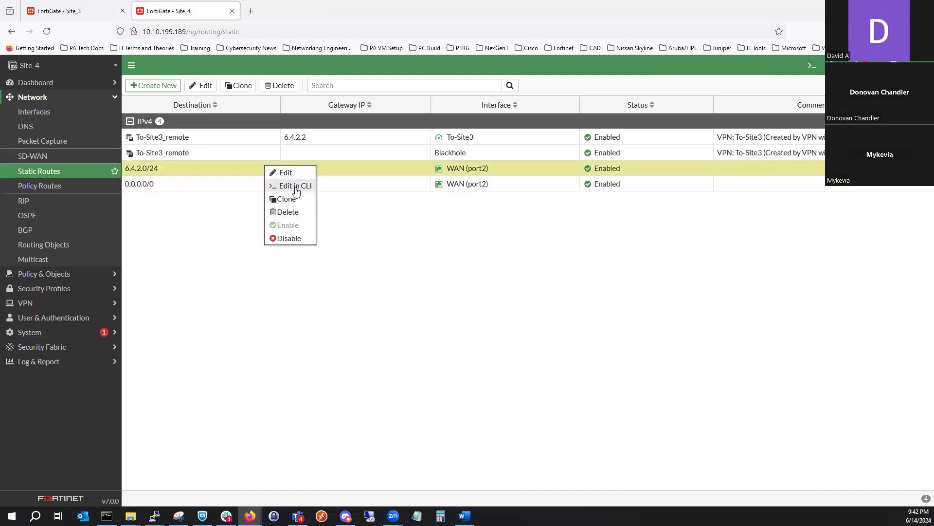
click(289, 238)
- Disable Site_3's 5.4.2.0/24 static route
click(73, 11)
click(205, 187)
right_click(206, 186)
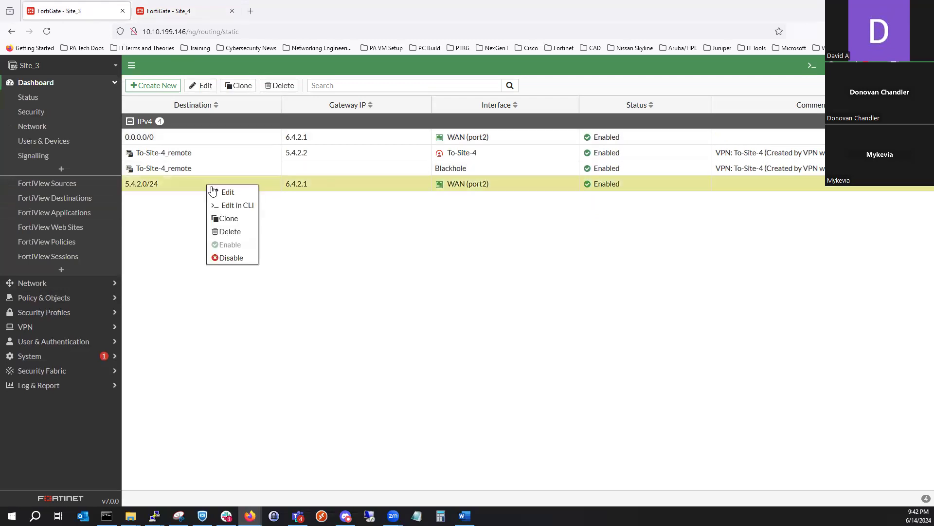
click(231, 258)
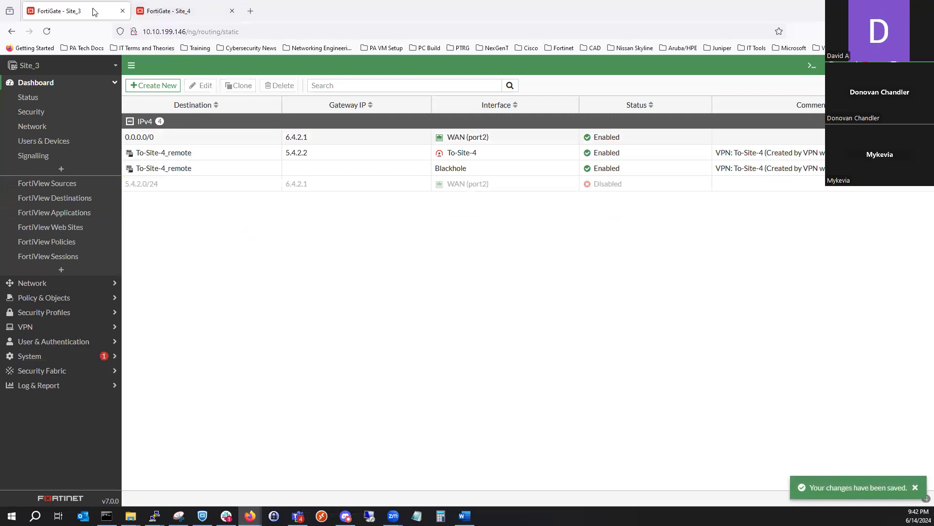
- Bring down phase 2 of the To-Site-4 tunnel in Site_3's IPsec monitor
click(84, 130)
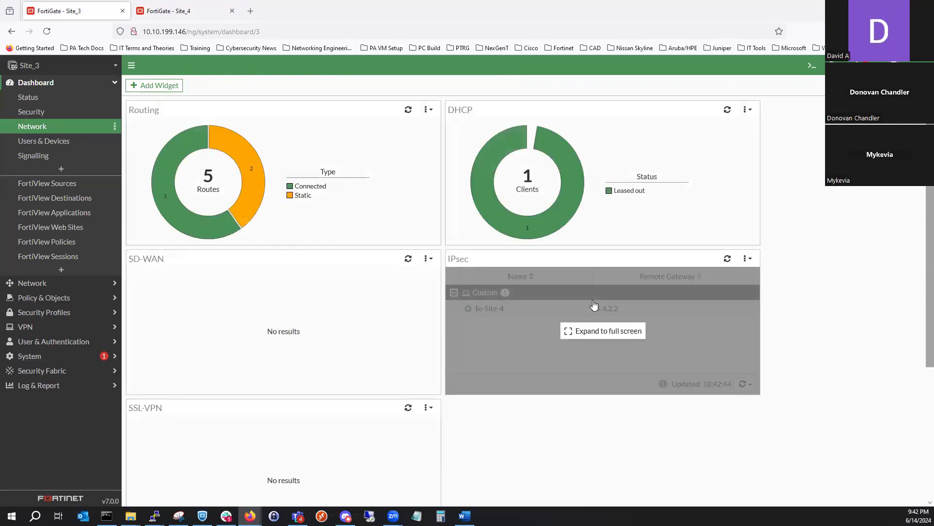
click(578, 317)
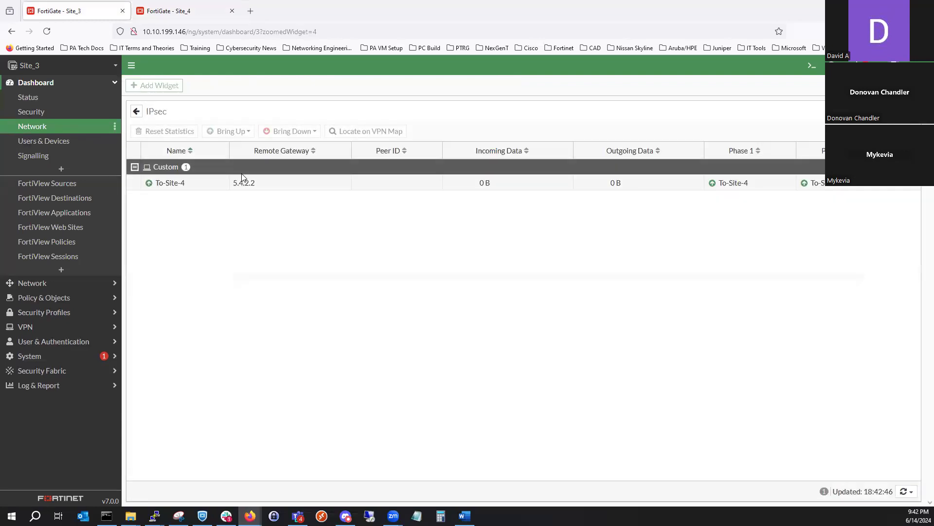
click(235, 189)
click(292, 131)
click(304, 158)
click(791, 141)
- Try to bring phase 2 of the To-Site-4 tunnel back up, and reload the page
click(277, 183)
click(240, 138)
click(249, 158)
right_click(47, 32)
click(56, 26)
click(50, 32)
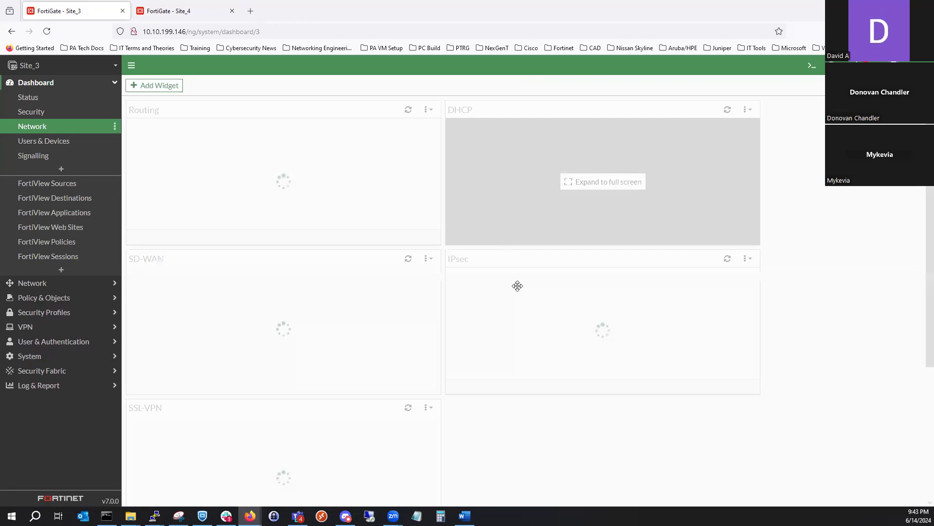
- Reopen Site_3's full-screen IPsec monitor and try again to bring up the To-Site-4 tunnel's phase 2
click(516, 281)
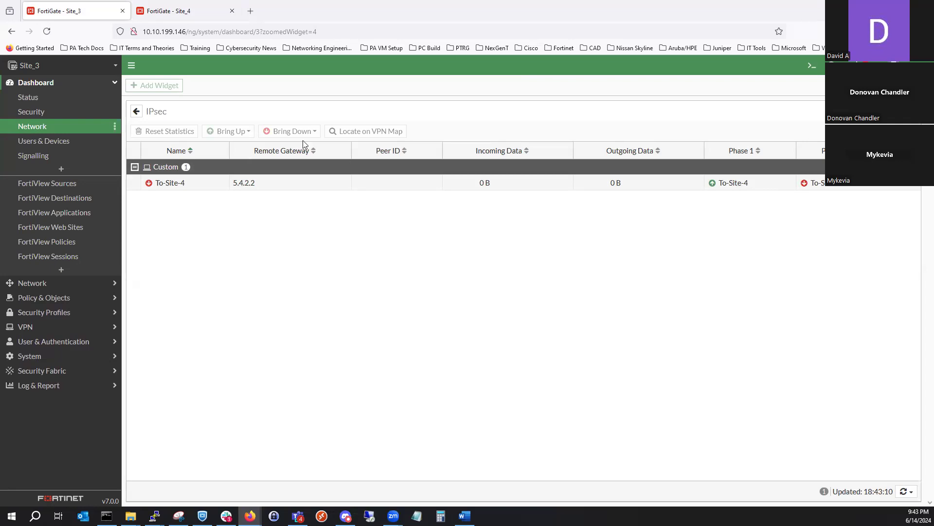
click(249, 183)
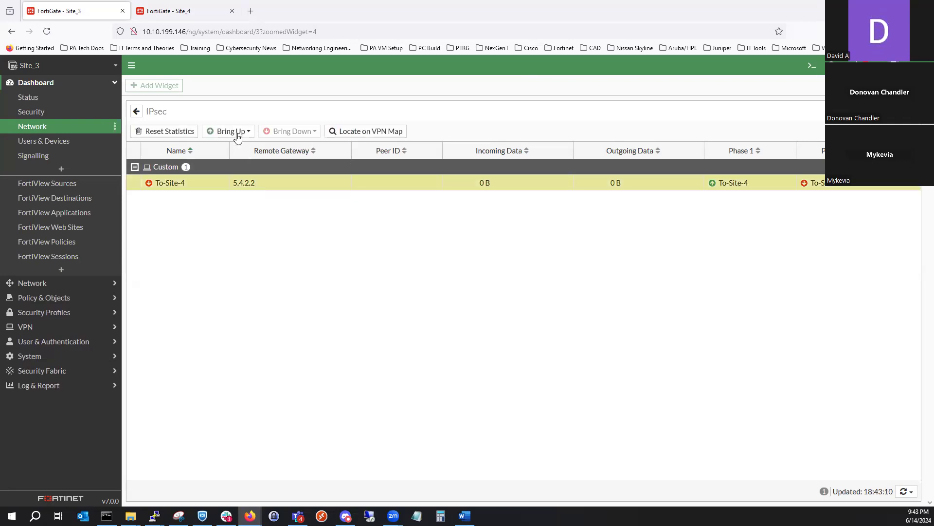
click(233, 130)
click(258, 158)
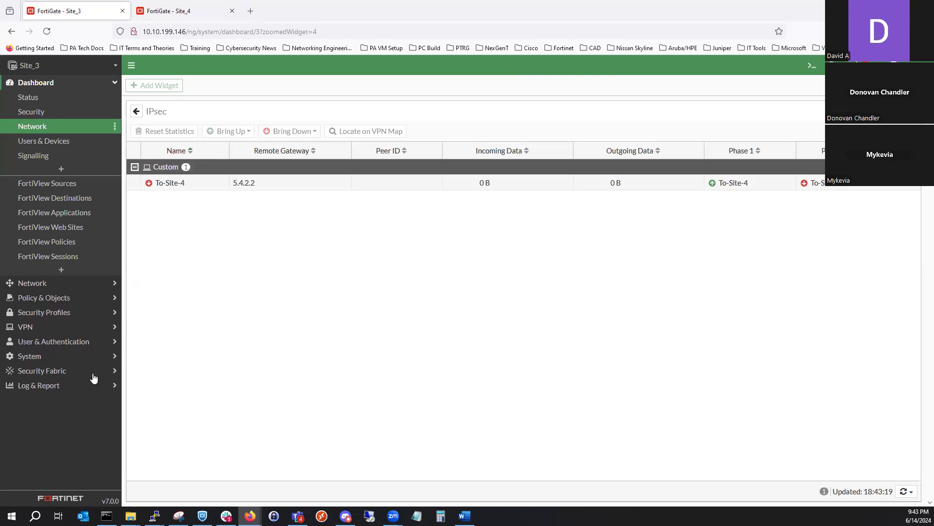
- Examine Site_3's VPN event log, opening the details of the recent phase2-down and phase 2 negotiate entries
click(82, 385)
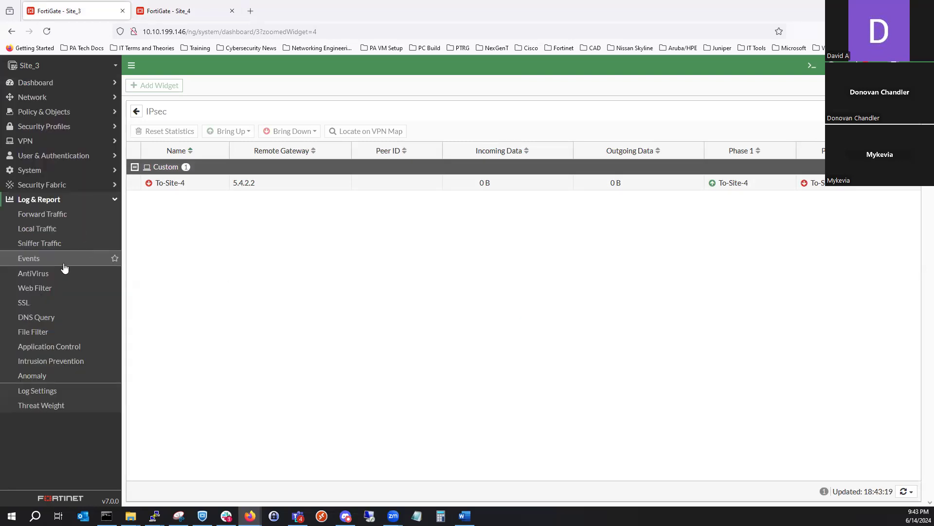
click(64, 265)
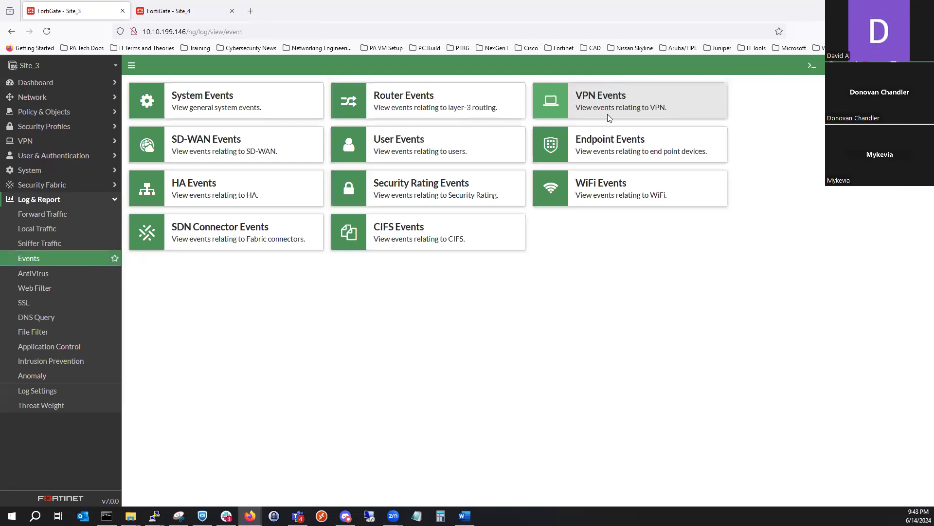
click(610, 118)
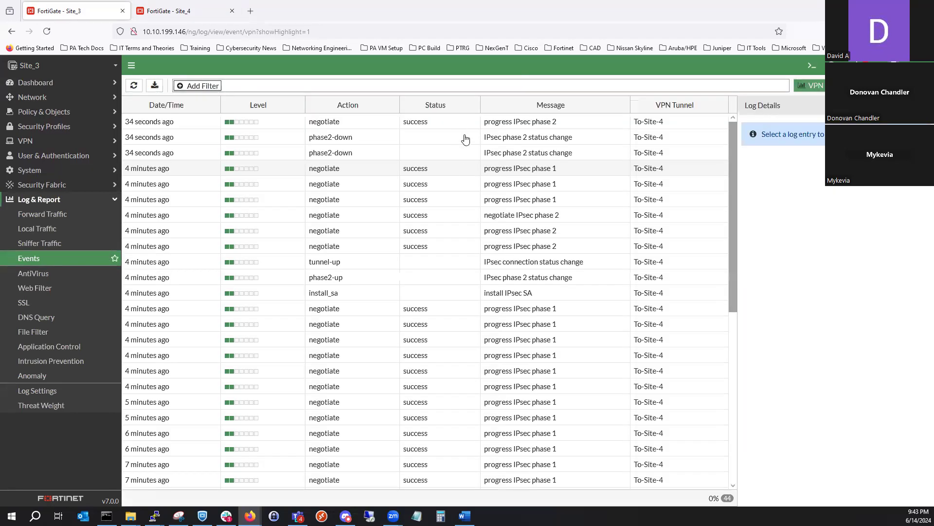
click(466, 141)
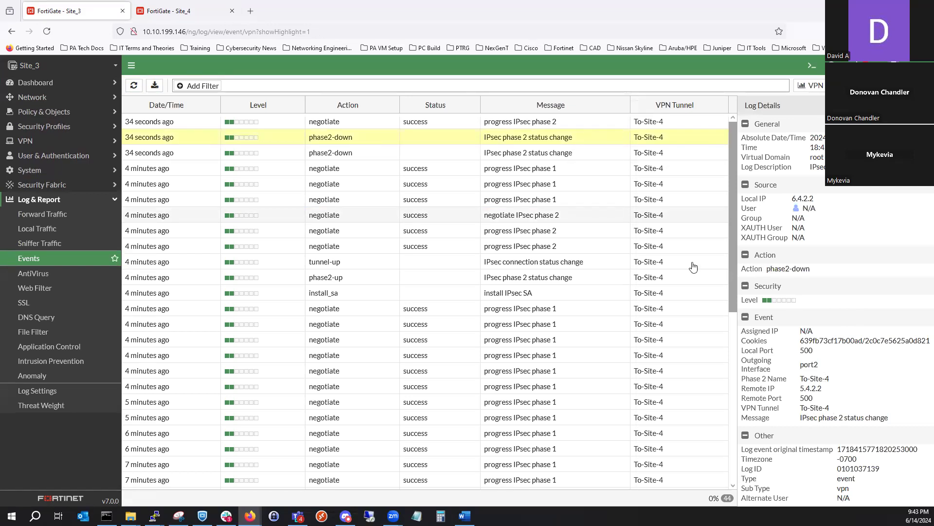
click(284, 125)
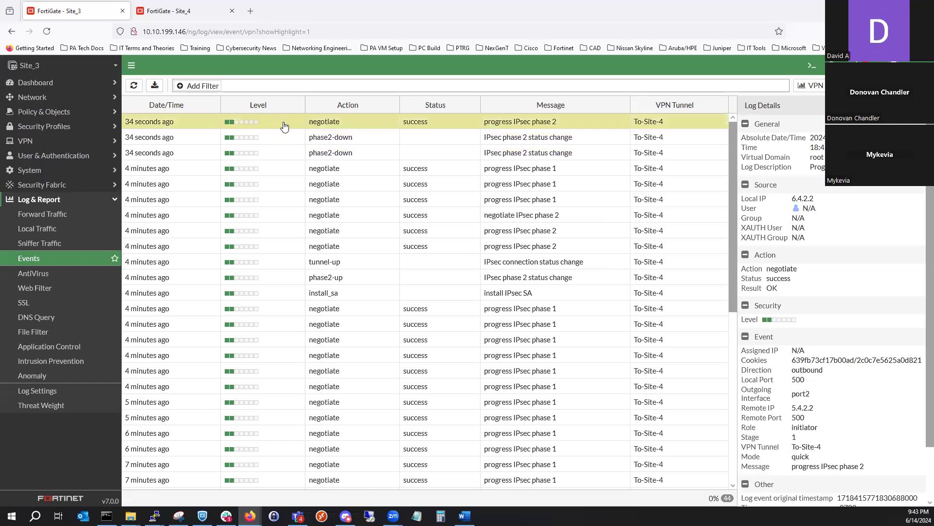
- Return to Site_3's full-screen IPsec monitor and retry bringing up phase 2 of the To-Site-4 tunnel
click(35, 84)
click(66, 132)
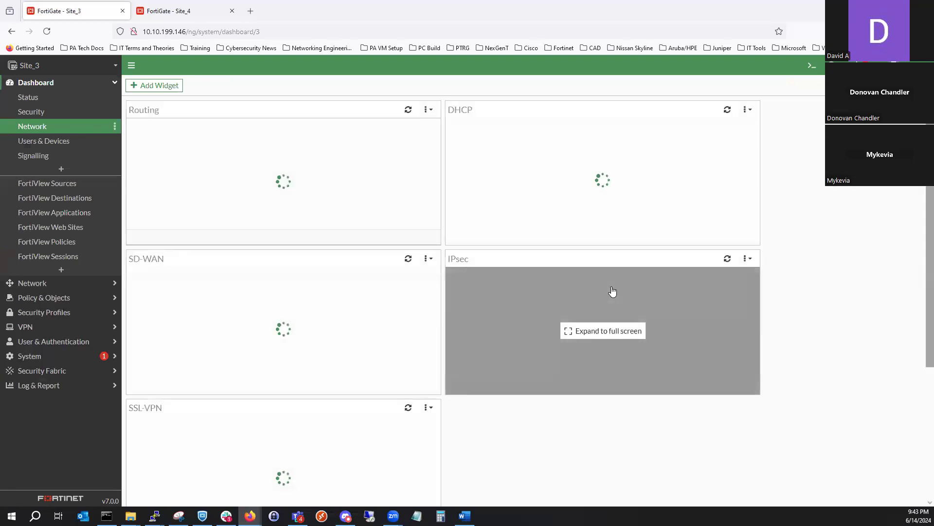
click(611, 291)
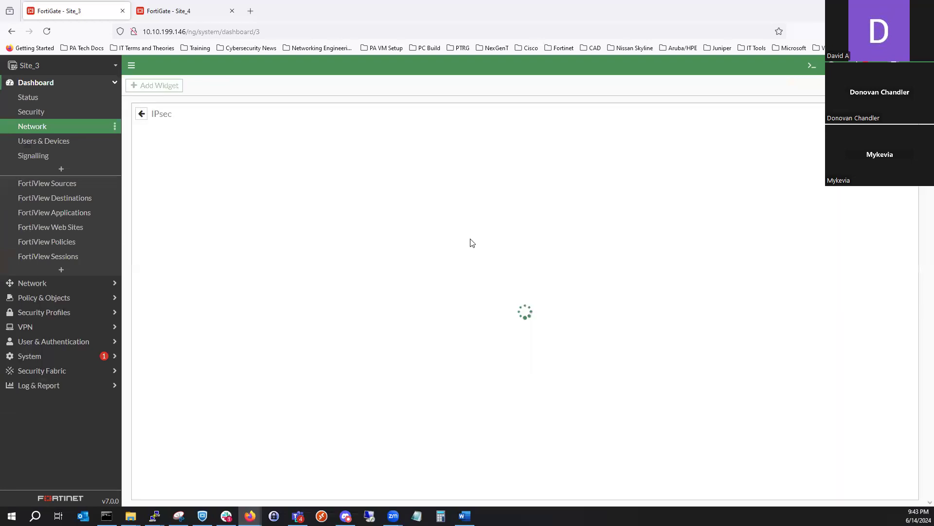
click(324, 184)
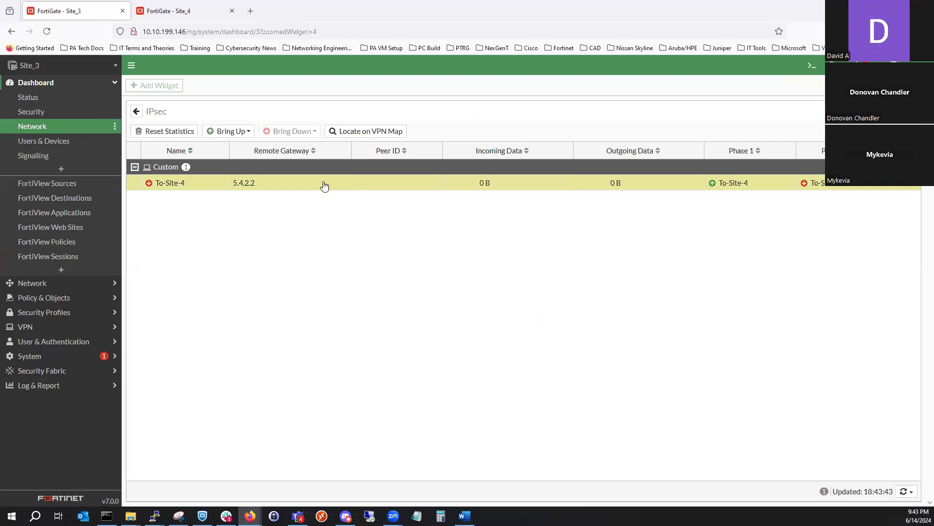
click(242, 131)
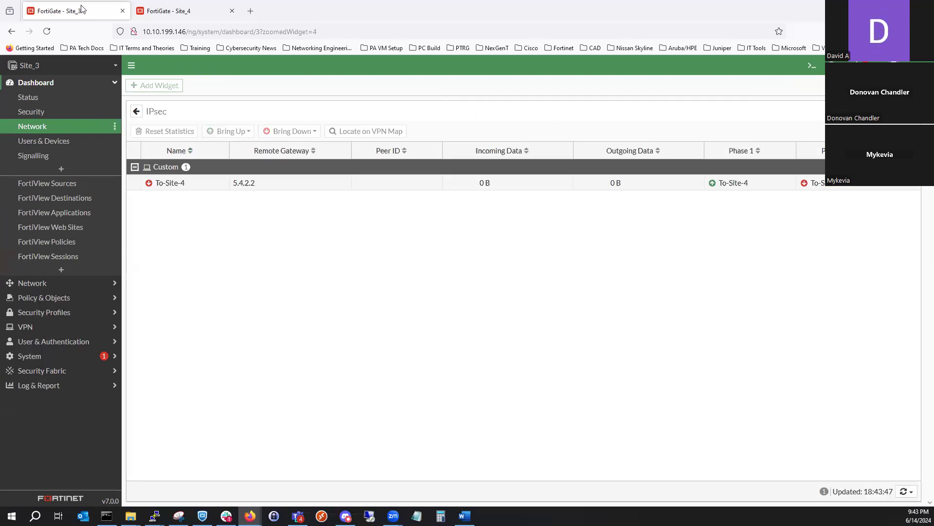
- Bring down all phase 2 selectors of the To-Site3 tunnel in Site_4's IPsec monitor and confirm
click(160, 12)
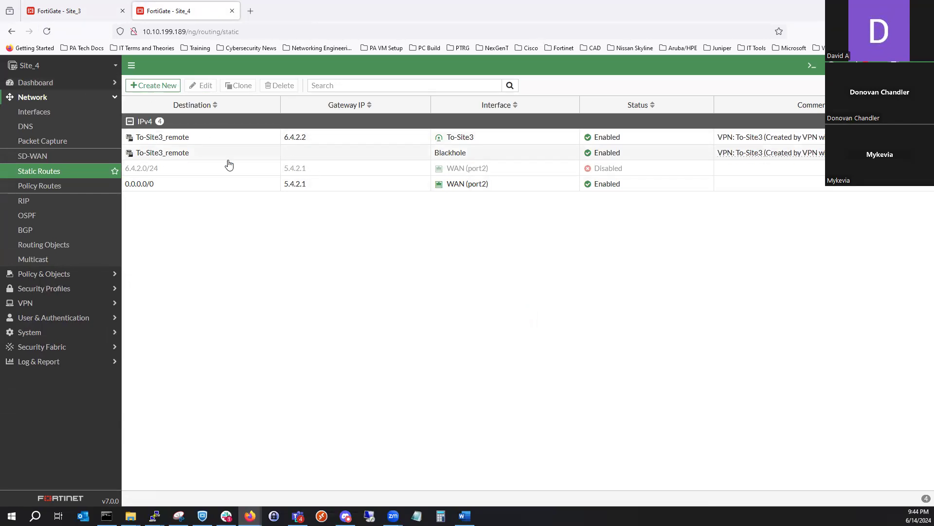
click(88, 83)
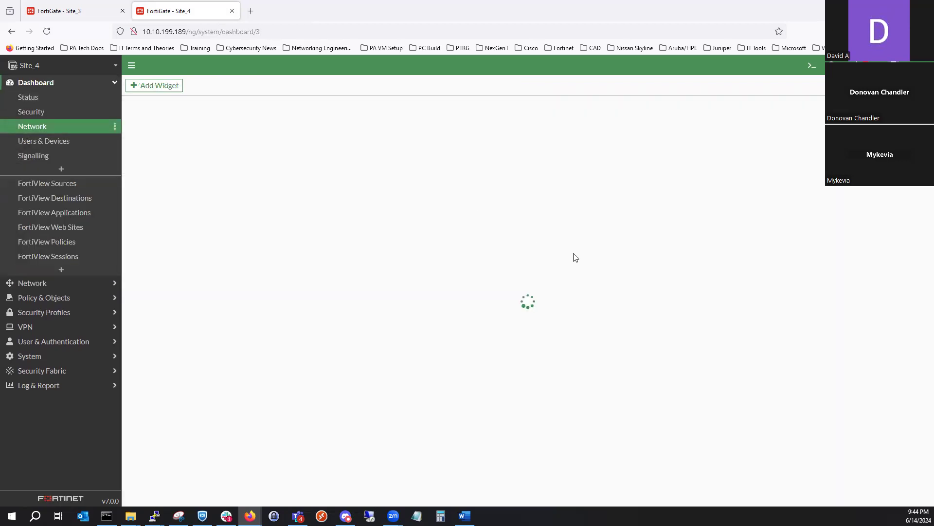
click(564, 281)
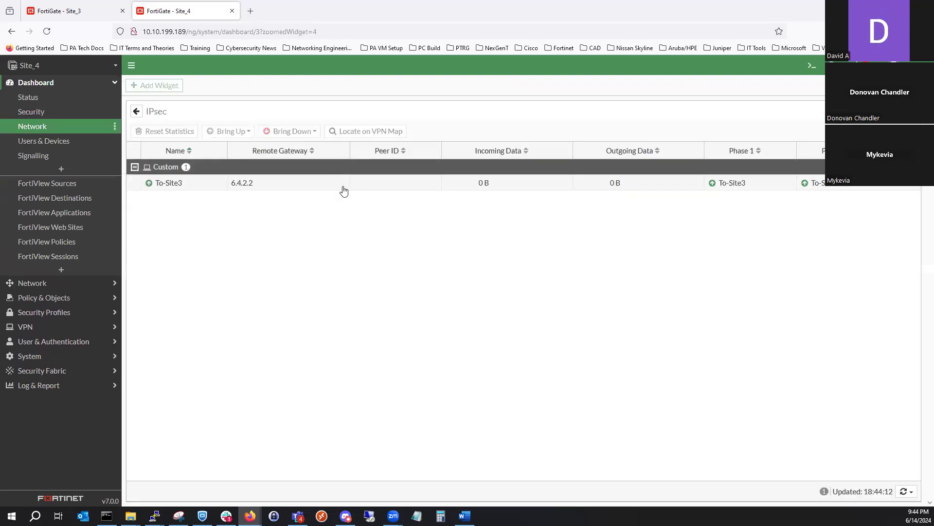
click(333, 184)
click(290, 131)
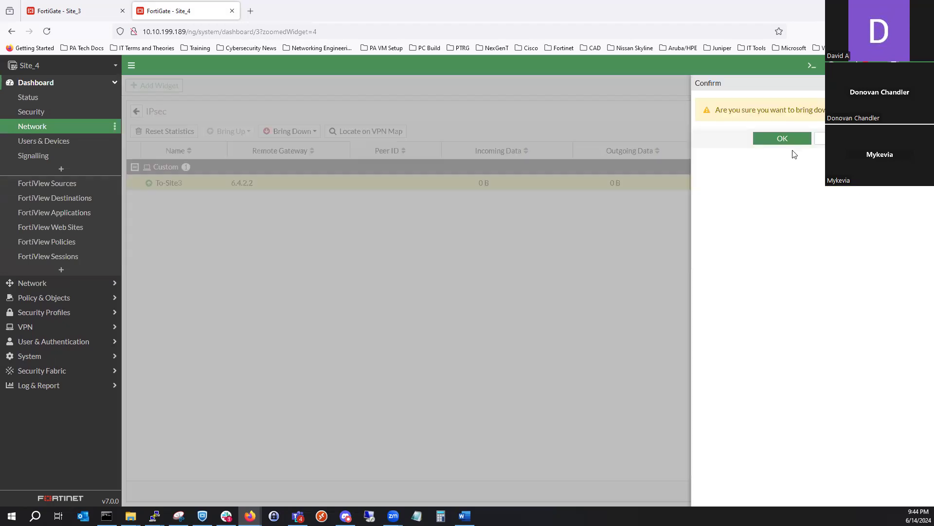
click(784, 139)
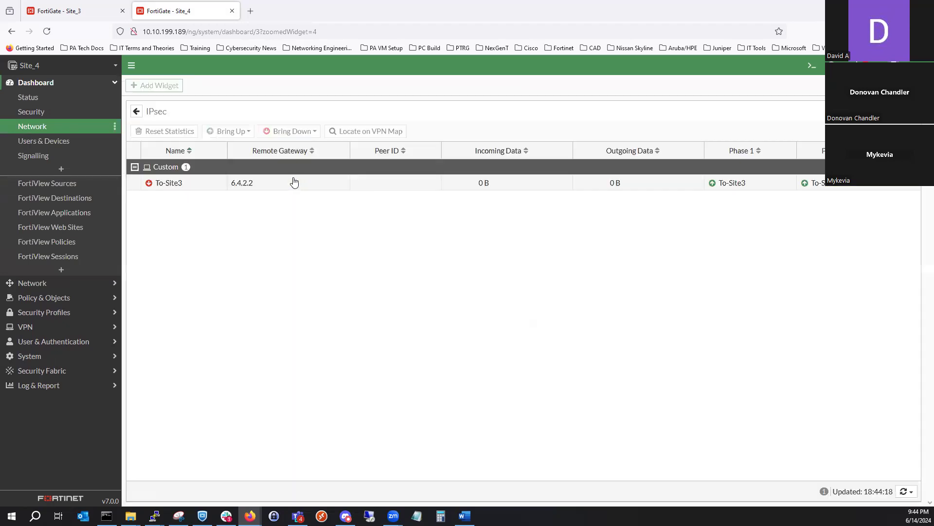
- Try to bring the To-Site3 tunnel back up from Site_4, and recheck the tunnel in Site_3's reloaded IPsec monitor
click(279, 186)
click(232, 132)
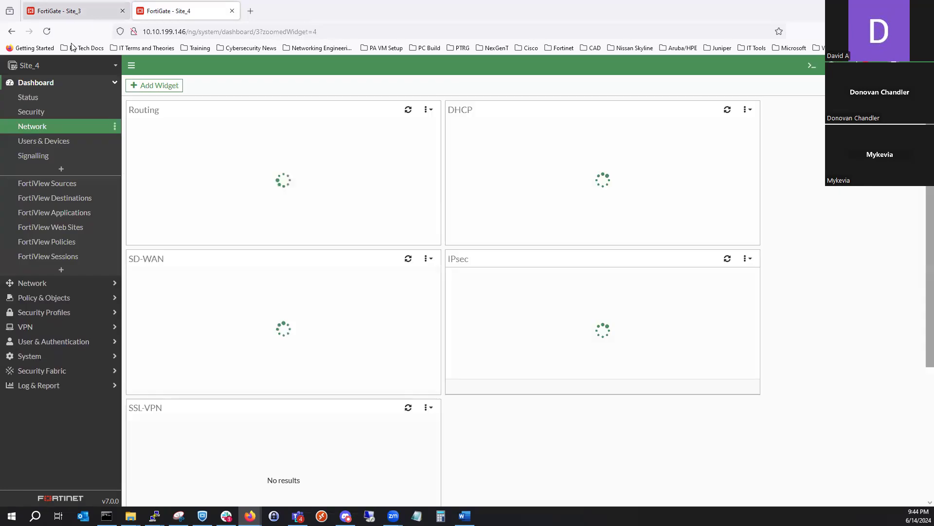
click(72, 12)
click(48, 34)
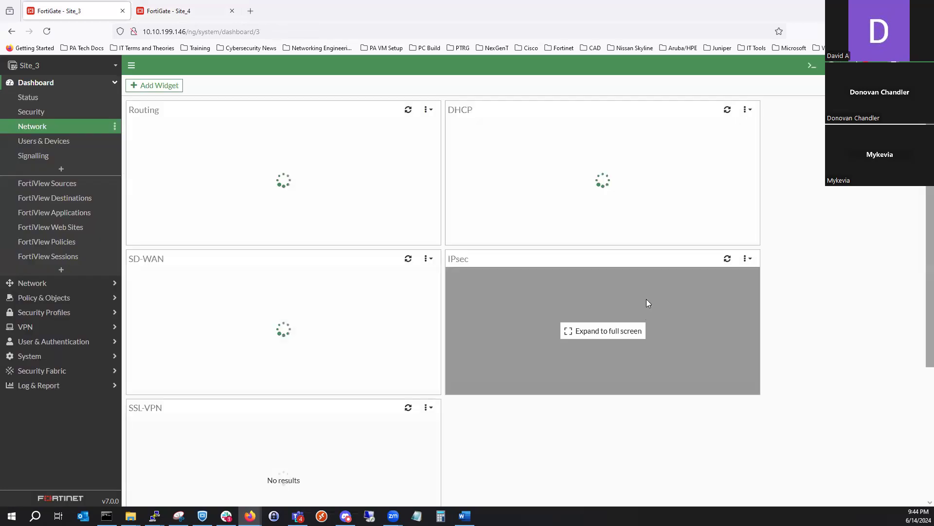
click(646, 299)
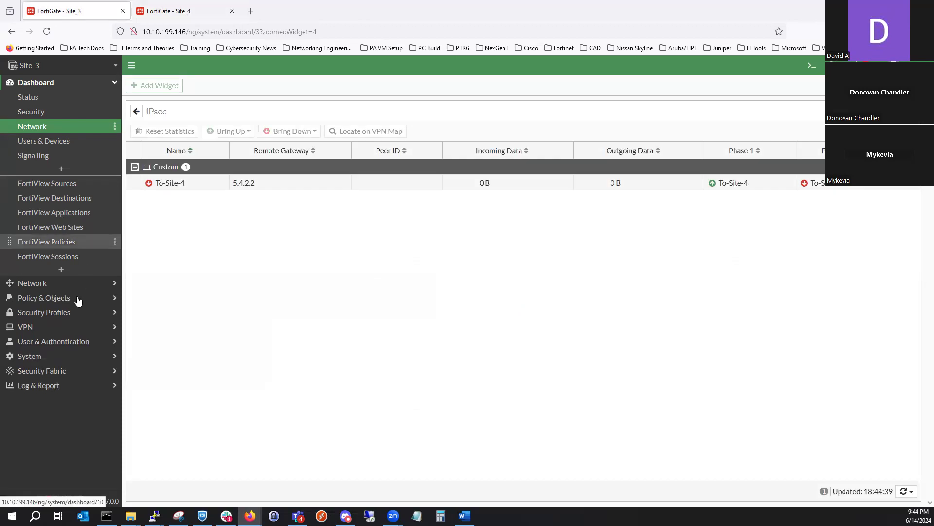
- Enable Site_3's static route to 5.4.2.0/24 through WAN (port2)
scroll(61, 175, down, 3)
click(61, 171)
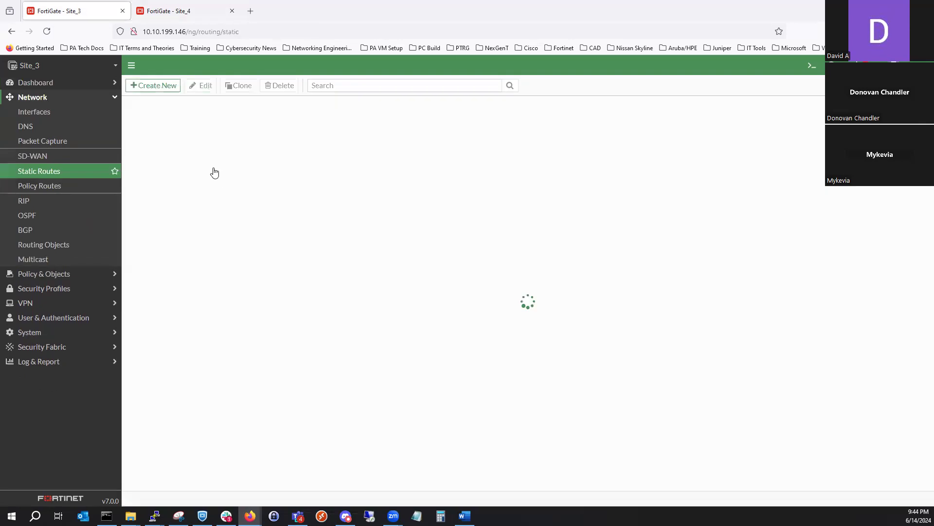
right_click(212, 184)
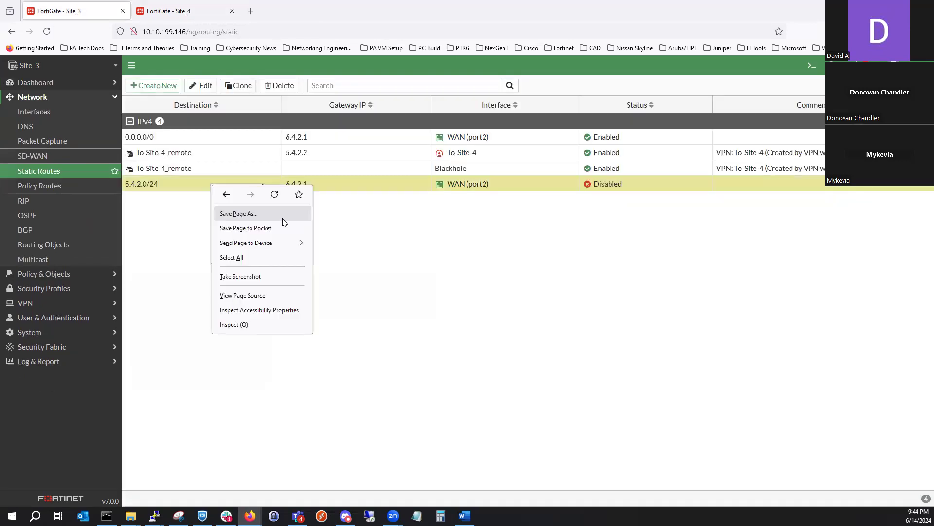
click(392, 208)
right_click(243, 191)
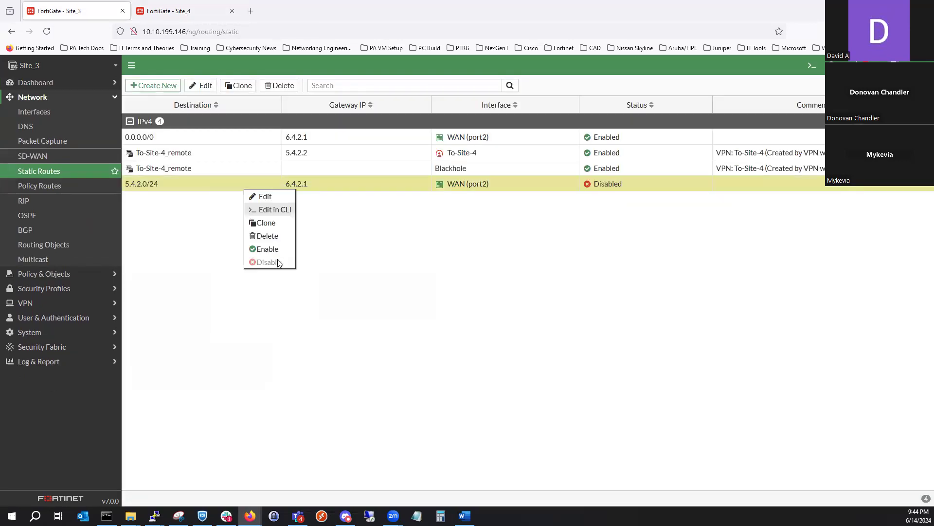
- Enable Site_4's static route to 6.4.2.0/24 through WAN (port2)
key(ctrl+Tab)
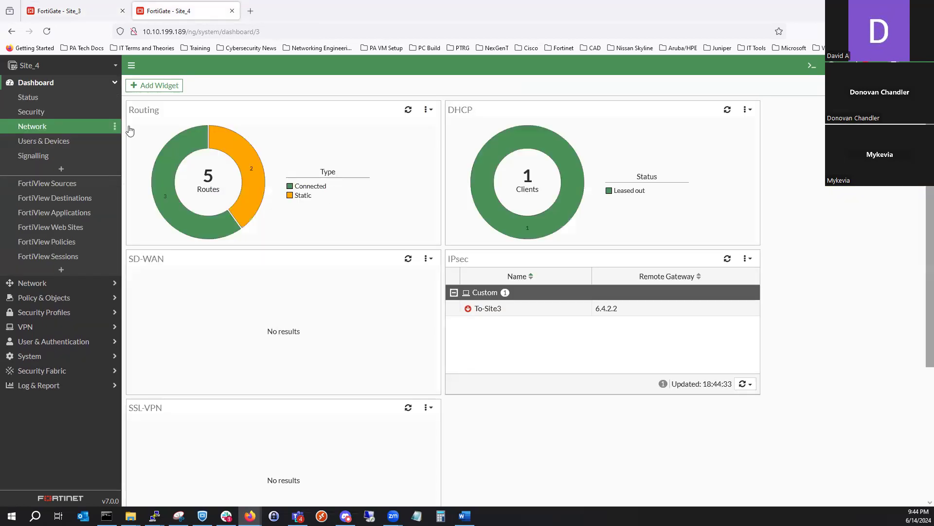
click(77, 286)
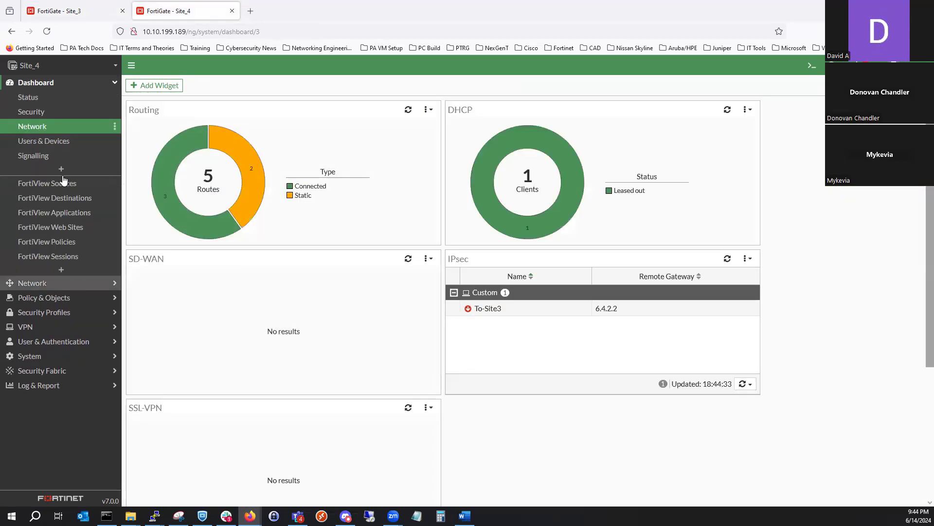
click(62, 175)
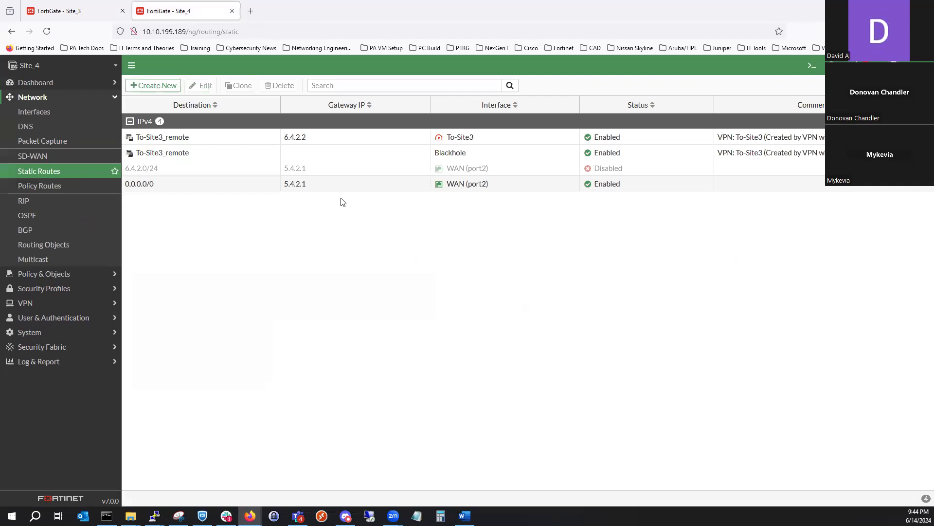
right_click(325, 170)
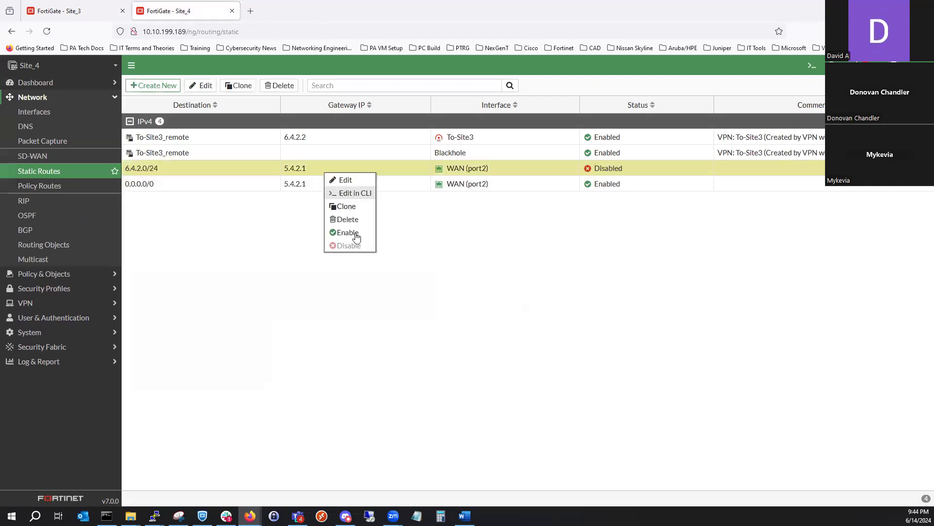
click(352, 233)
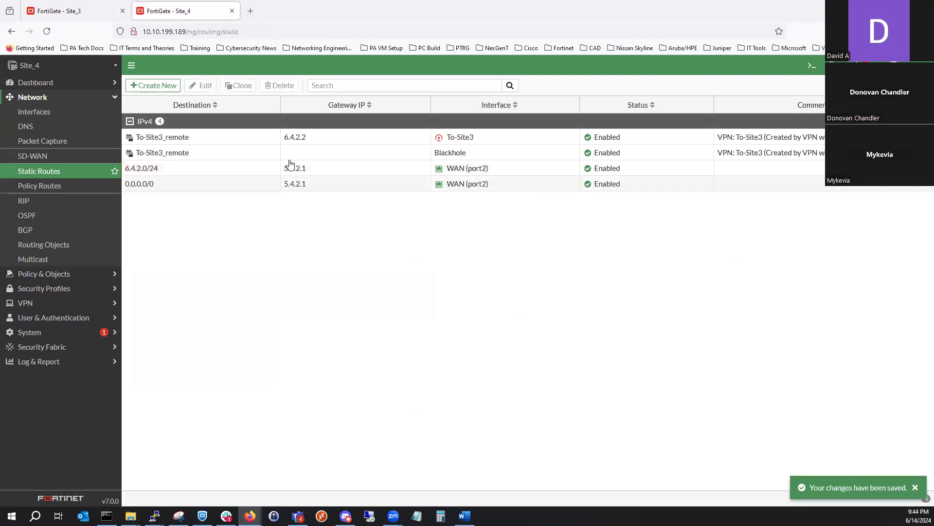
- Reopen Site_4's full-screen IPsec monitor and bring down all phase 2 selectors of To-Site3 again
click(81, 82)
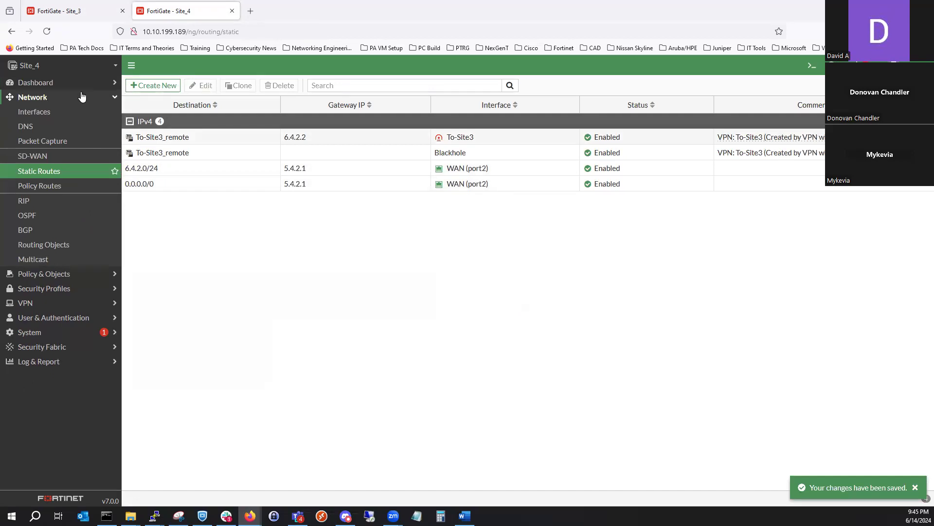
click(65, 128)
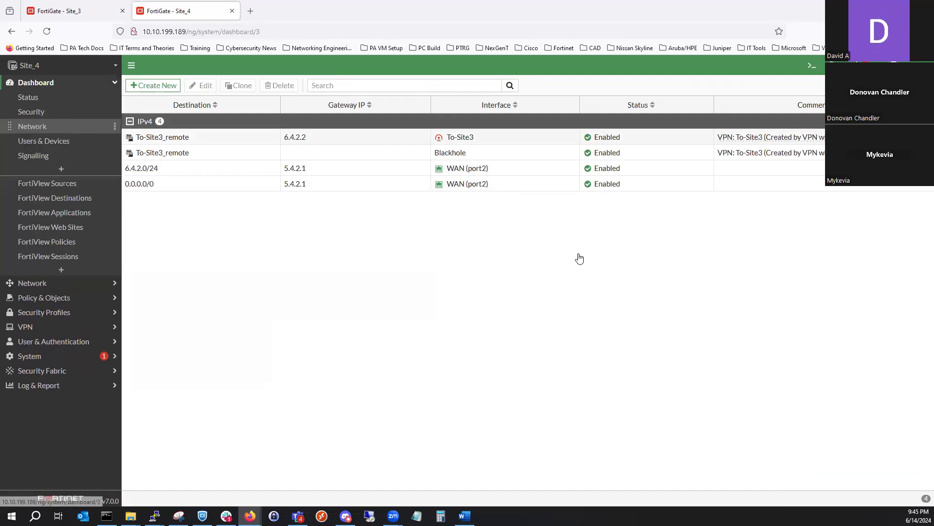
click(559, 287)
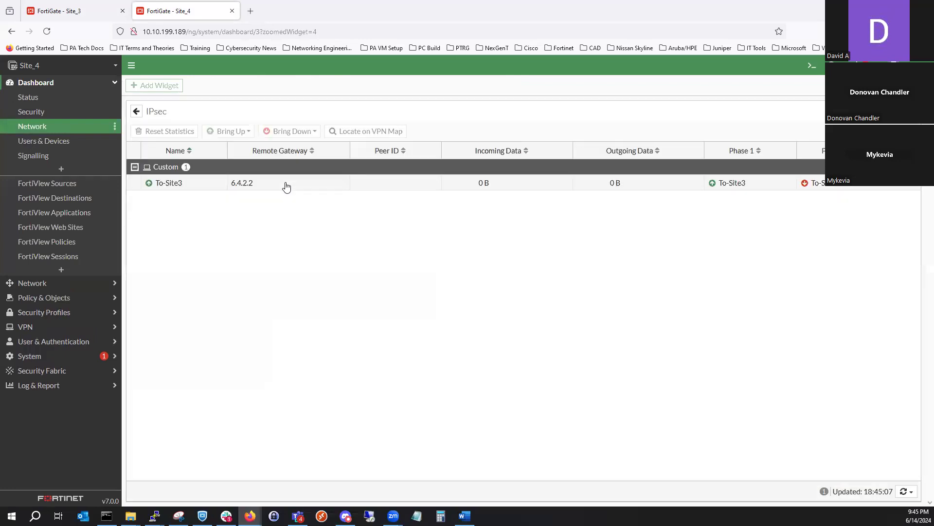
click(243, 183)
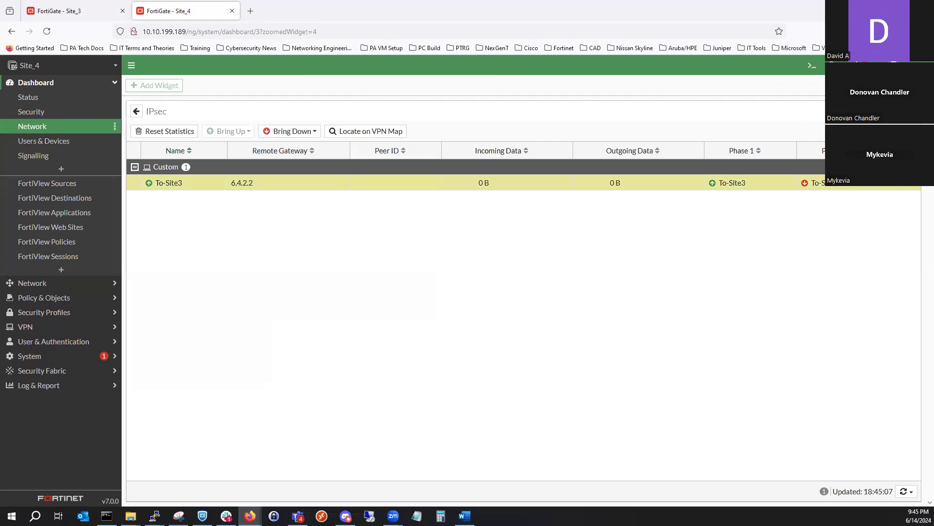
click(325, 184)
click(290, 131)
click(285, 159)
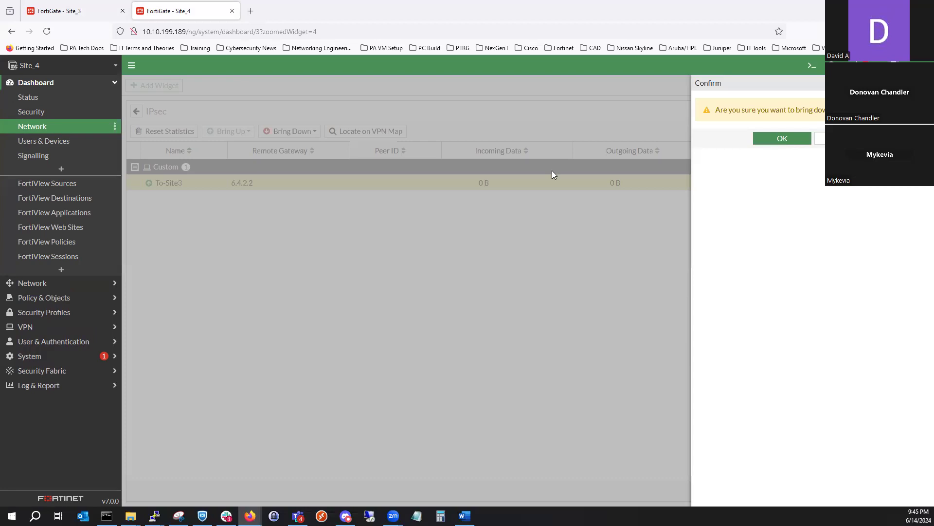
key(Return)
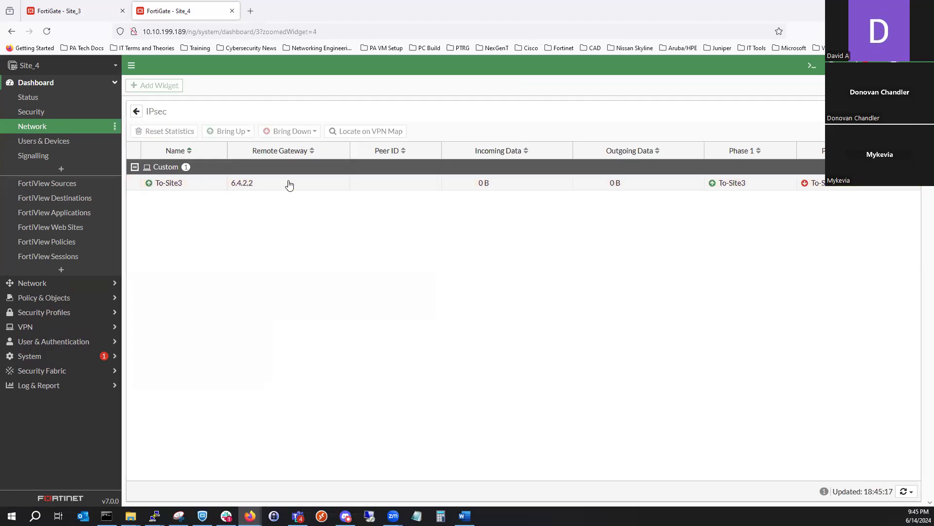
click(289, 184)
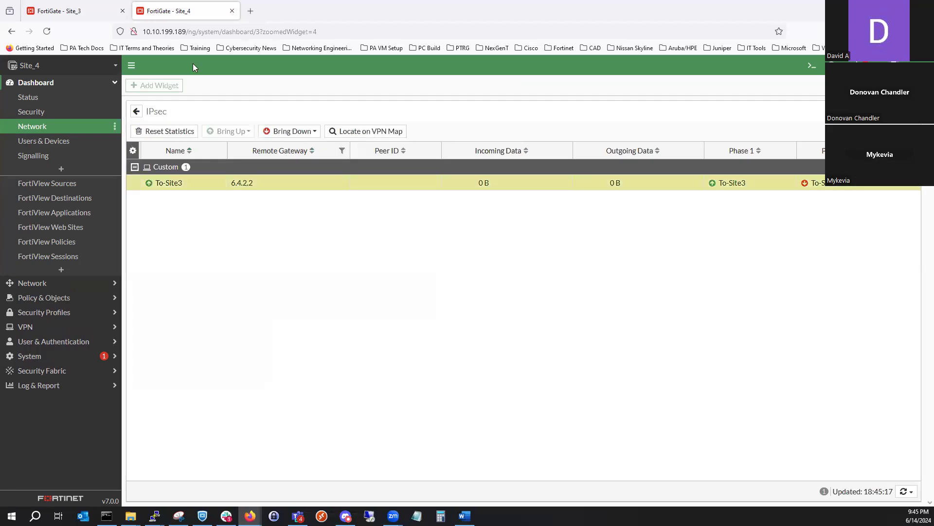
- Check Site_3's static routes and the To-Site-4 tunnel's phase 1 and phase 2 status in its full-screen IPsec monitor
click(99, 17)
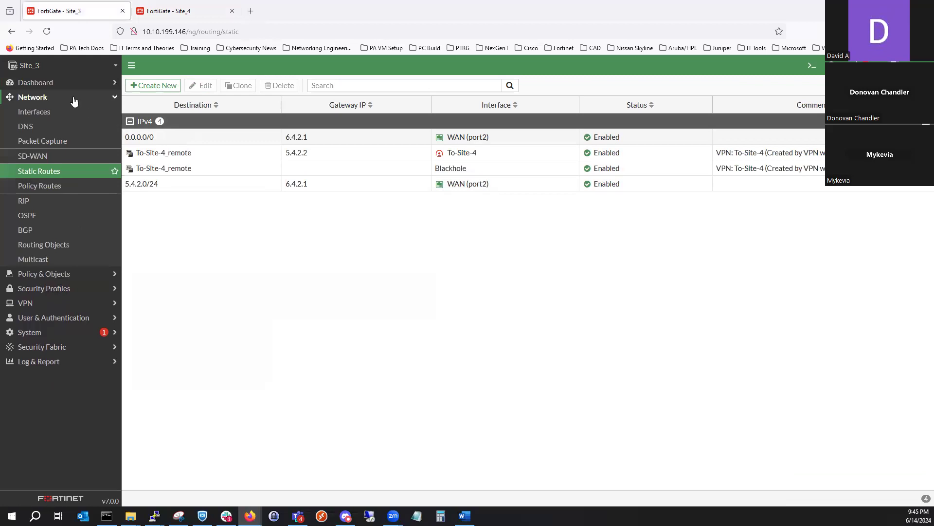
click(61, 174)
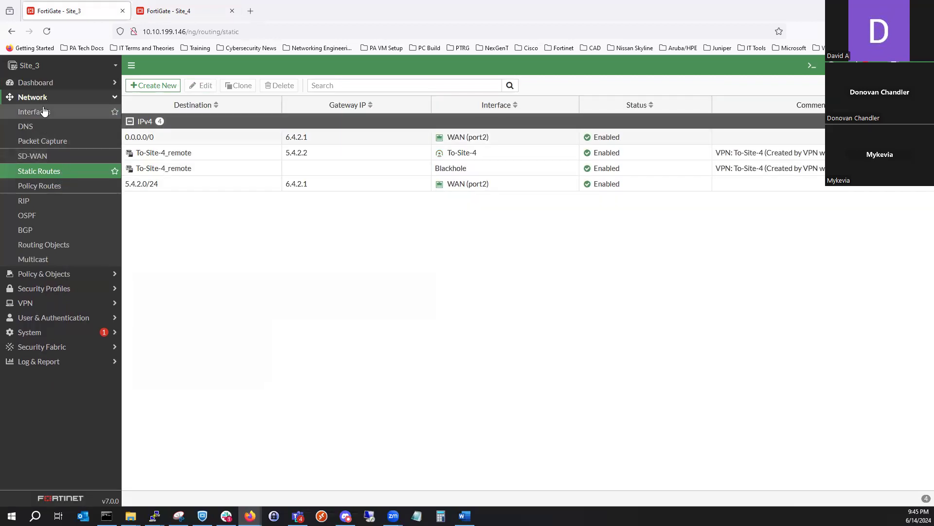
click(54, 84)
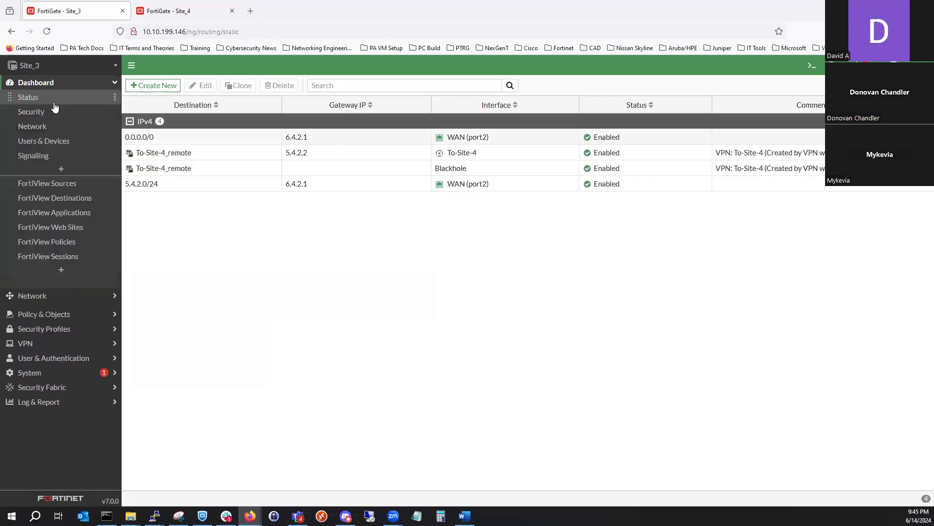
click(58, 129)
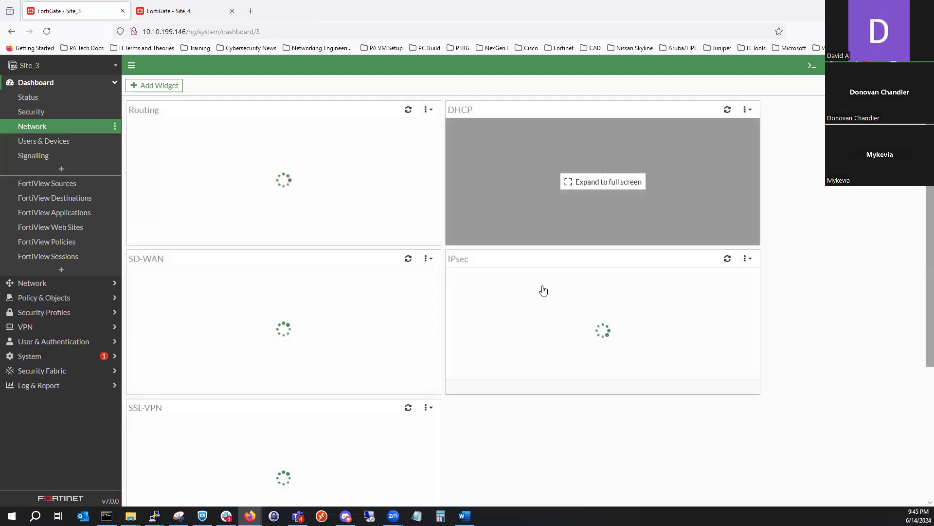
click(543, 288)
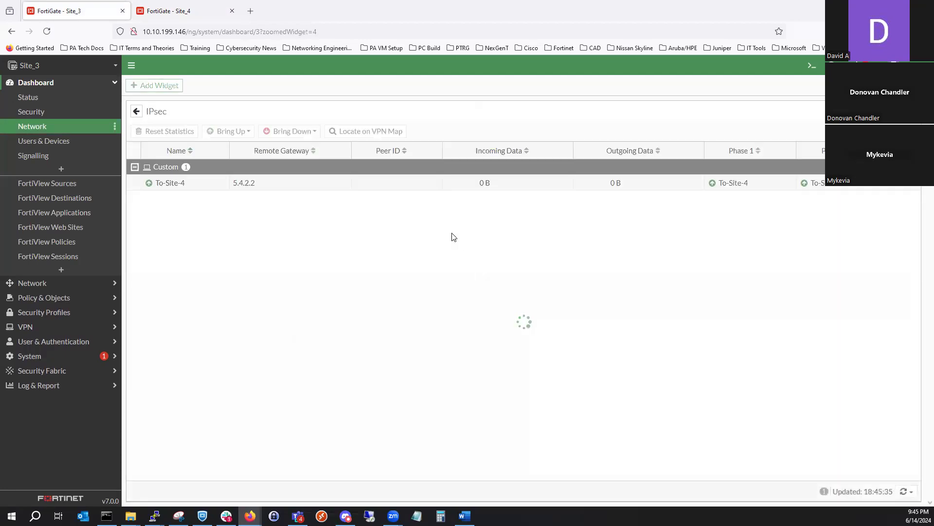
click(336, 188)
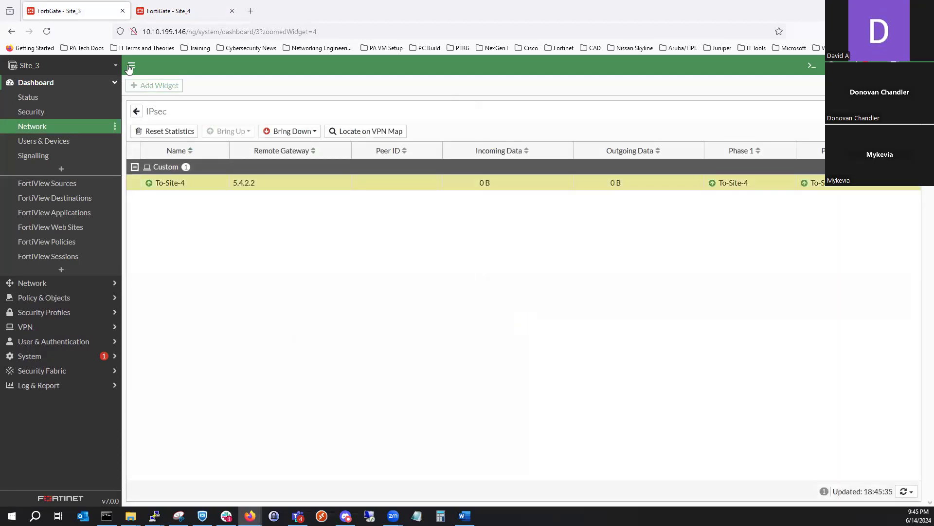
- Reload Site_4's network dashboard and check To-Site3's phase 1 and phase 2 status in the full-screen IPsec monitor
click(149, 13)
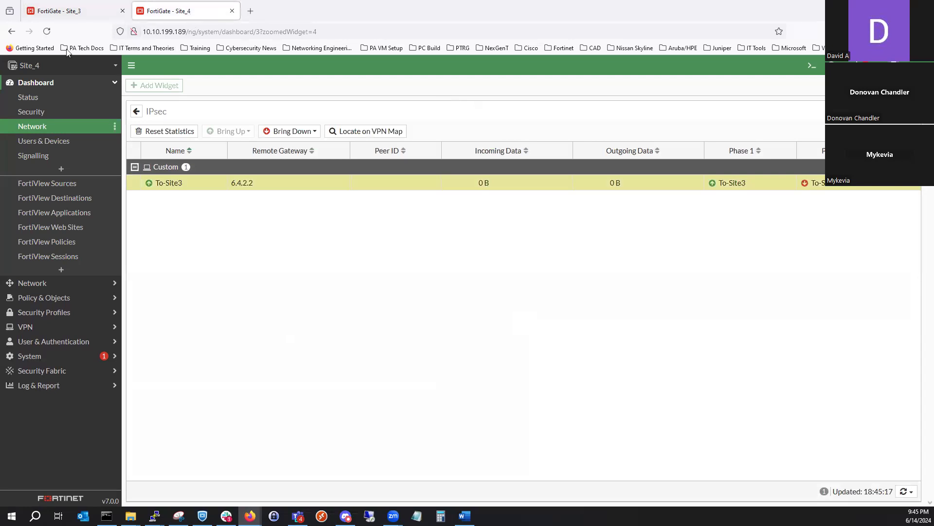
click(47, 31)
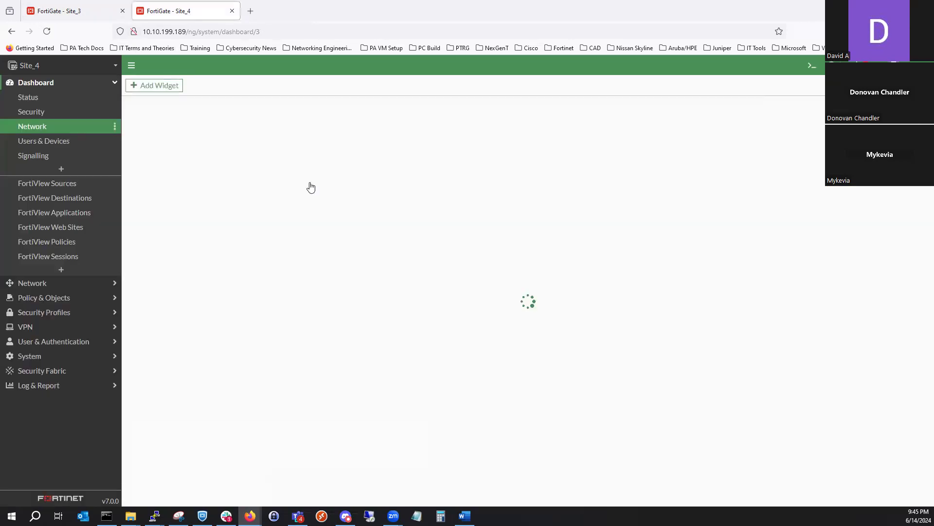
click(496, 273)
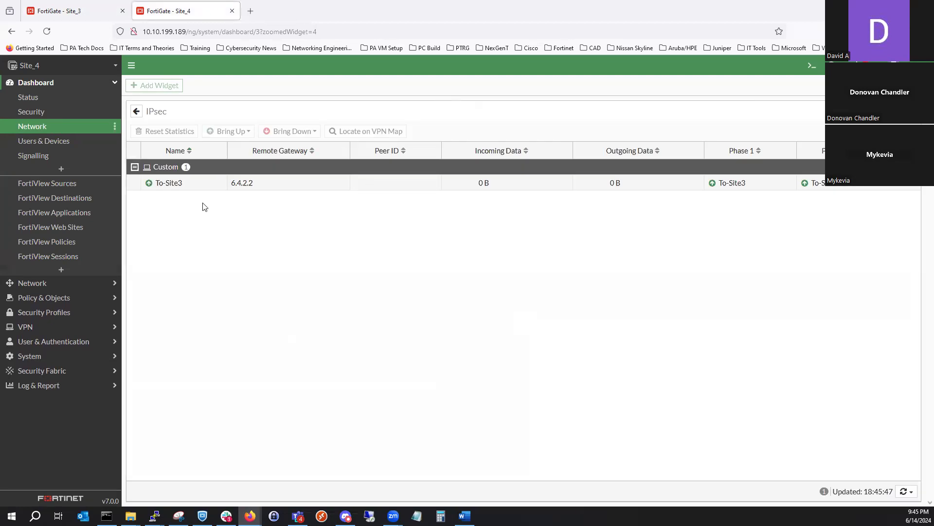
- Open Site_3's To-Site-4 IPsec tunnel for editing and expand its Network settings to examine the gateway and interface
click(81, 18)
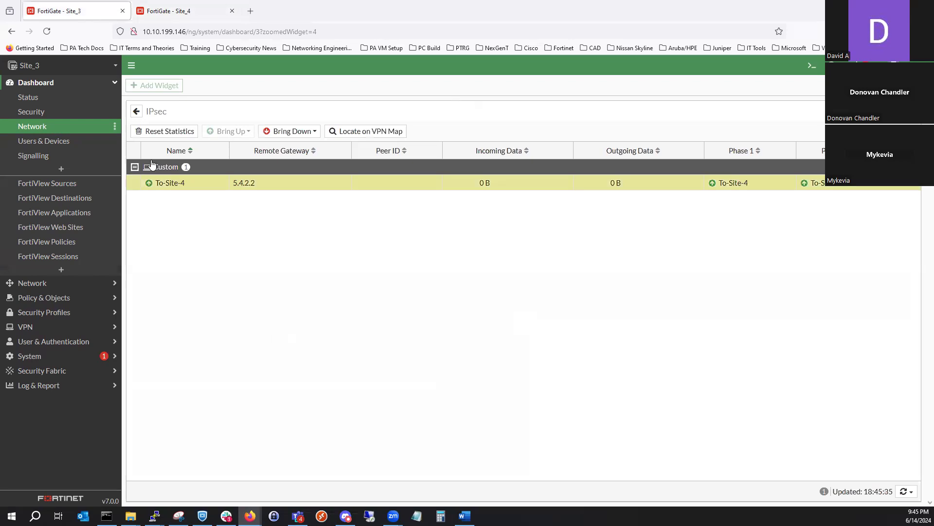
click(113, 301)
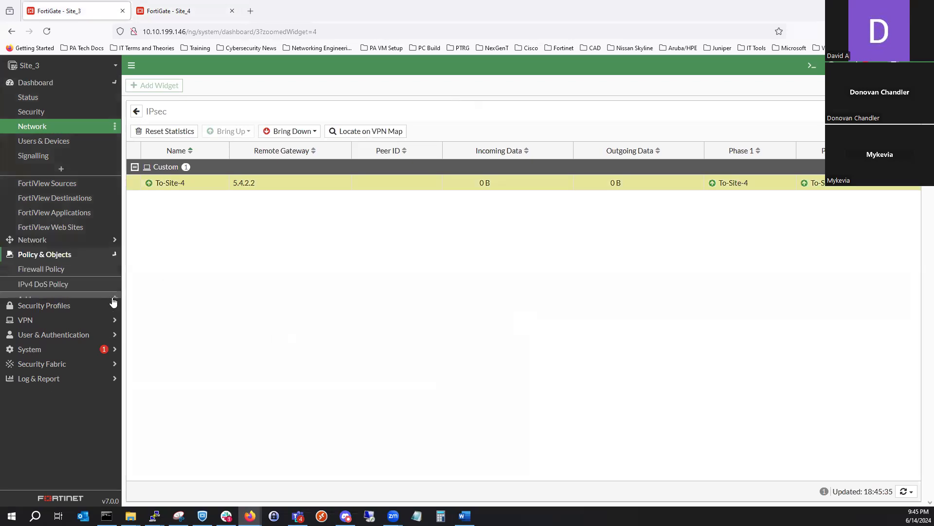
click(89, 303)
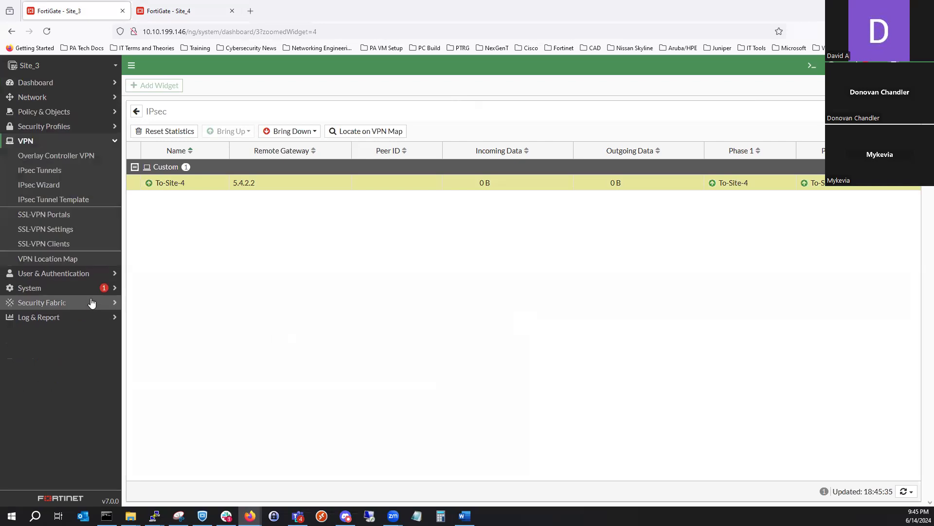
click(60, 229)
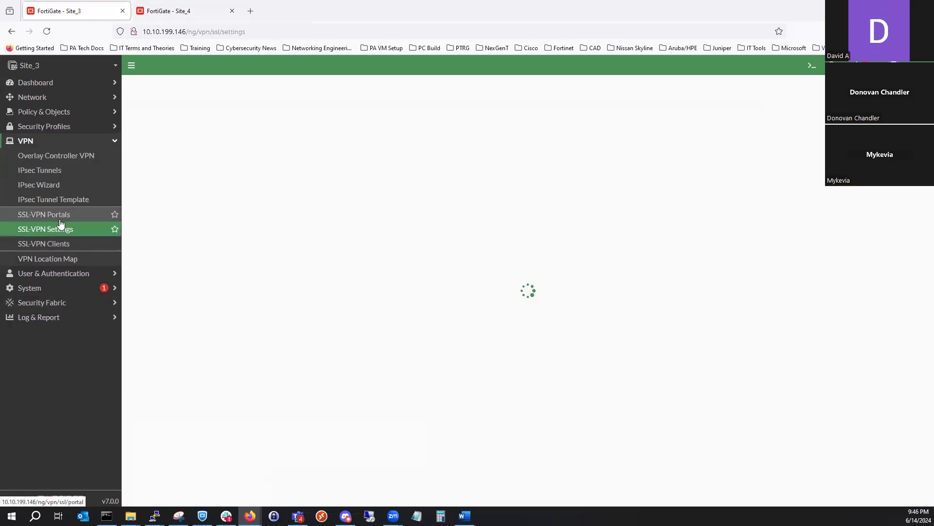
click(70, 176)
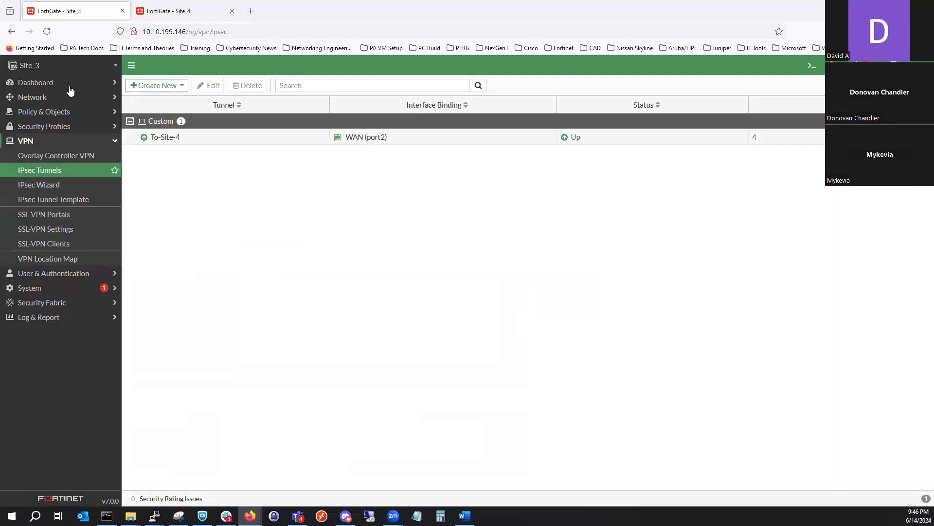
double_click(261, 140)
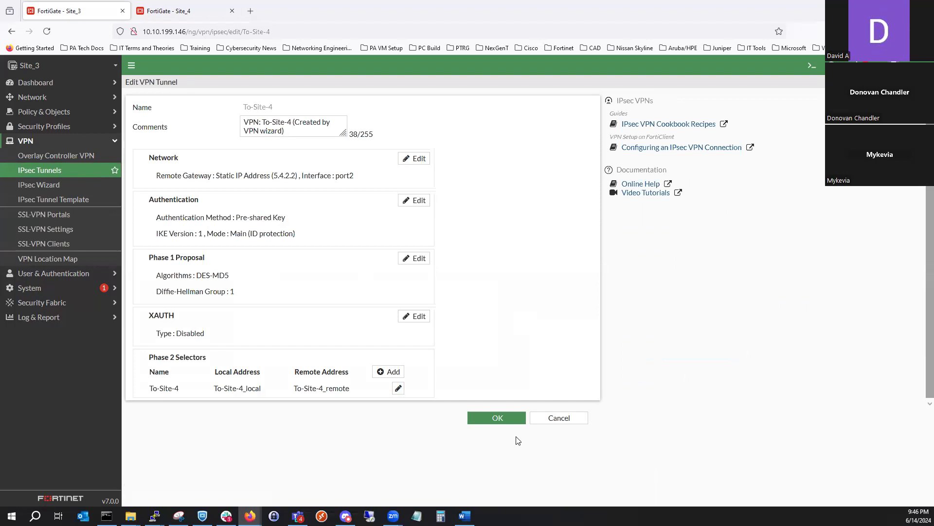
click(414, 159)
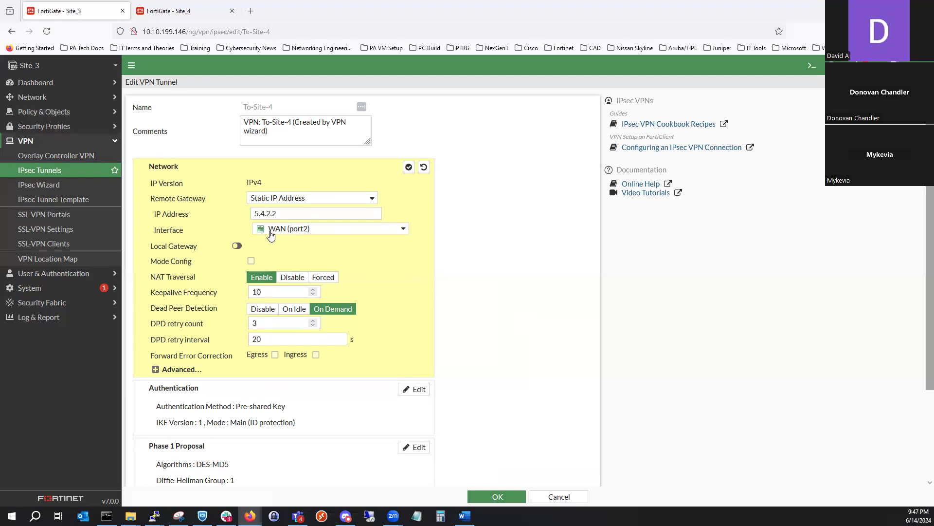
- Expand WAN (port2) in Site_3's interface list to examine the tunnel interface beneath it
click(73, 98)
click(77, 112)
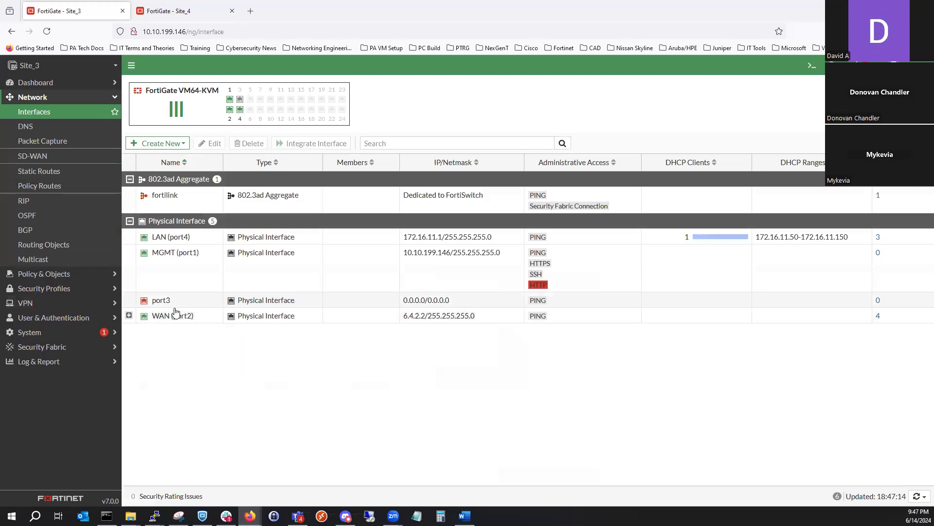
click(129, 315)
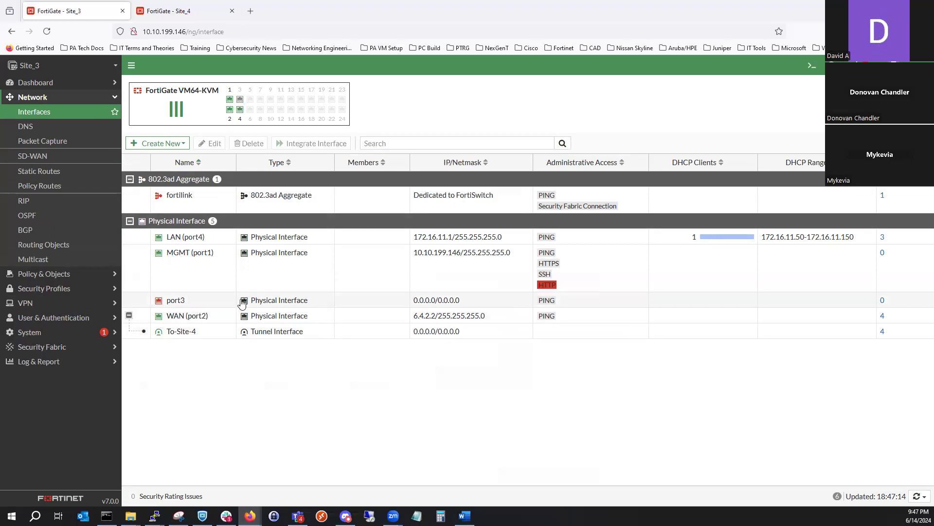
- Reopen Site_3's To-Site-4 IPsec tunnel, review its Network settings, and close that section without changes
click(83, 303)
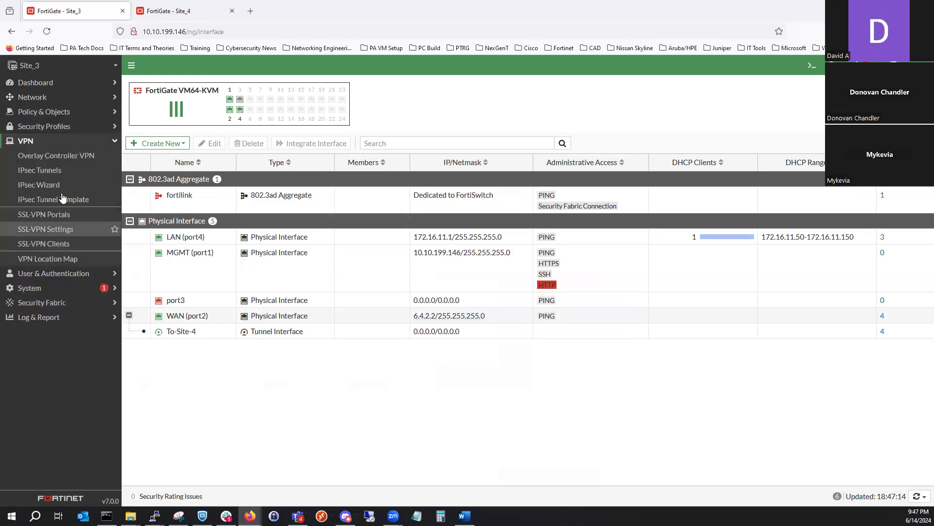
click(68, 170)
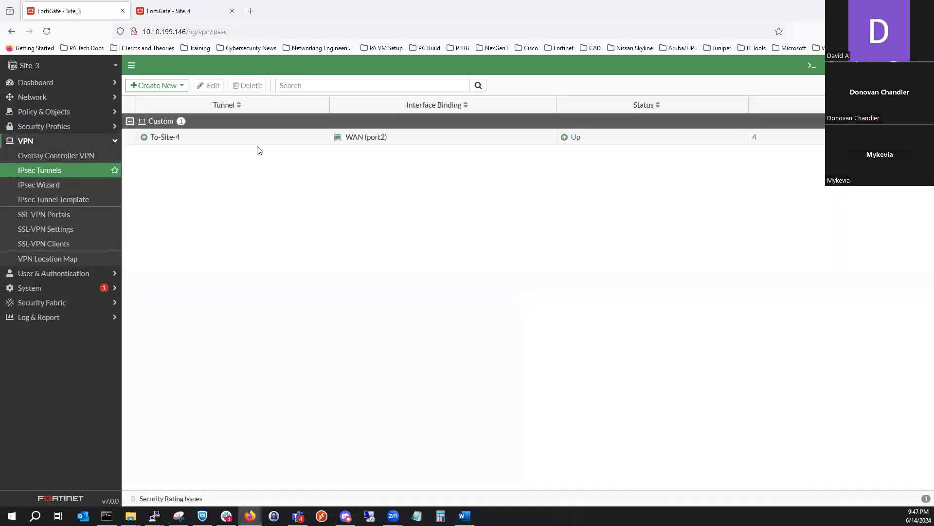
click(247, 140)
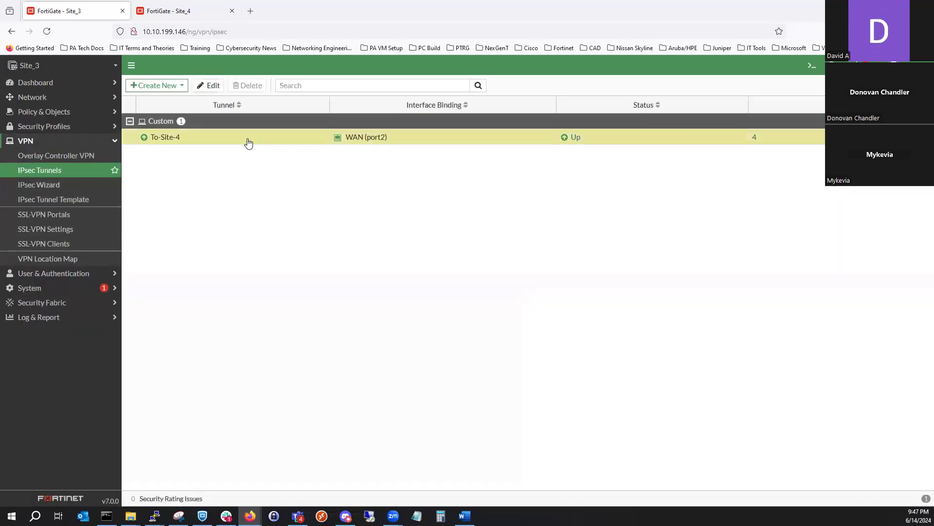
double_click(248, 143)
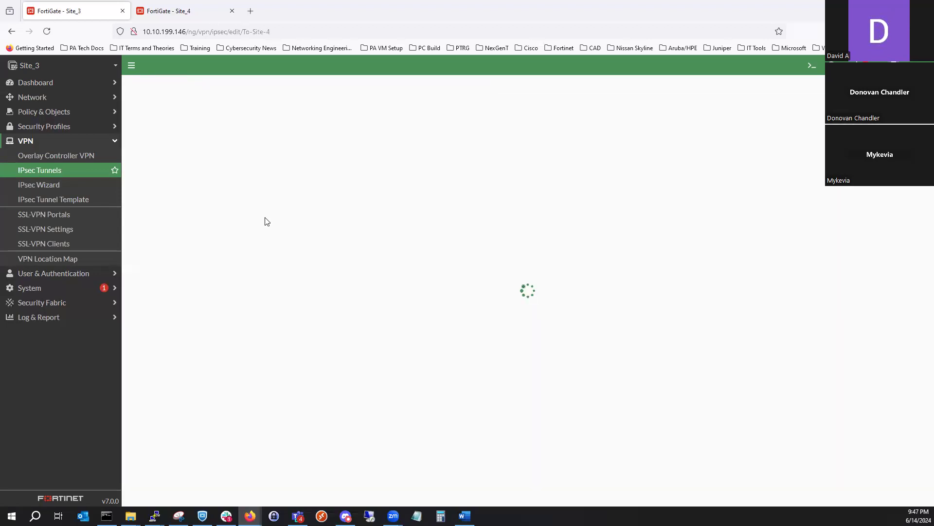
click(332, 169)
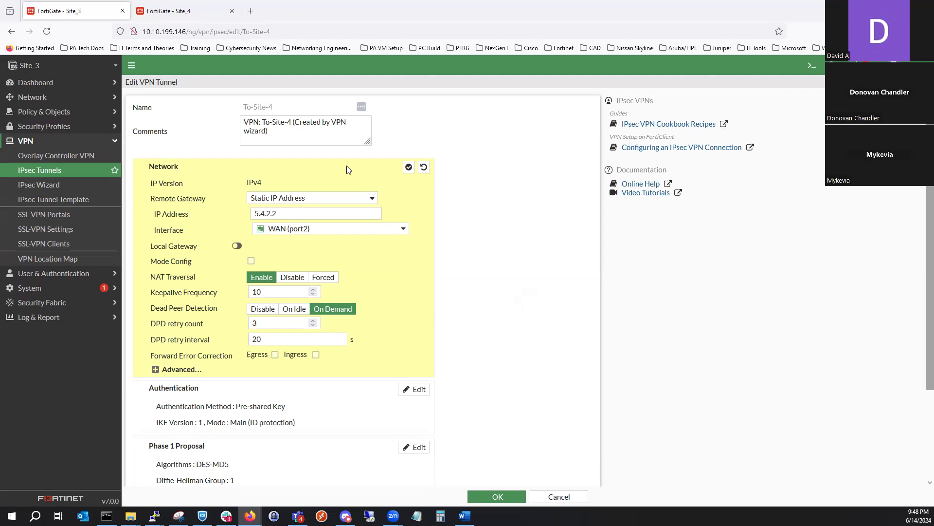
click(409, 167)
- Review the To-Site-4 tunnel's authentication method options and IKE settings, then expand its Phase 1 Proposal settings
click(357, 231)
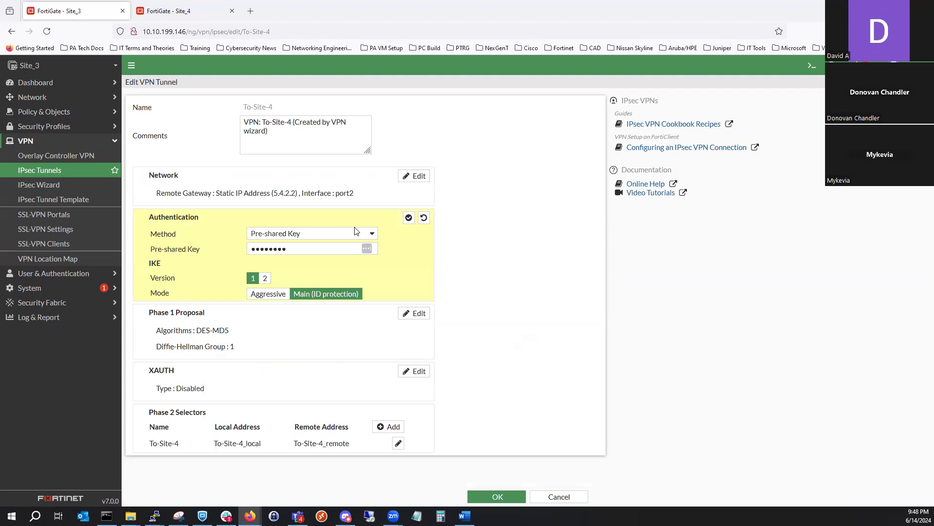
click(353, 235)
click(353, 235)
click(399, 246)
click(408, 217)
click(323, 306)
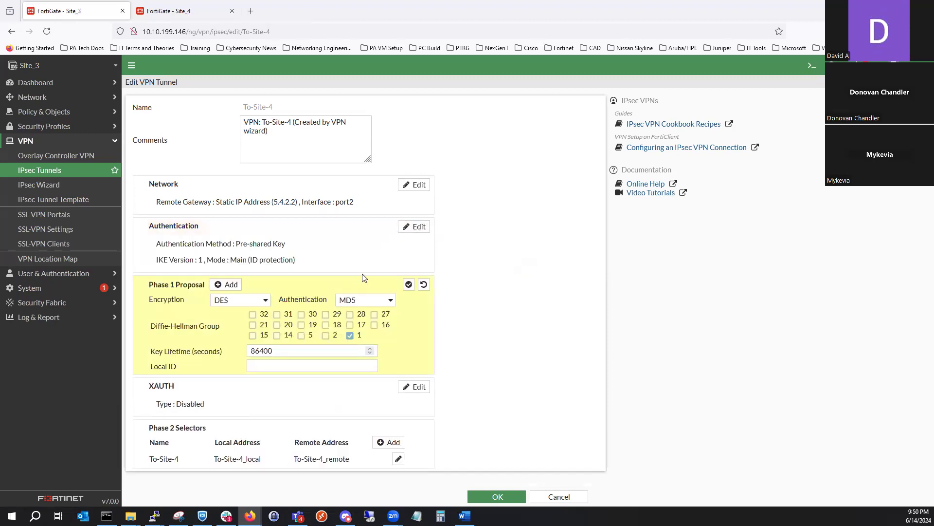
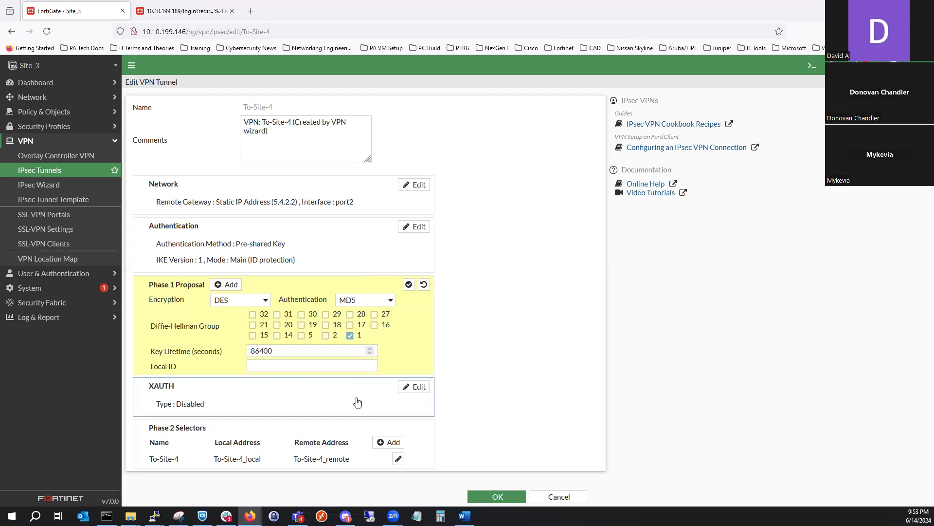
- Review the To-Site-4 tunnel's XAUTH options by switching the type to Client, set it back to Disabled, and close the section
click(311, 408)
click(338, 368)
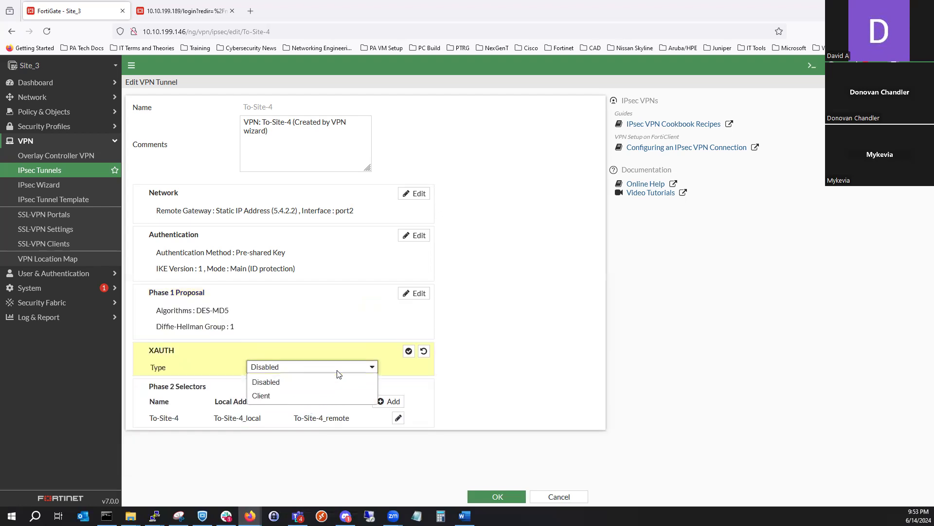
click(339, 395)
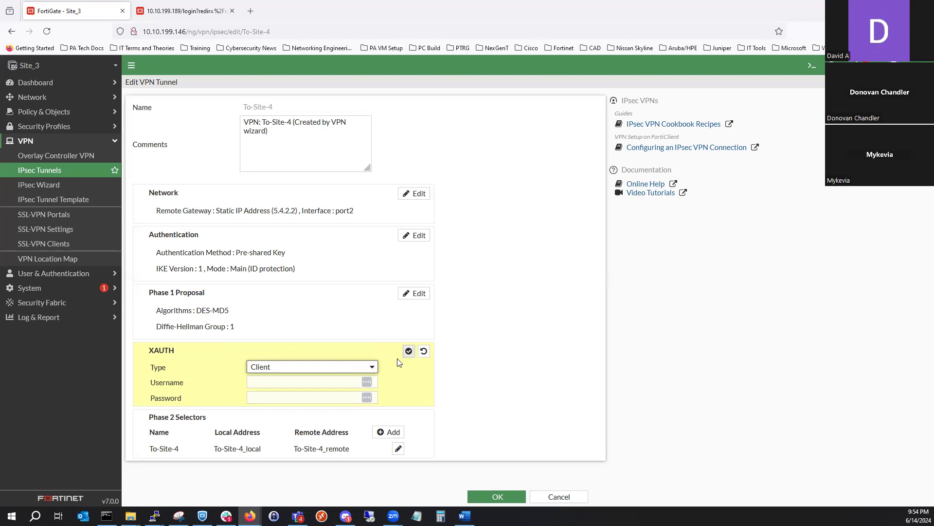
click(373, 365)
click(355, 382)
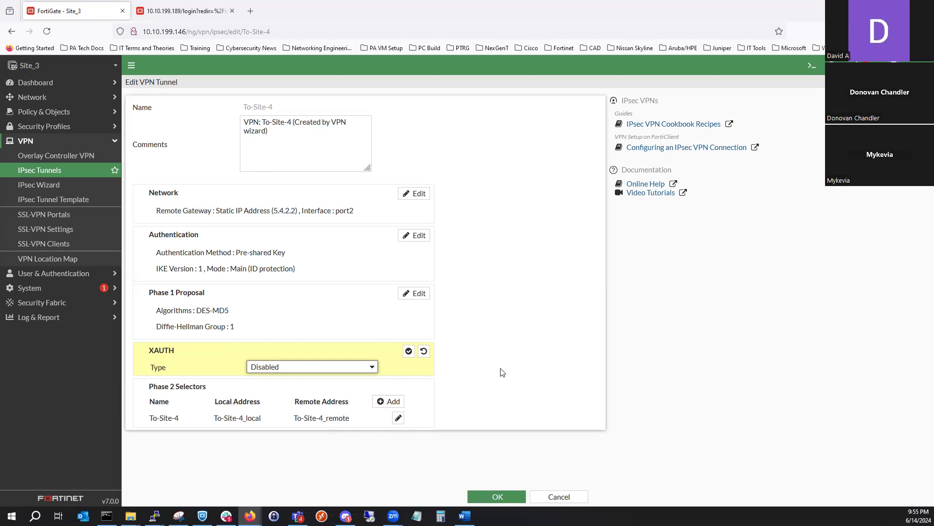
click(409, 351)
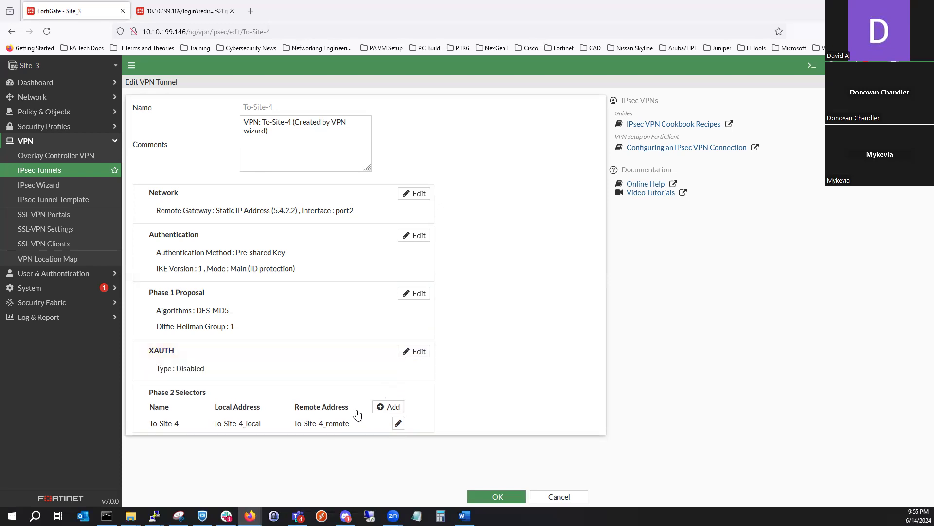
- Open the To-Site-4 Phase 2 selector, expand its advanced settings, and review the address types available for the local address
double_click(319, 407)
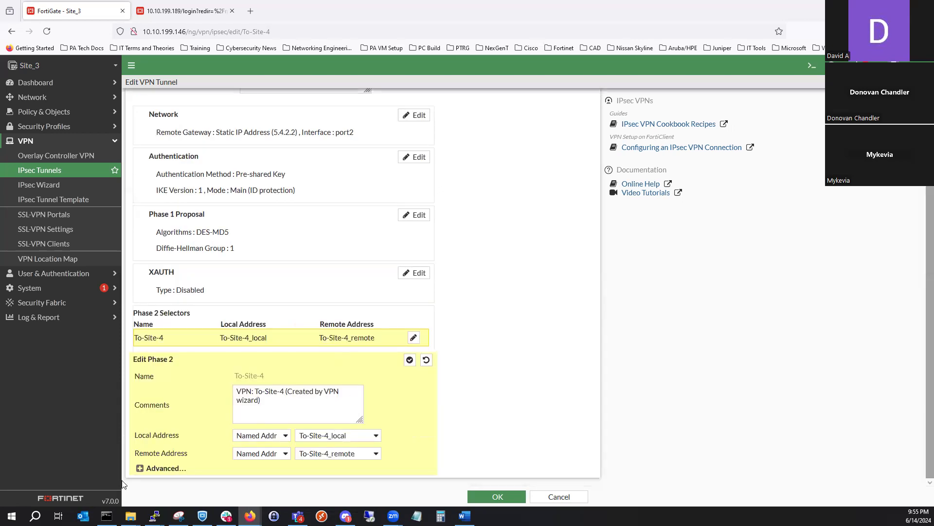
click(156, 468)
scroll(202, 419, down, 3)
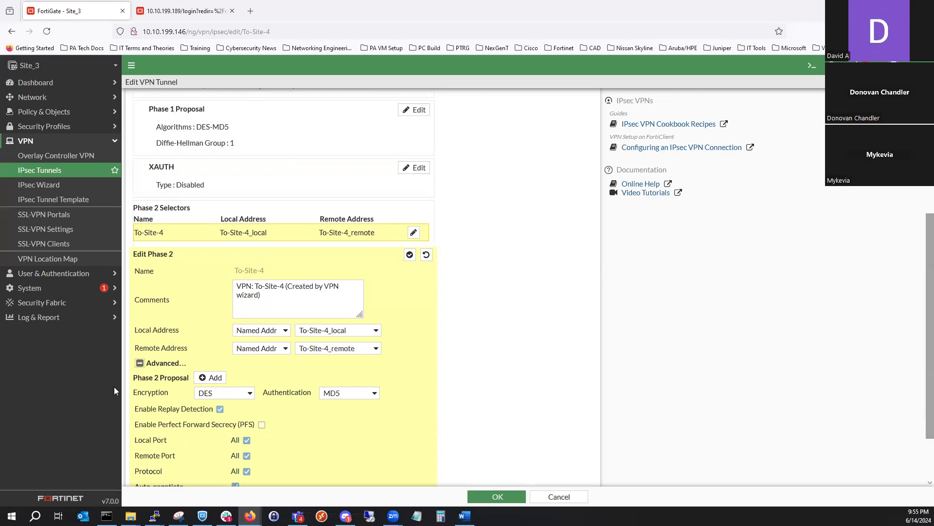
drag(274, 271, 235, 271)
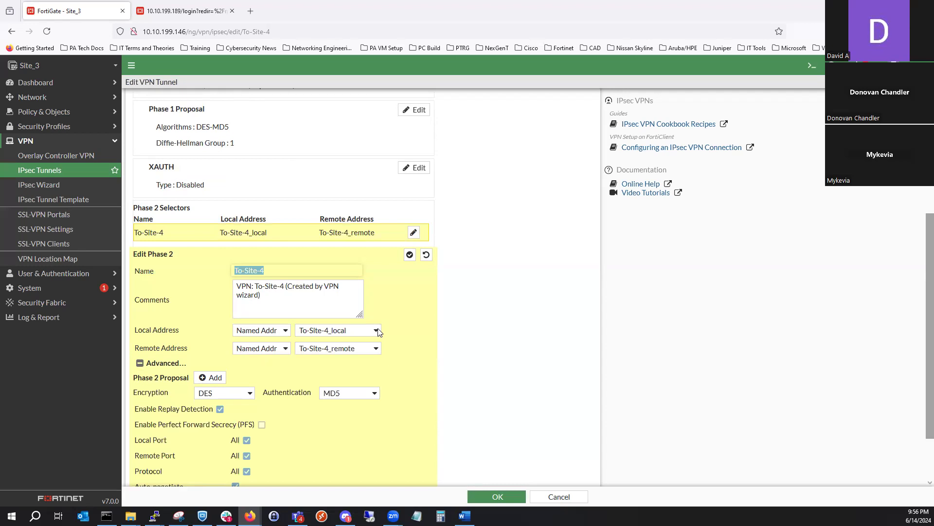
click(284, 331)
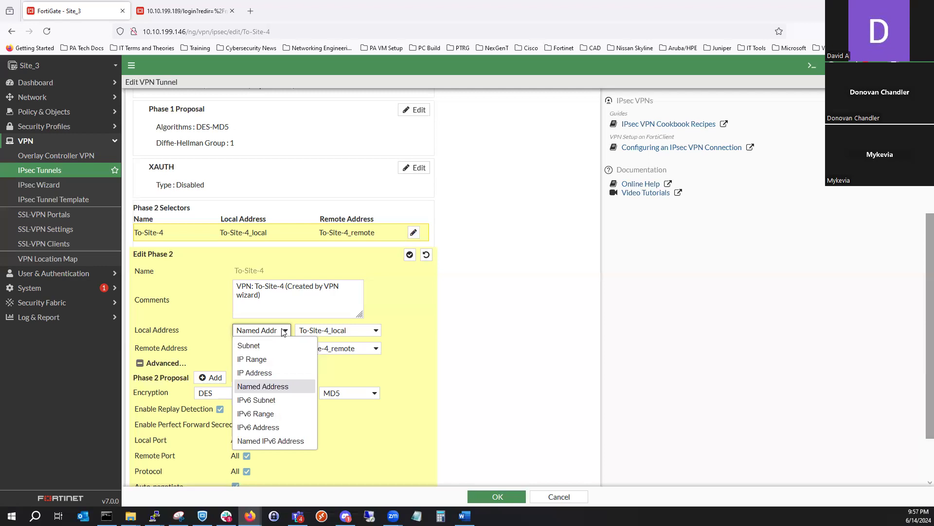
click(507, 347)
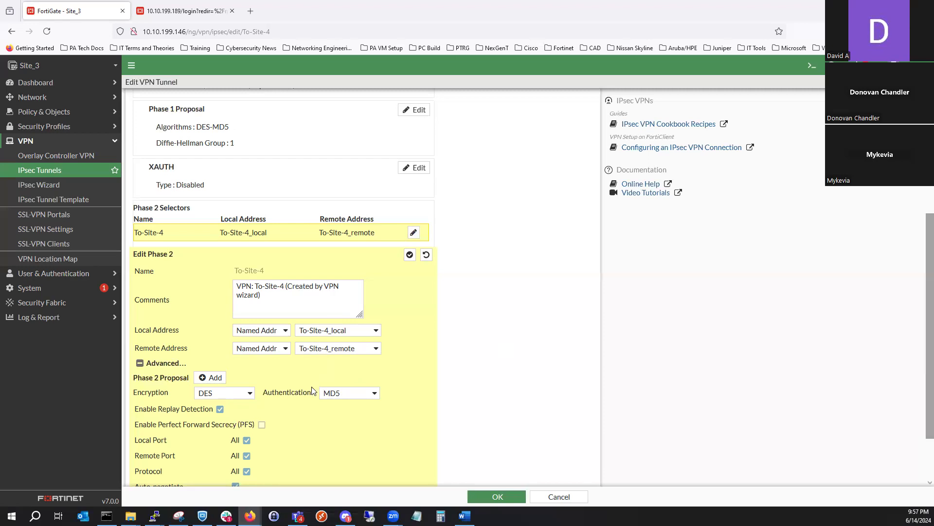
- Enable Perfect Forward Secrecy in the Phase 2 proposal to examine its Diffie-Hellman groups, and disable it again
scroll(311, 393, down, 2)
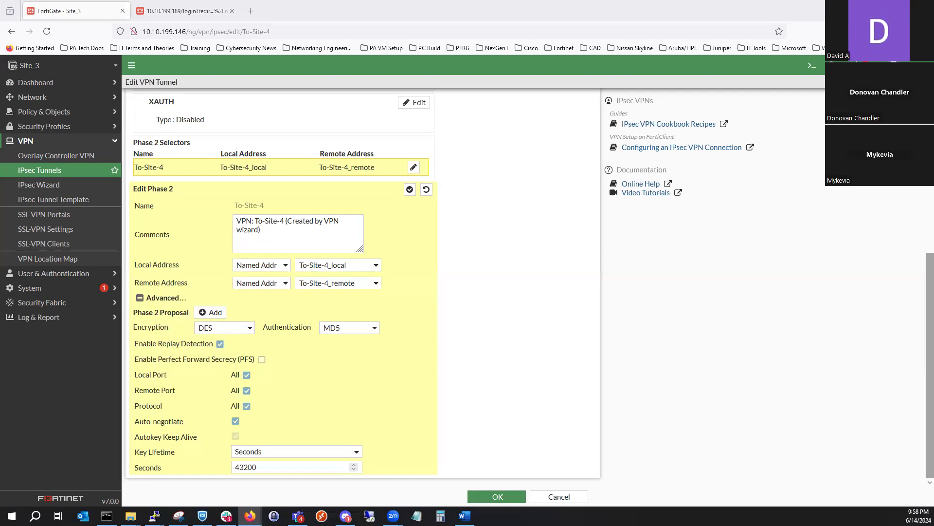
click(261, 359)
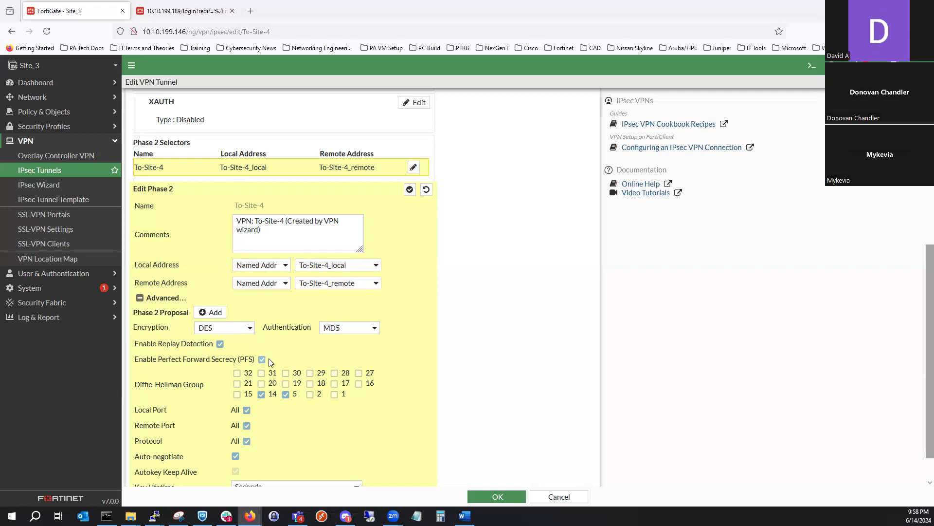
click(262, 359)
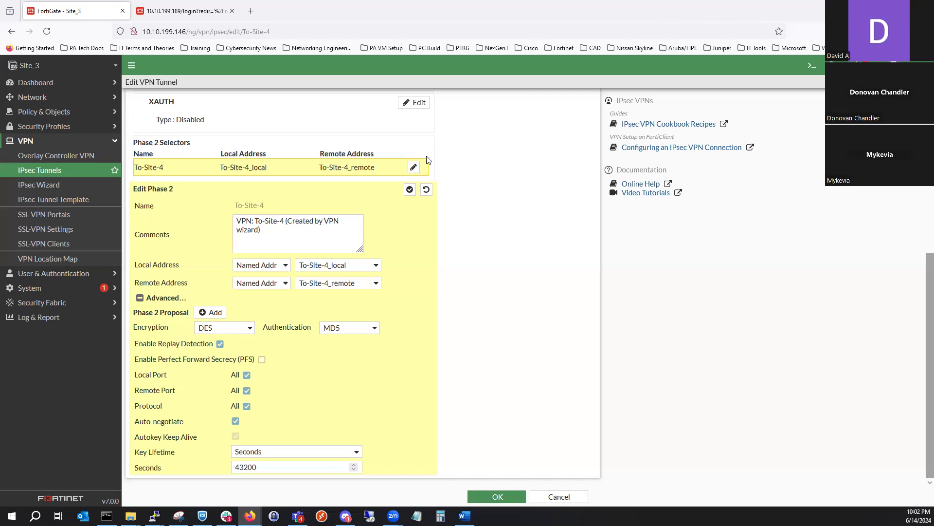
- Close the To-Site-4 Phase 2 selector and reopen it to examine its local and remote addresses
click(412, 168)
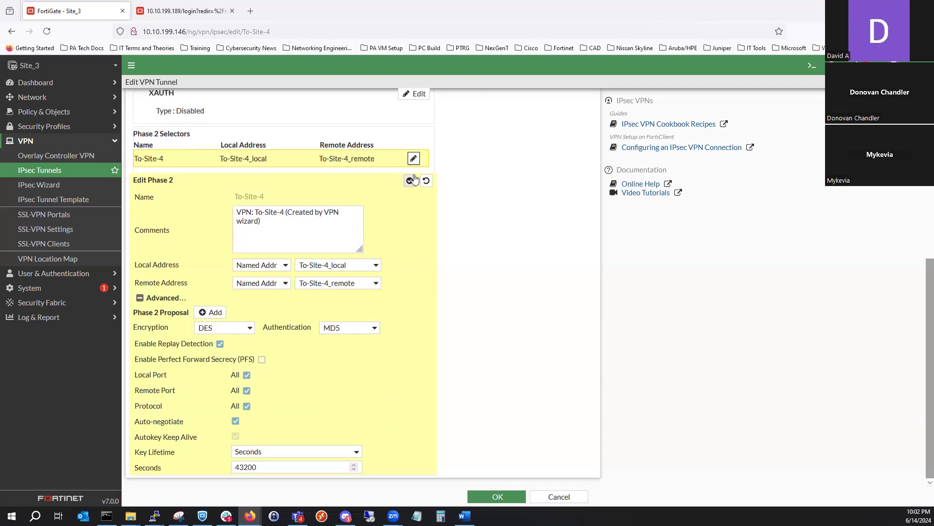
click(411, 181)
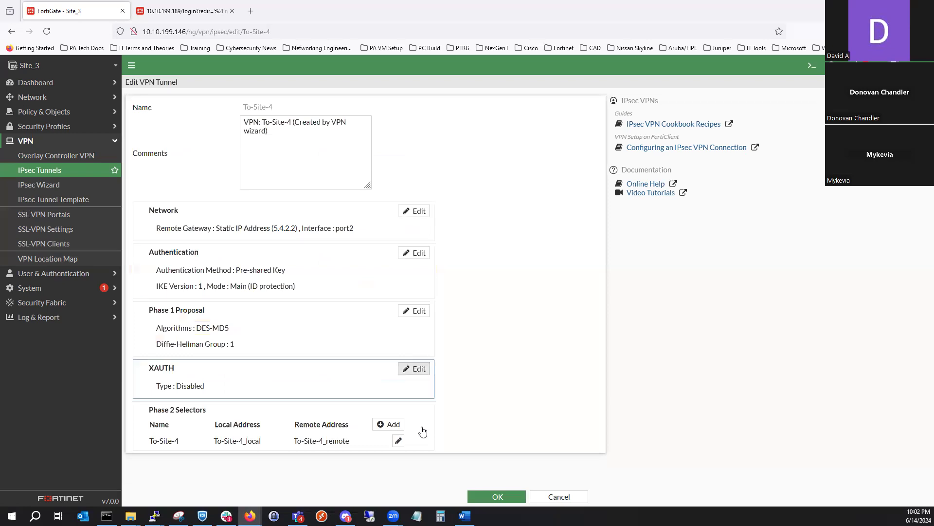
click(379, 430)
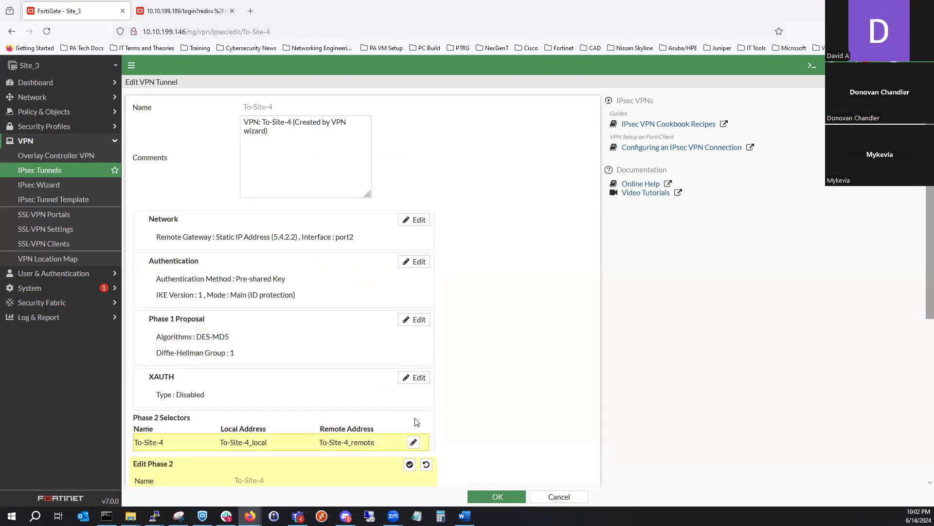
scroll(413, 392, down, 5)
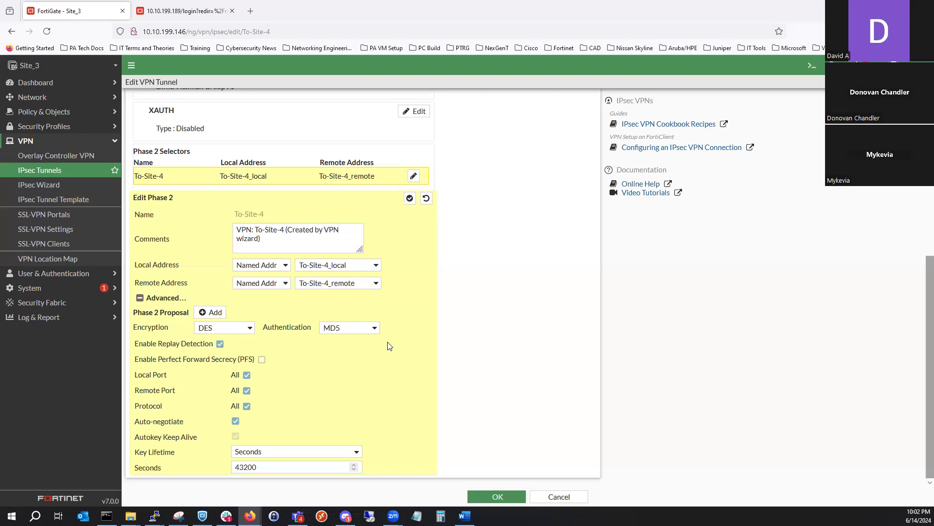
- Open Site_3's address objects and examine the subnets behind the To-Site-4_local and To-Site-4_remote groups
click(49, 112)
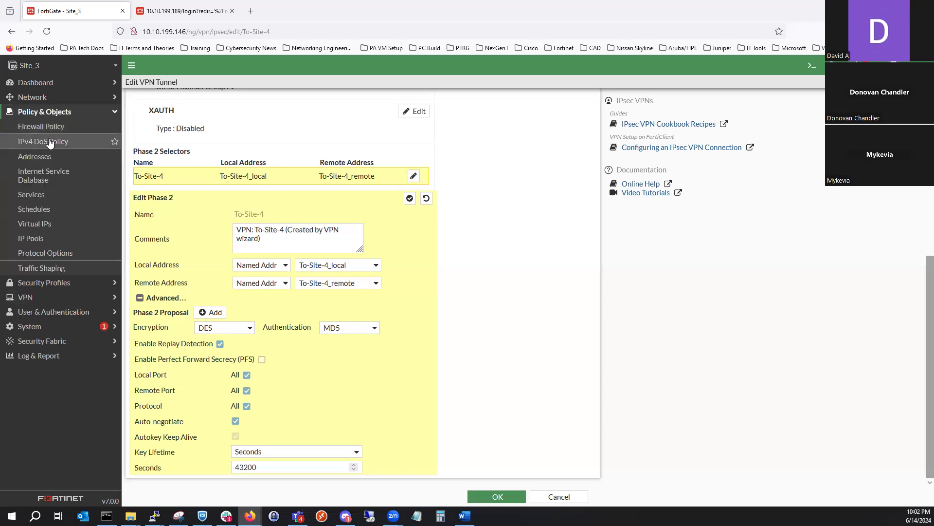
click(61, 164)
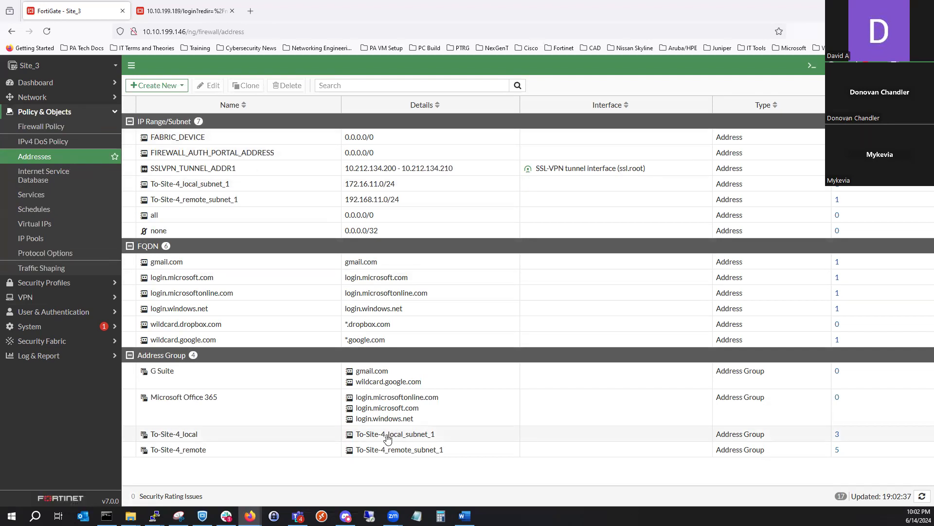
mouse_move(388, 438)
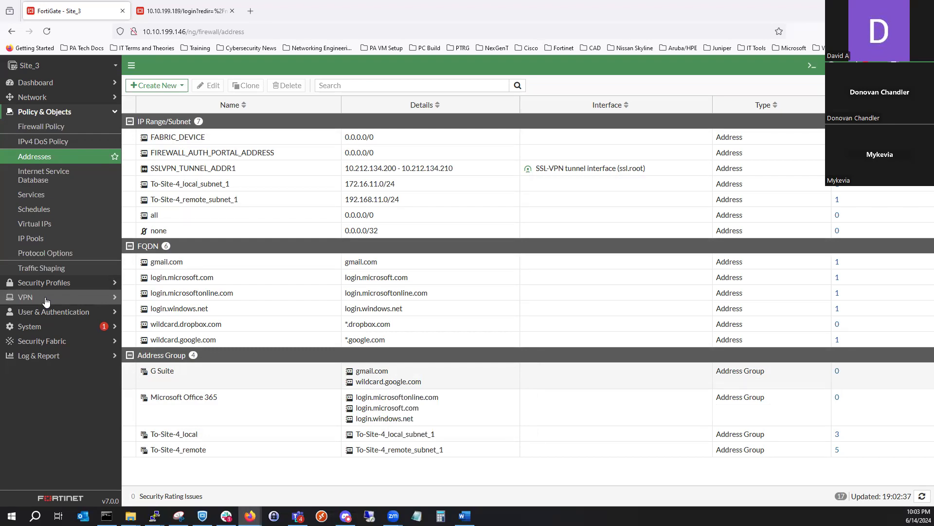
- Open Site_3's full-screen IPsec monitor and examine the To-Site-4 tunnel's Phase 2 status and proxy IDs
click(63, 87)
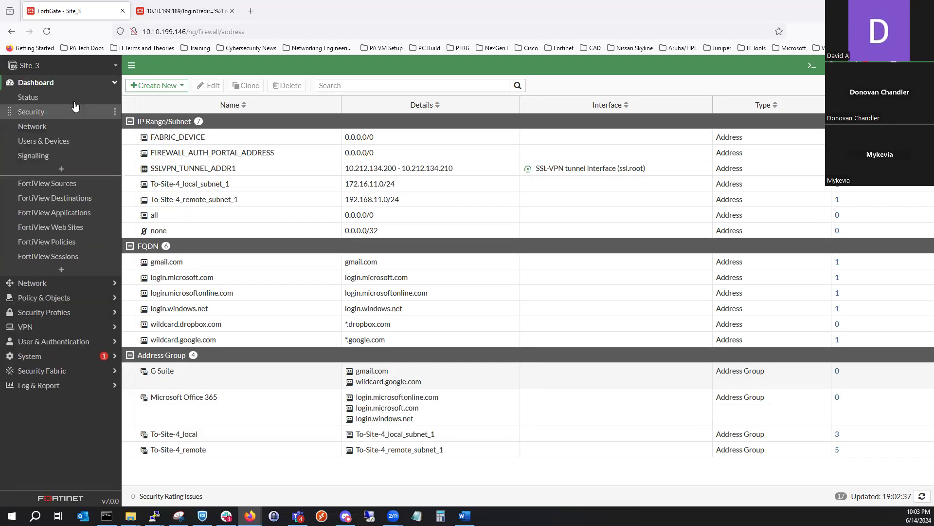
click(69, 127)
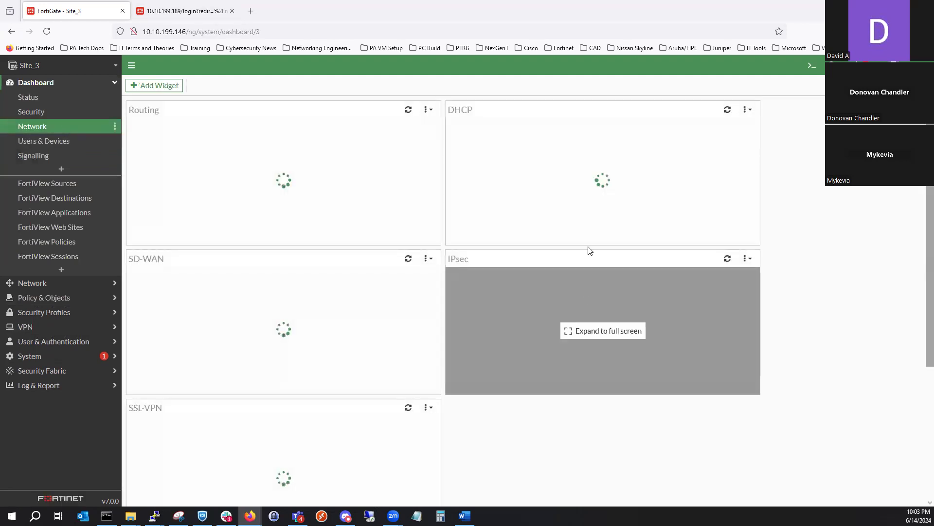
click(582, 284)
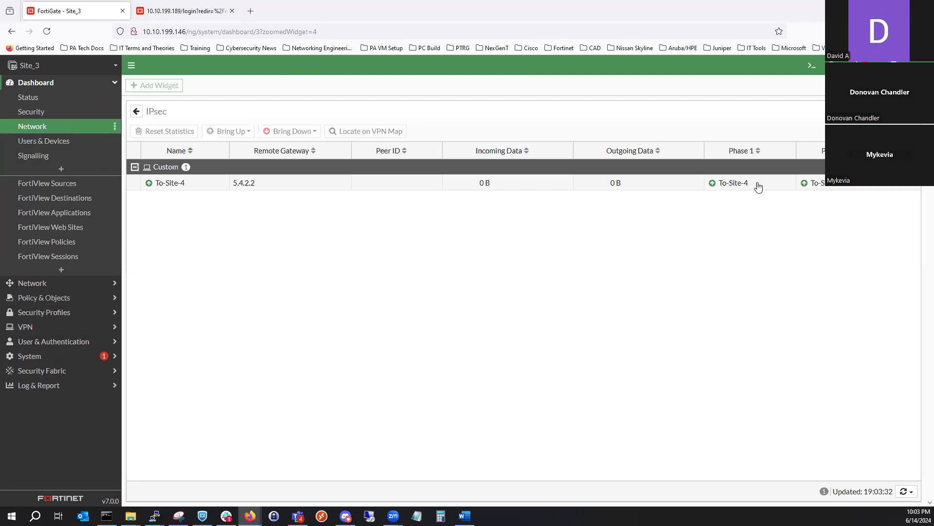
mouse_move(811, 186)
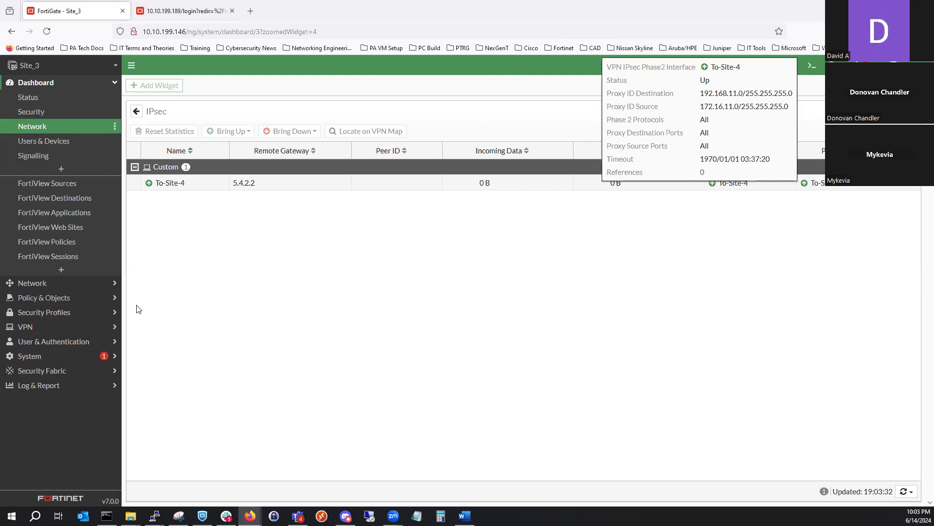
- Reopen the To-Site-4 IPsec tunnel for editing and expand its Phase 2 selector's advanced settings for review
click(70, 326)
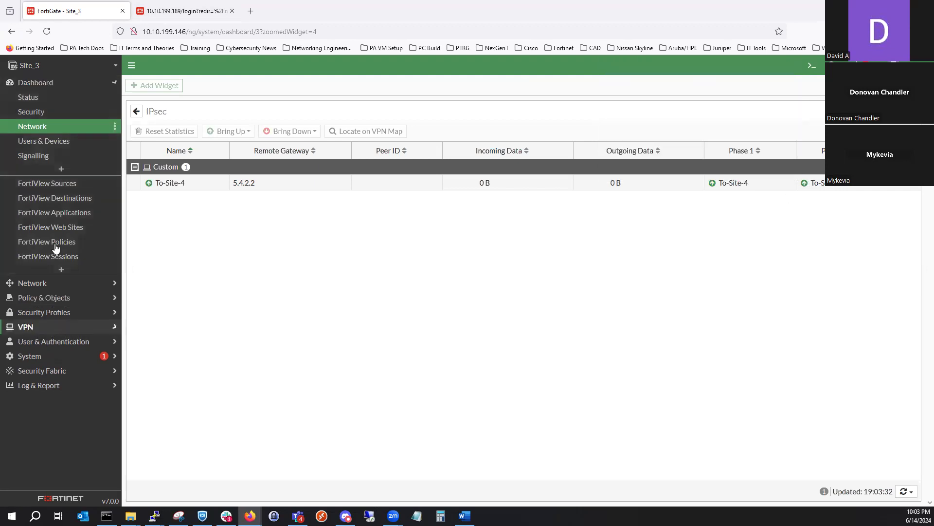
click(71, 172)
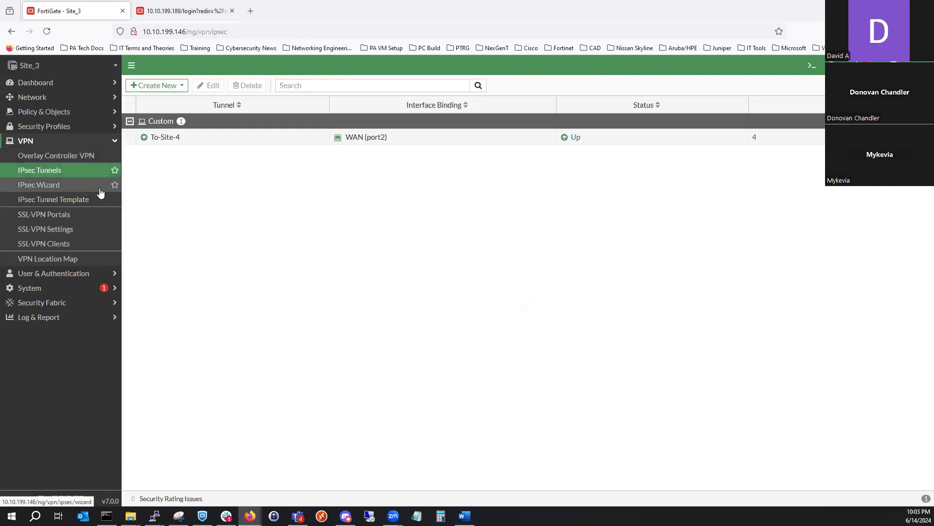
double_click(214, 138)
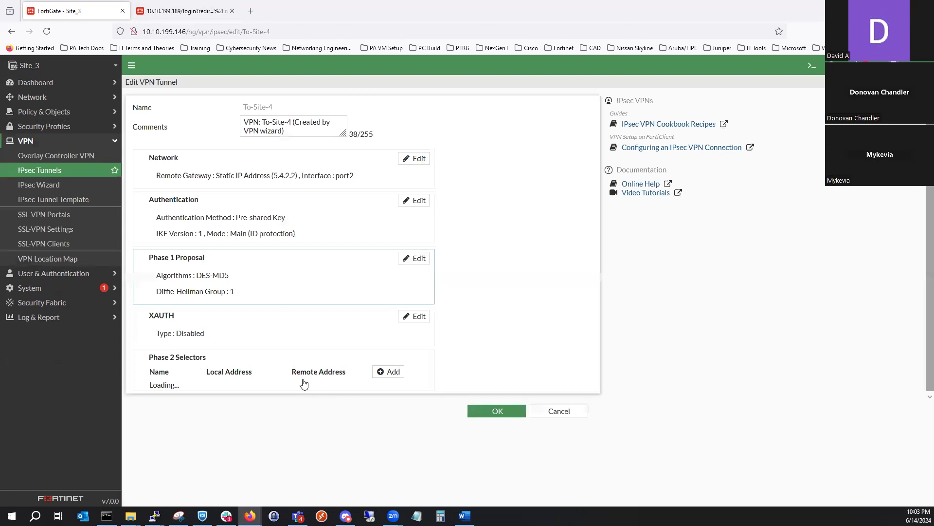
drag(301, 381, 299, 378)
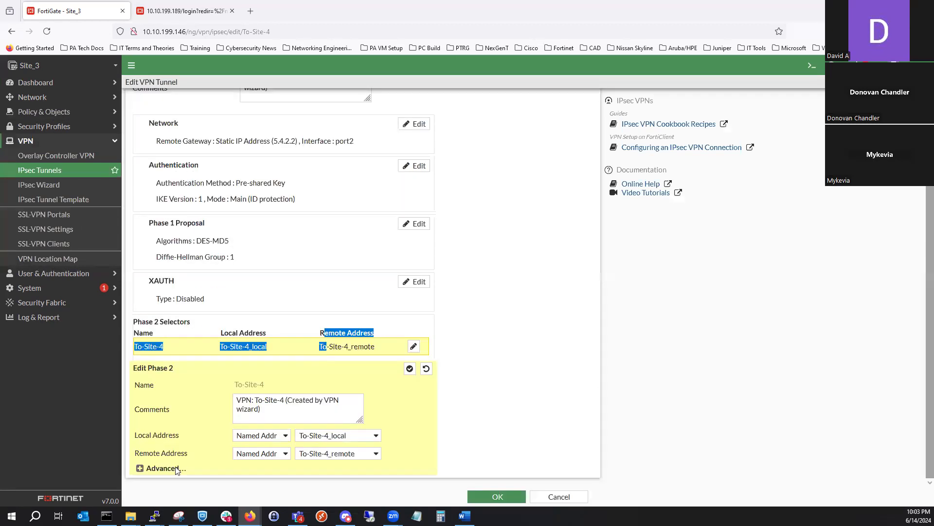
click(177, 467)
scroll(228, 390, down, 3)
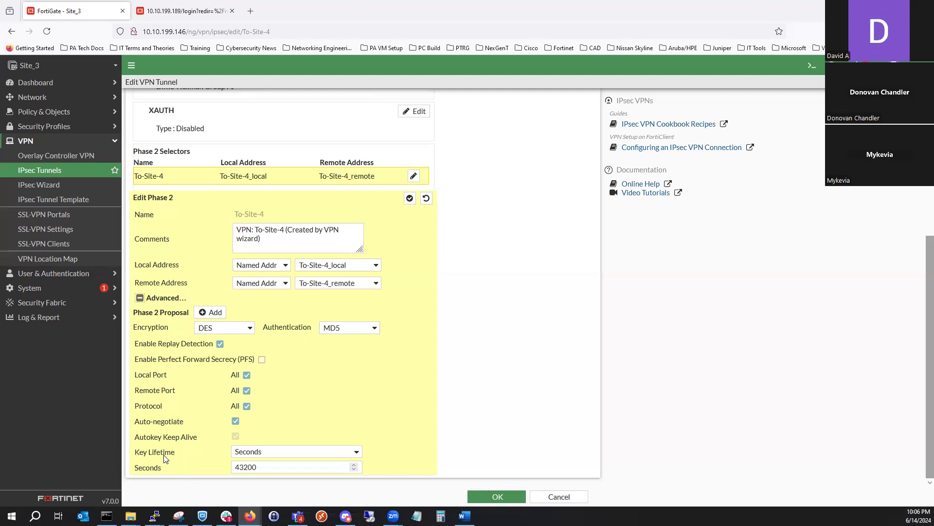
- Review the Phase 2 key lifetime unit options, leave Seconds selected, and save the To-Site-4 tunnel
click(256, 457)
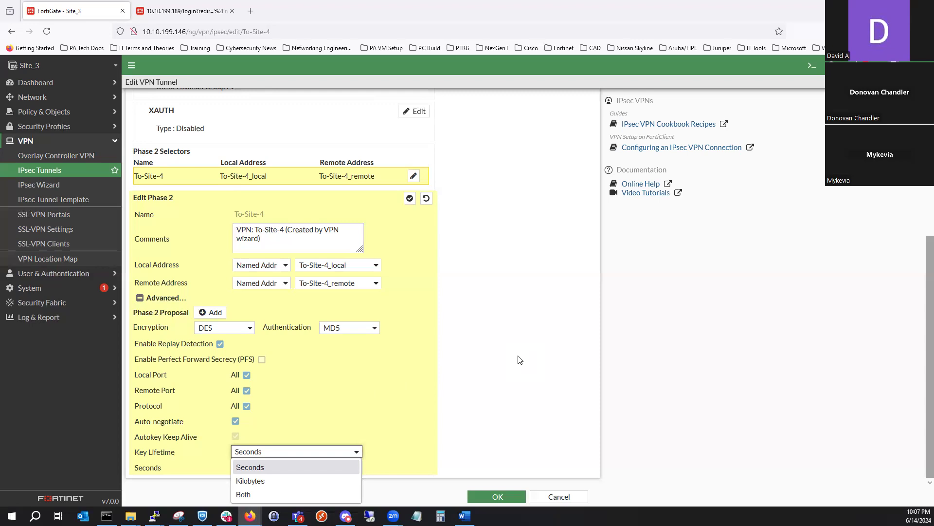
triple_click(520, 359)
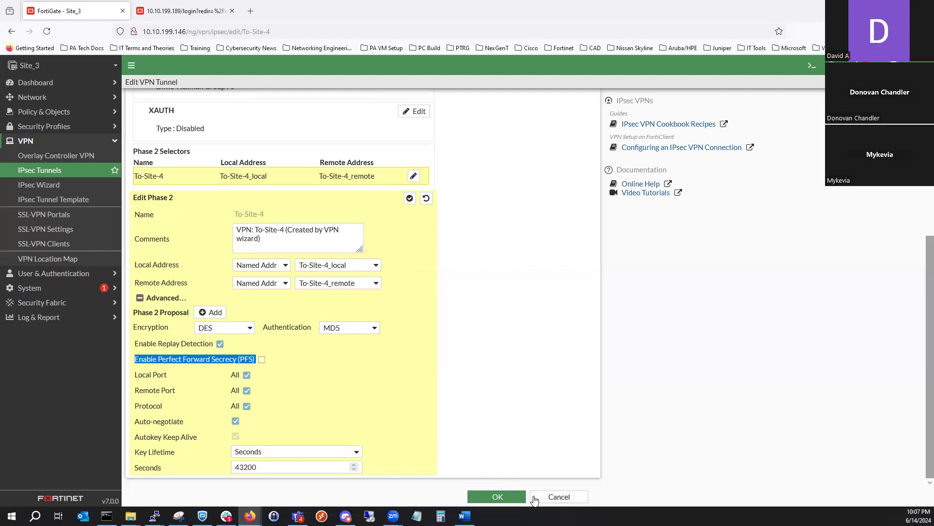
click(519, 496)
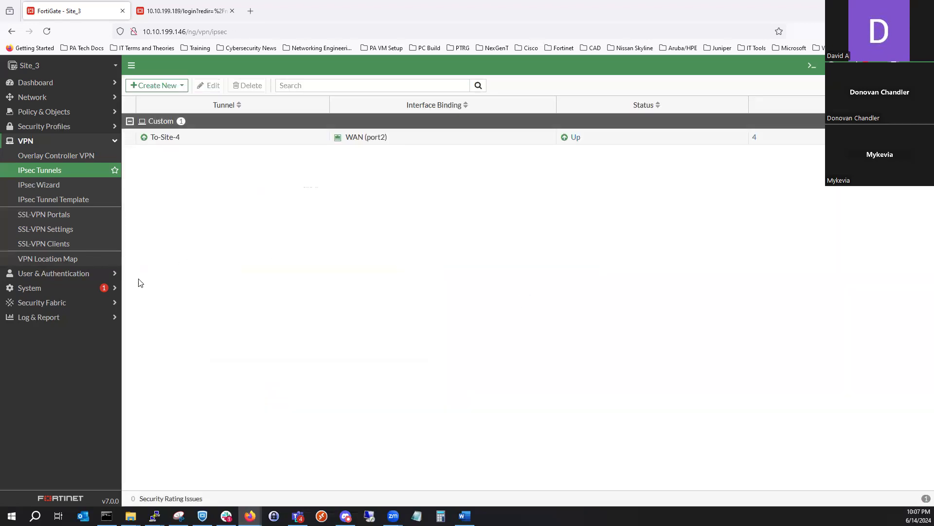
- Return to Site_3's full-screen IPsec monitor to check the To-Site-4 tunnel after saving it
click(97, 87)
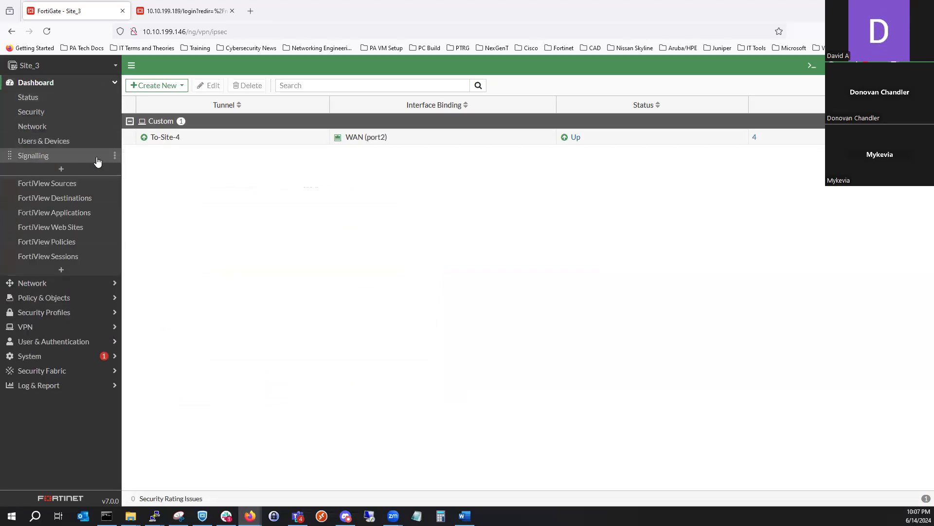
click(88, 131)
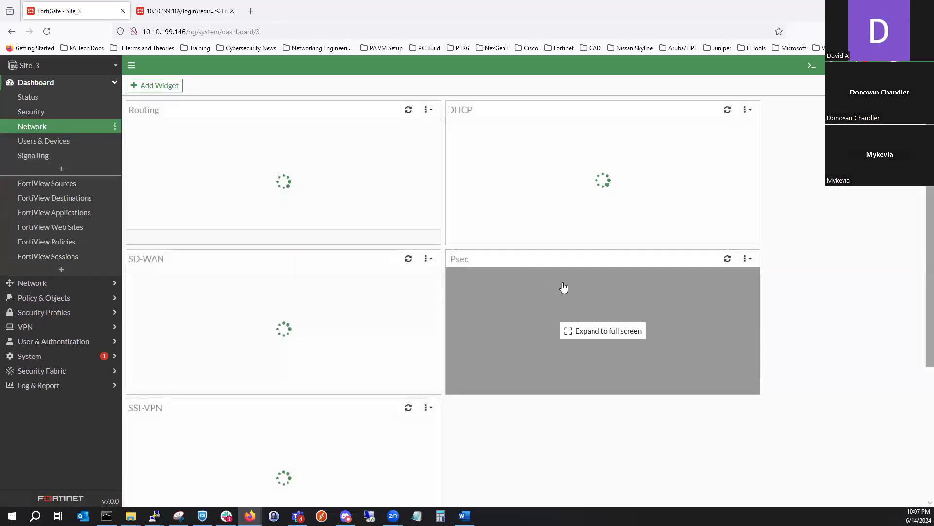
click(564, 290)
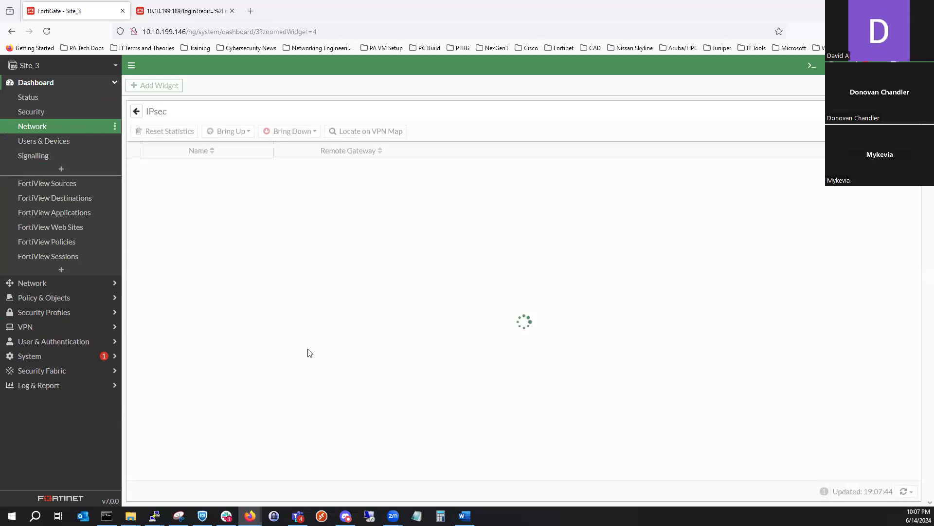
- Open the VPN Events log on Site_3
click(84, 387)
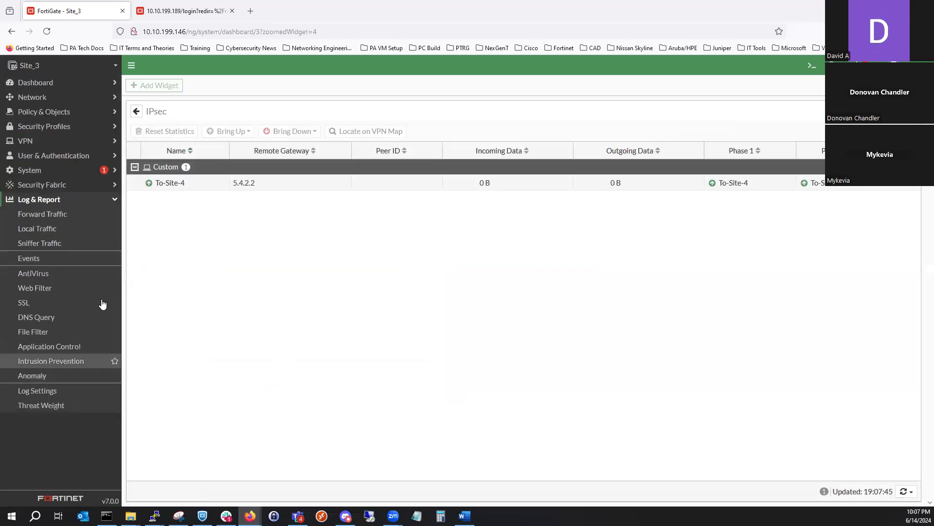
click(74, 258)
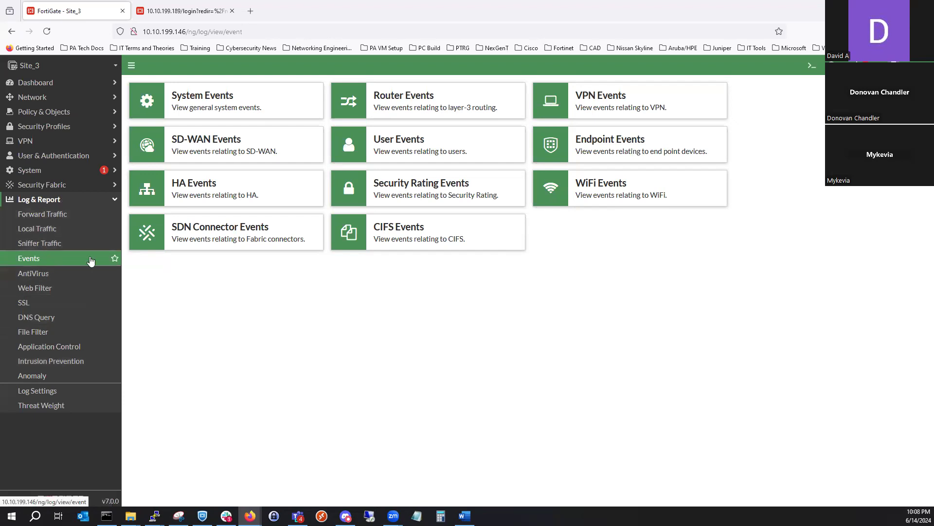
click(601, 95)
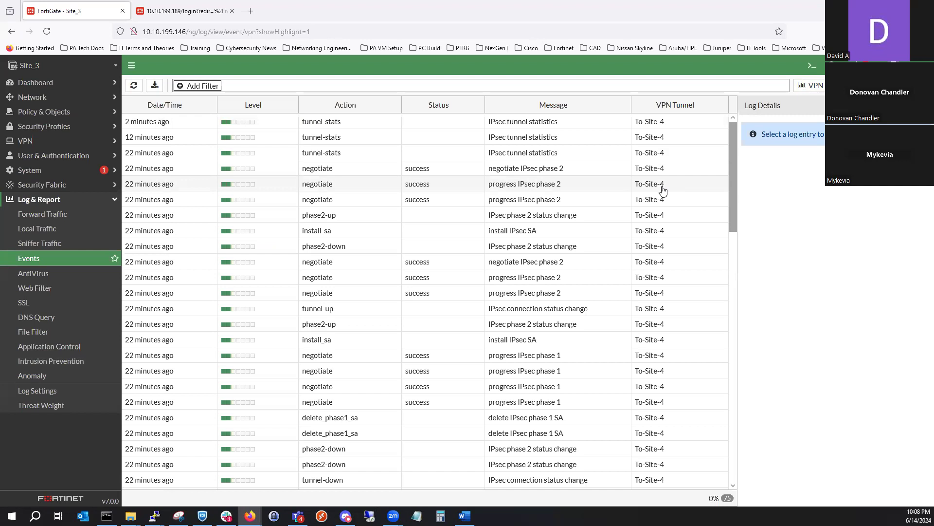
- Examine the log details of a Phase 1 progress entry and the latest Phase 2 negotiate entry, then review the older To-Site-4 events
click(399, 359)
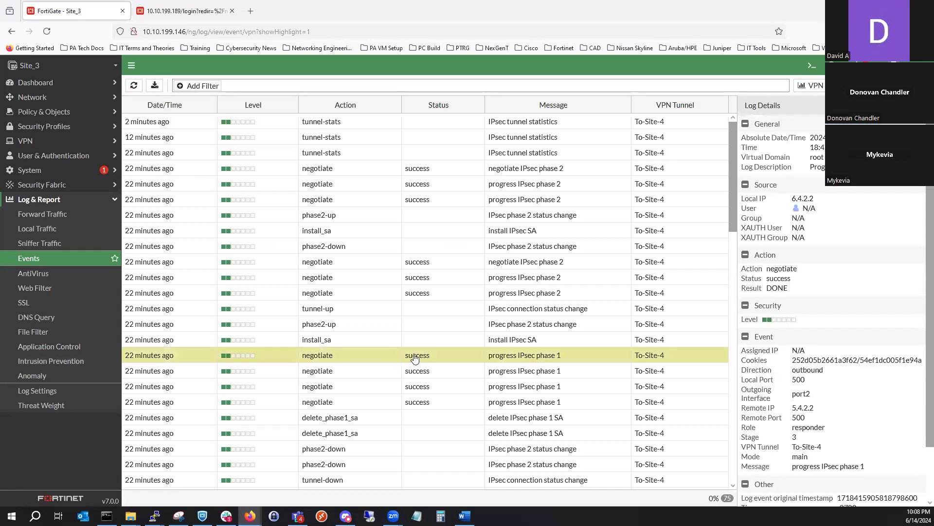
scroll(795, 300, down, 2)
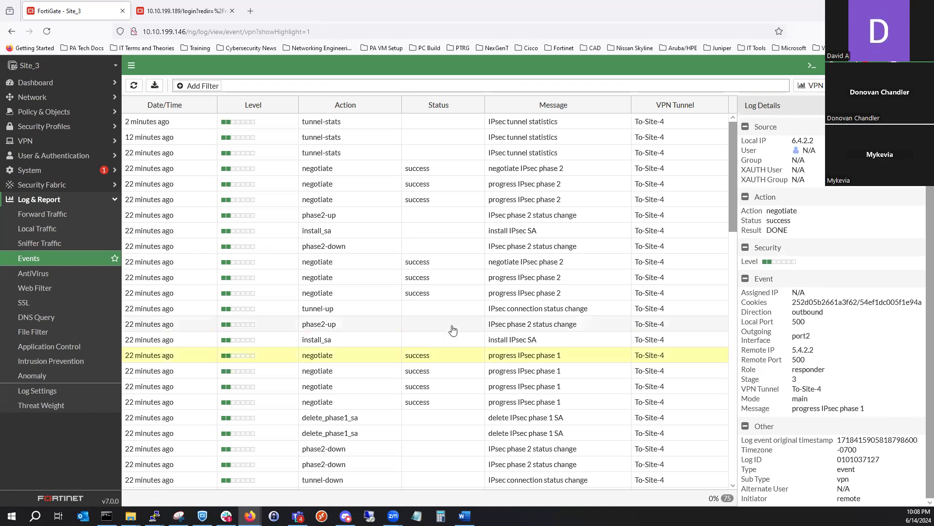
click(479, 170)
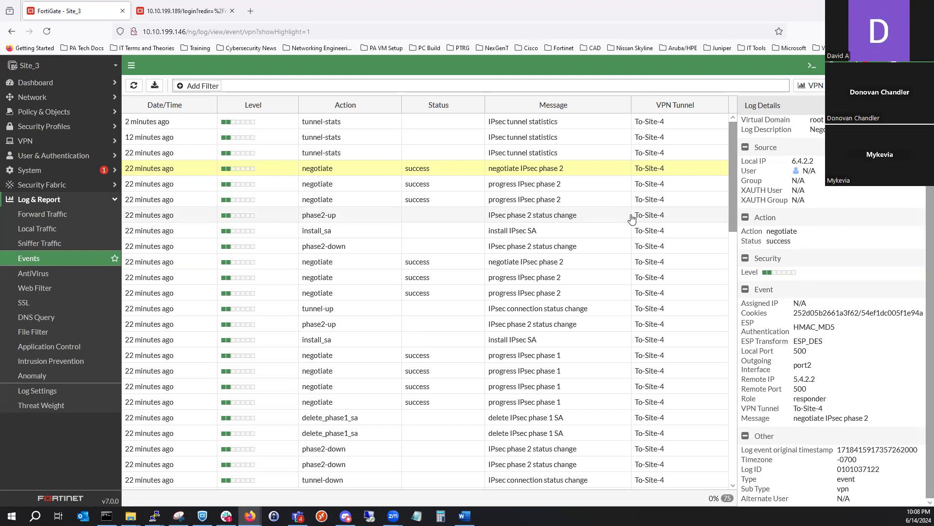
scroll(584, 246, down, 15)
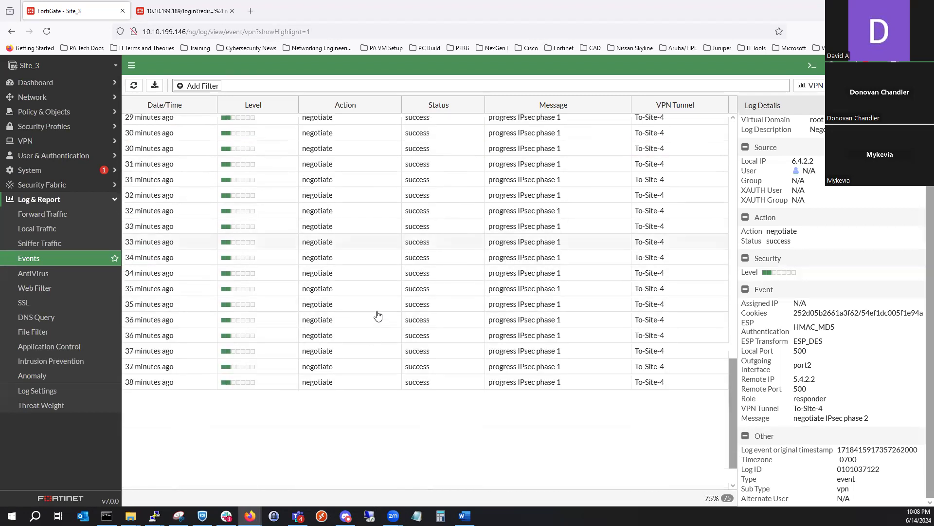
scroll(377, 316, down, 2)
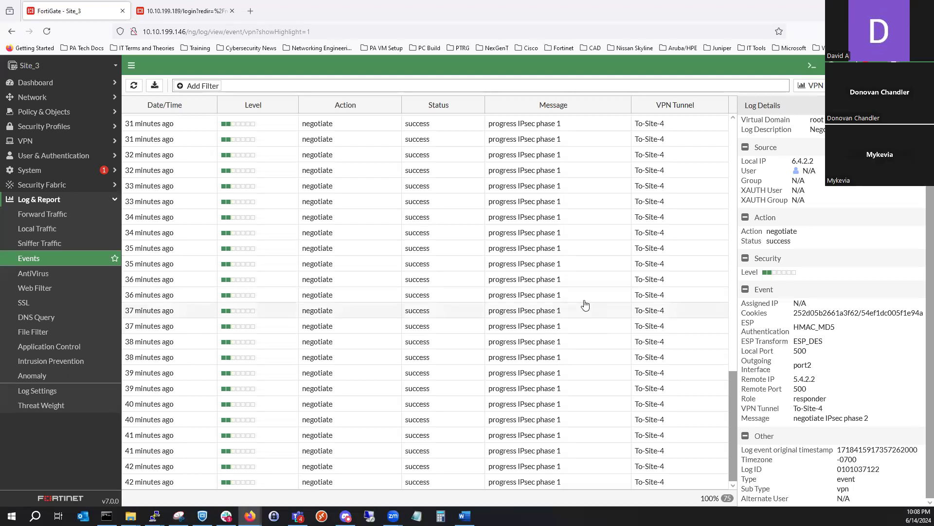
scroll(535, 297, up, 7)
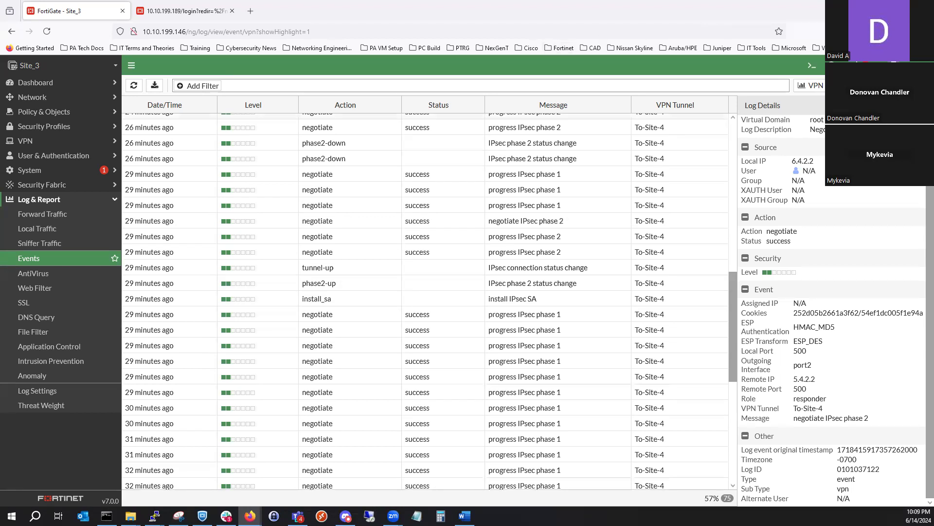
- Switch to the EVE topology browser window and close the old Capture_1_1 and Capture_3_1 packet captures
click(877, 8)
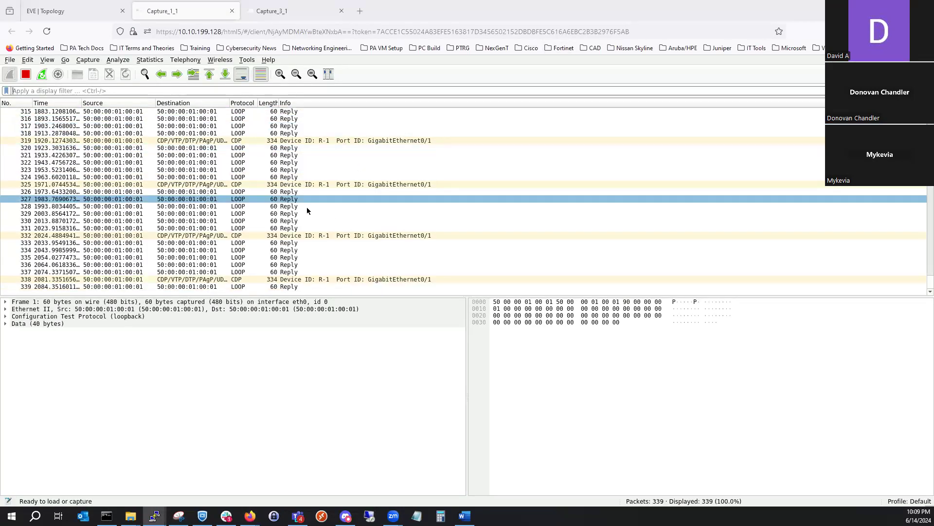
click(233, 11)
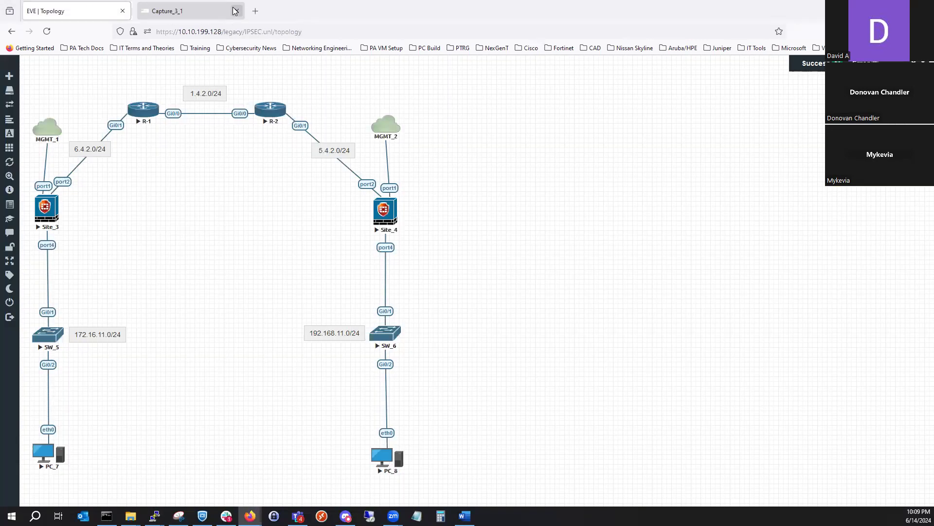
click(207, 14)
click(232, 11)
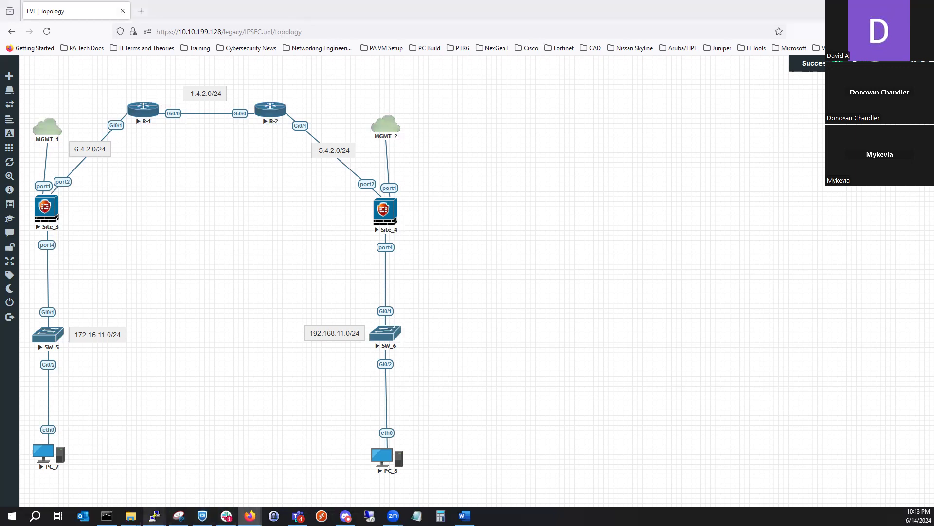
- Try to run an Ethernet packet capture on R-1's Gi0/0 interface in a separate window, and close it
mouse_move(155, 516)
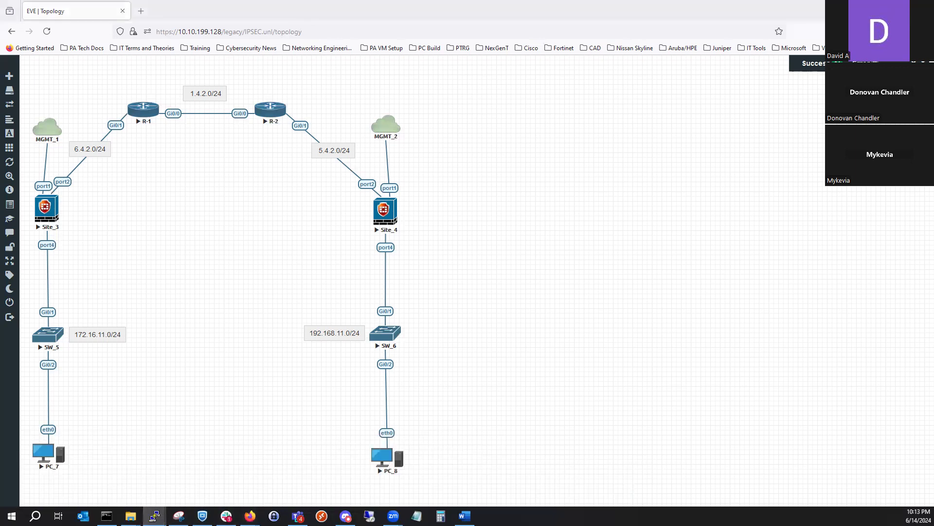
right_click(144, 122)
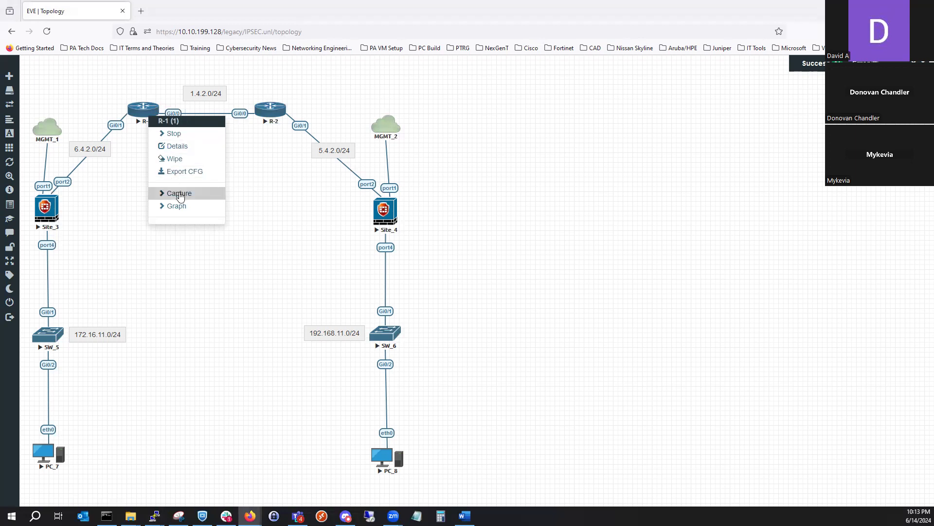
click(181, 195)
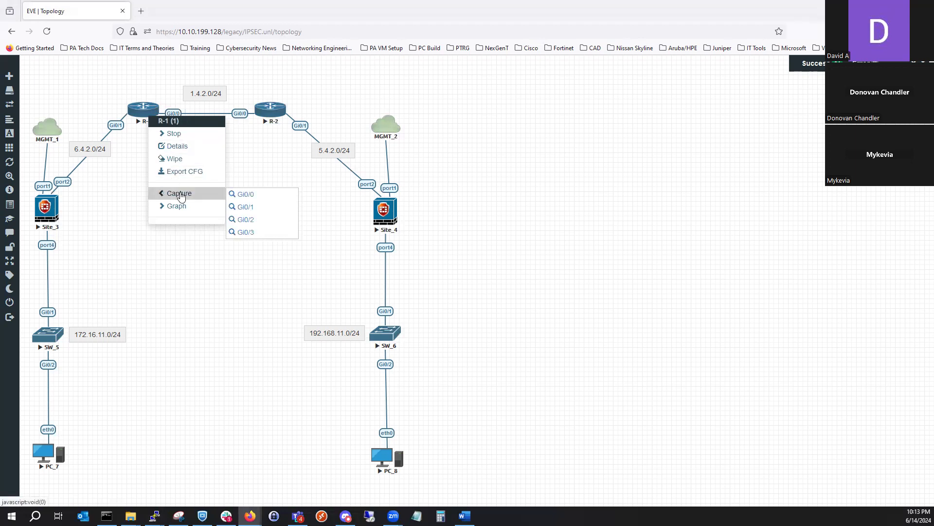
click(251, 200)
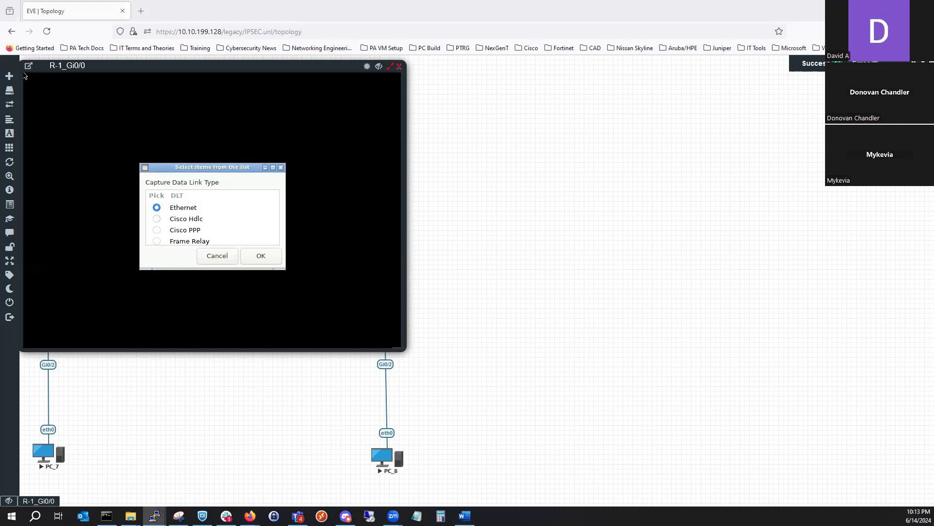
click(270, 256)
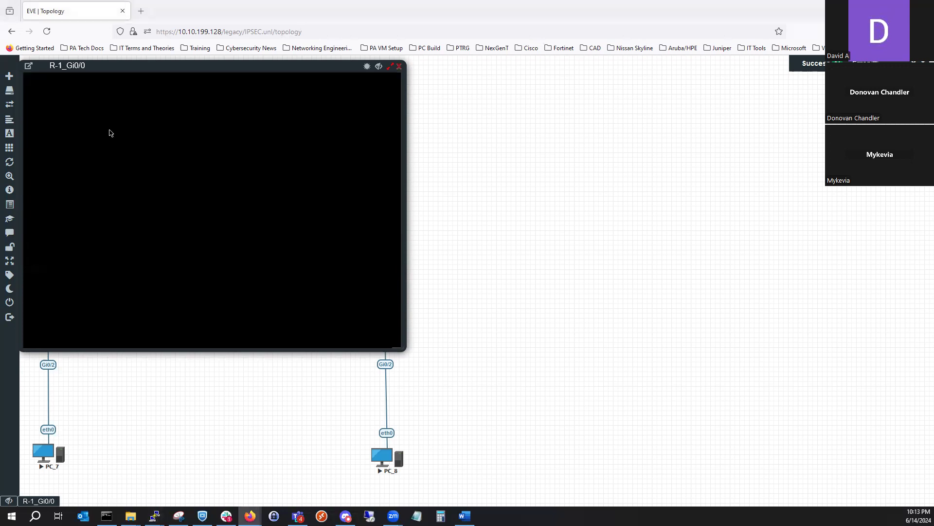
click(28, 65)
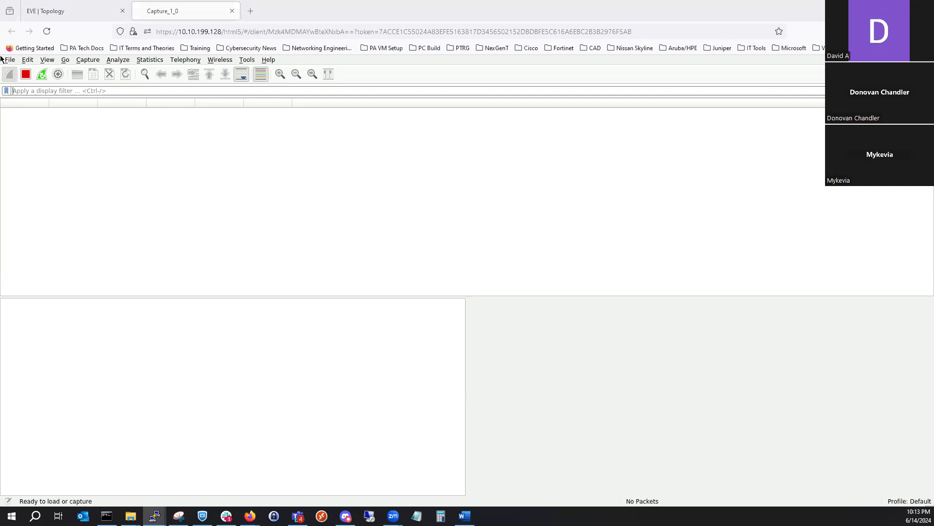
click(179, 120)
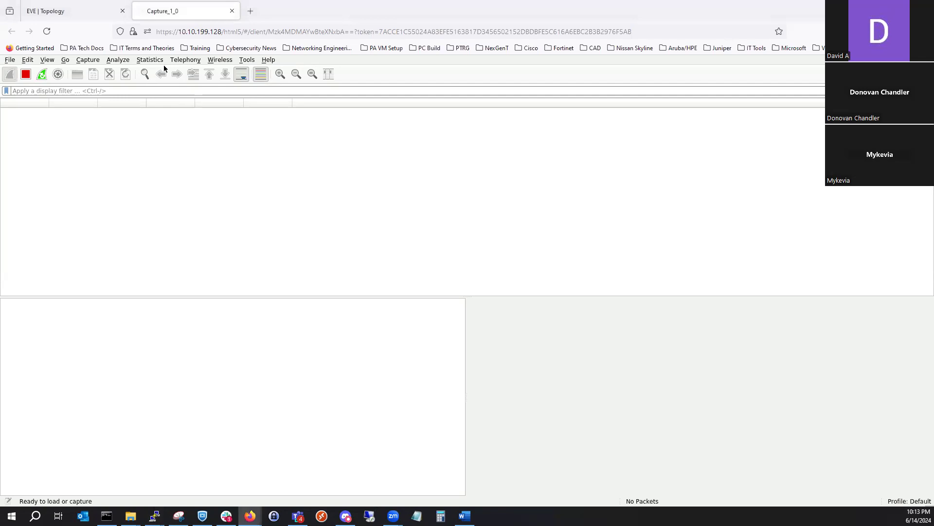
click(232, 11)
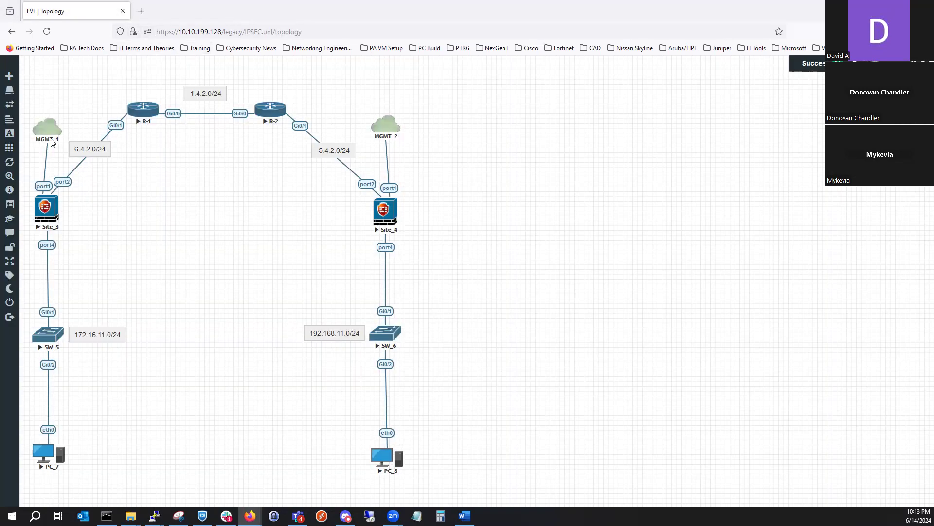
- Start a packet capture on R-2's Gi0/0 interface and open it in a separate window
right_click(146, 111)
right_click(273, 113)
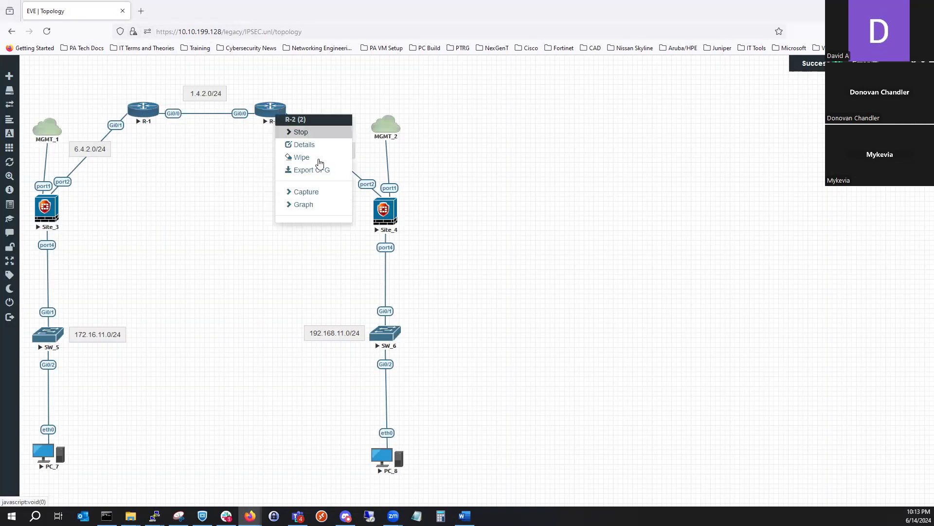
mouse_move(316, 196)
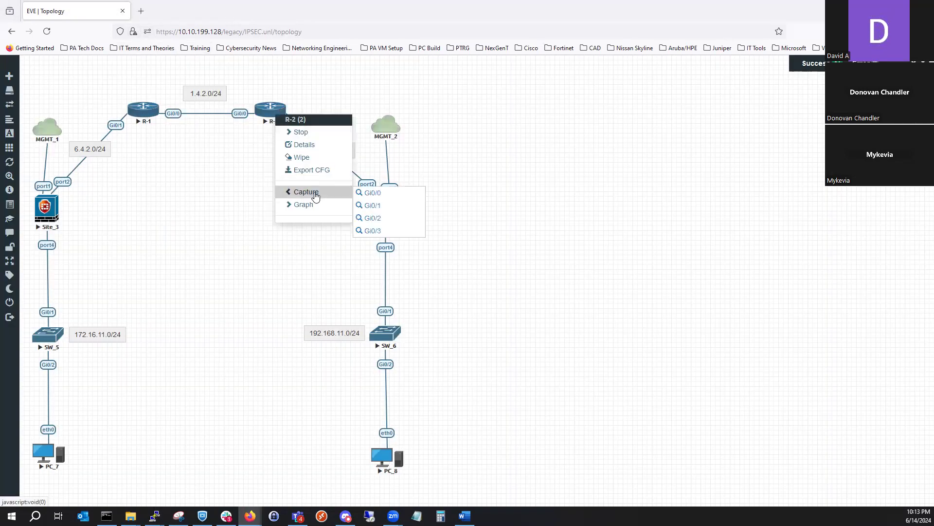
click(369, 193)
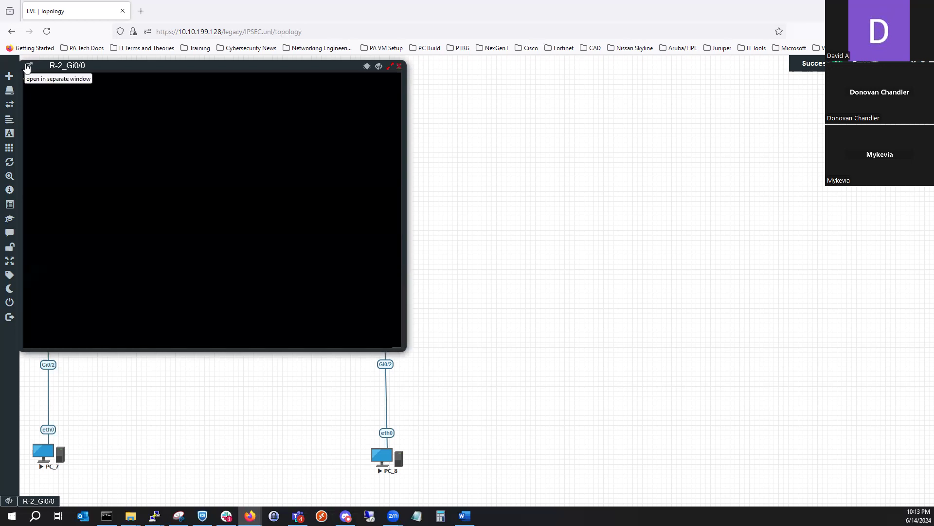
click(28, 66)
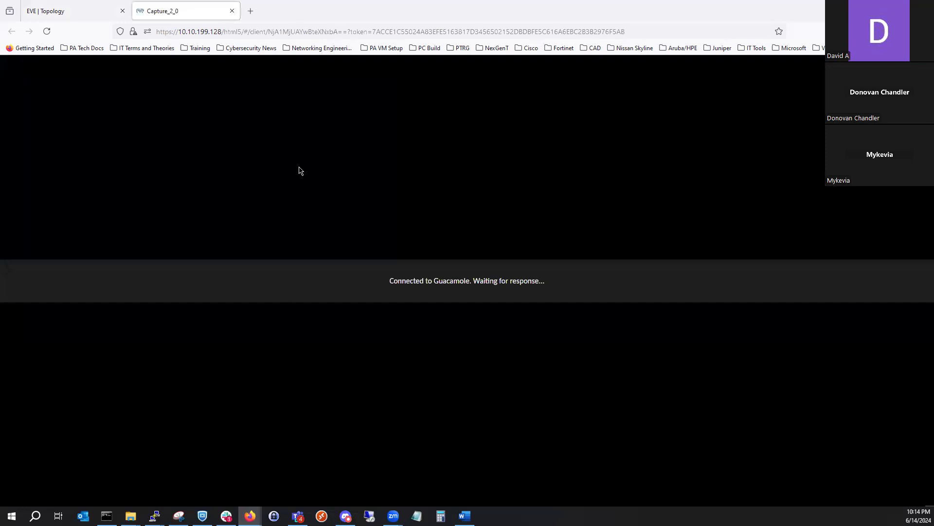
click(236, 239)
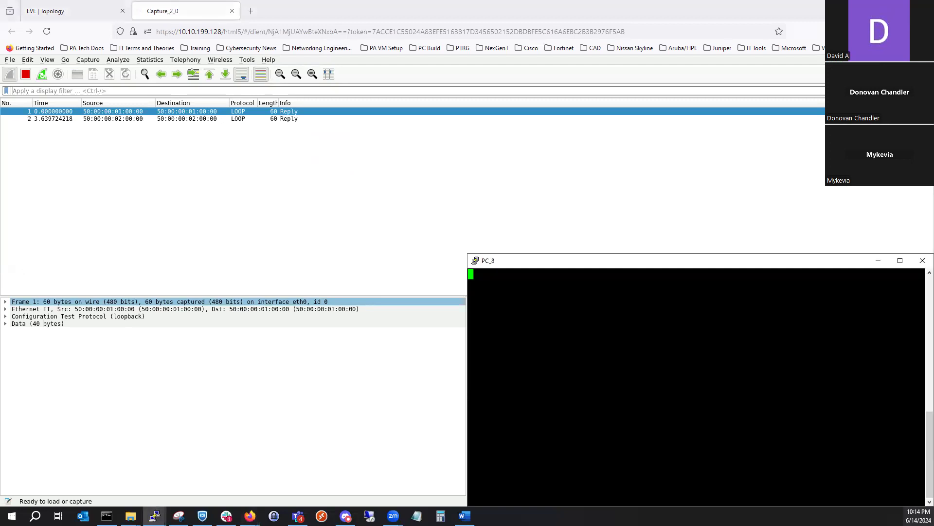
- Place PC_8's console beside the R-2 Gi0/0 capture and display the PC's IP configuration with show ip
click(52, 10)
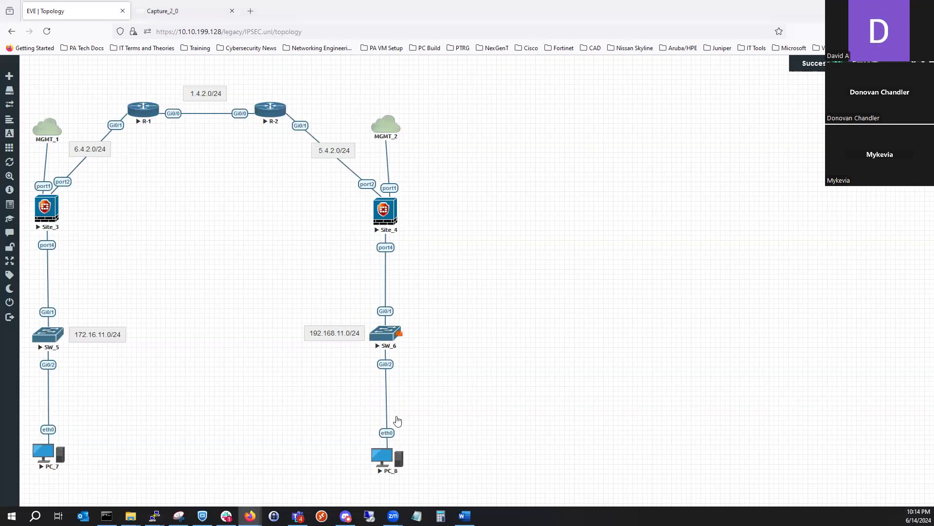
click(152, 4)
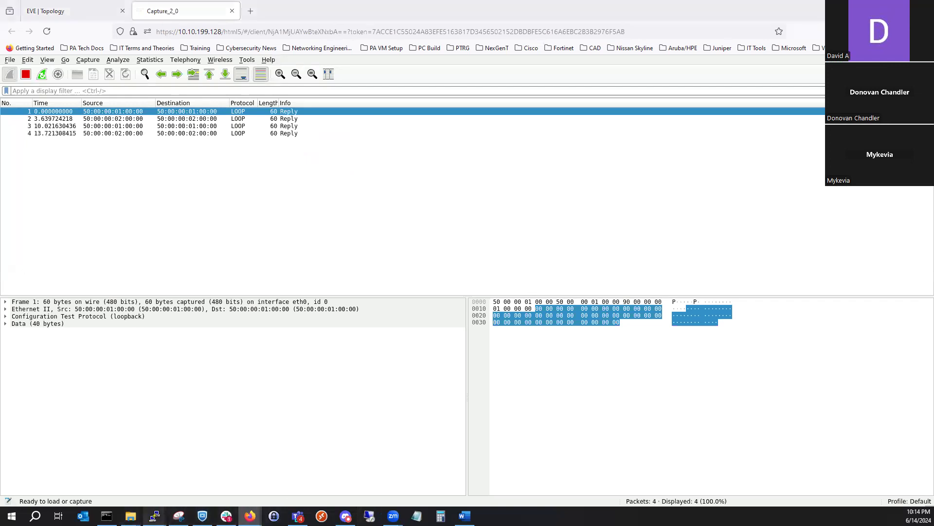
mouse_move(155, 516)
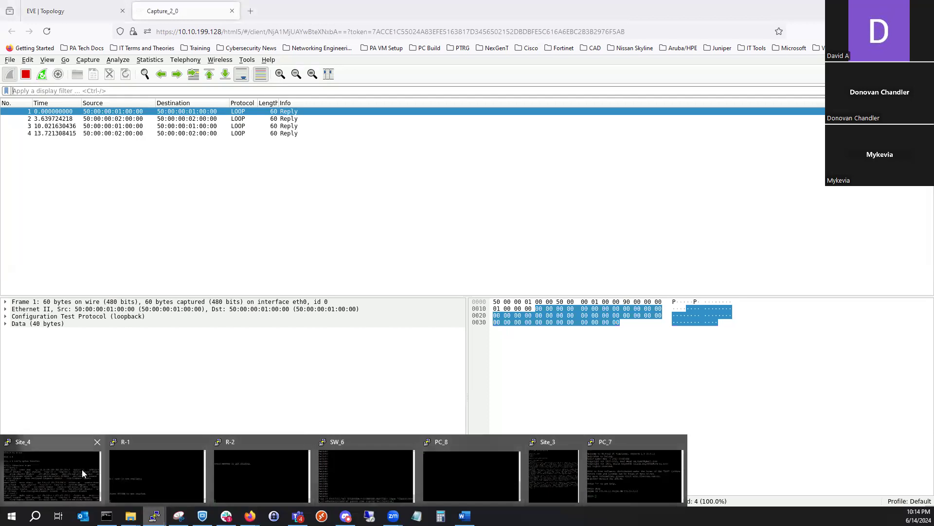
click(486, 471)
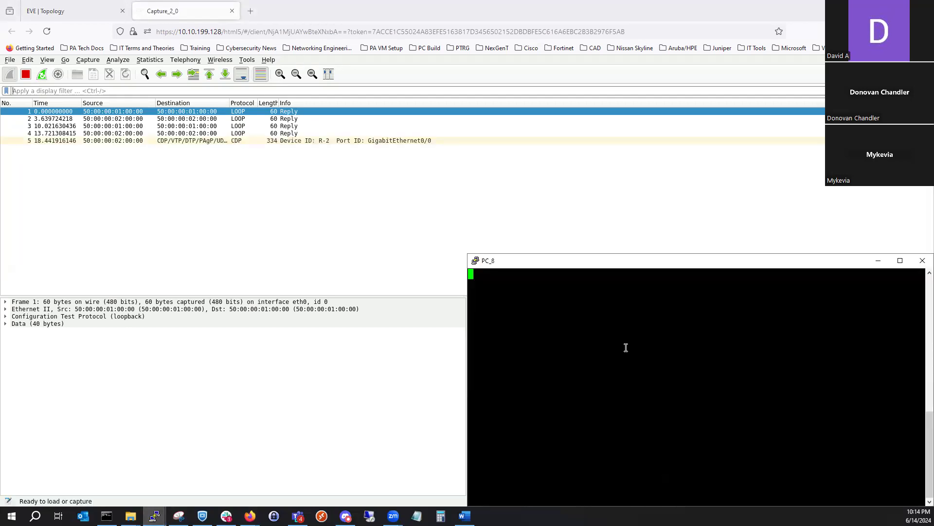
drag(597, 267, 933, 176)
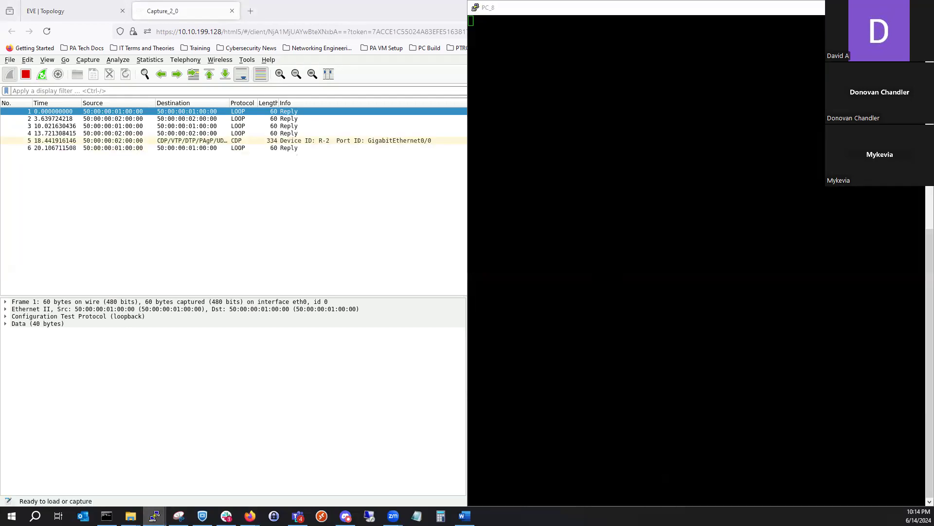
click(741, 173)
text(show ip)
key(Return)
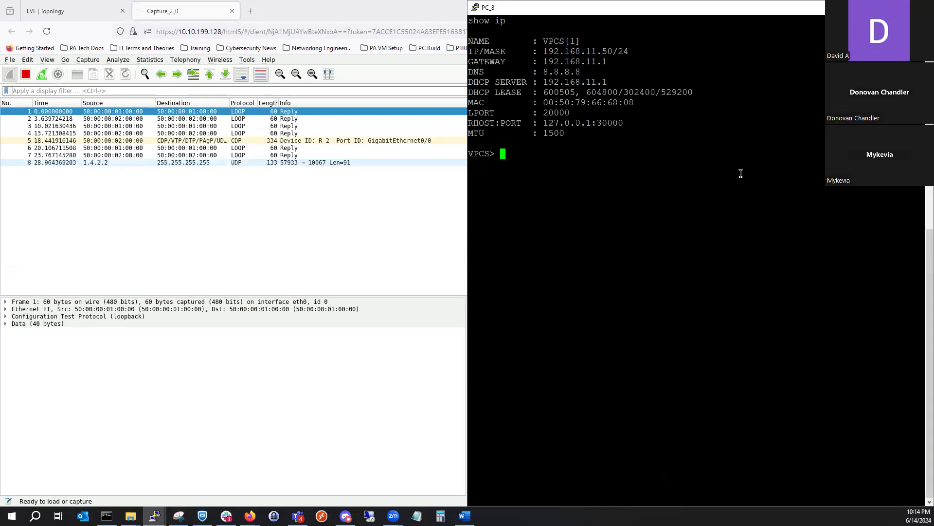
- Ping 172.16.11.50 from PC_8 and bring the R-2 Gi0/0 capture to the front to check the resulting traffic
text(19)
key(BackSpace)
key(BackSpace)
text(ping)
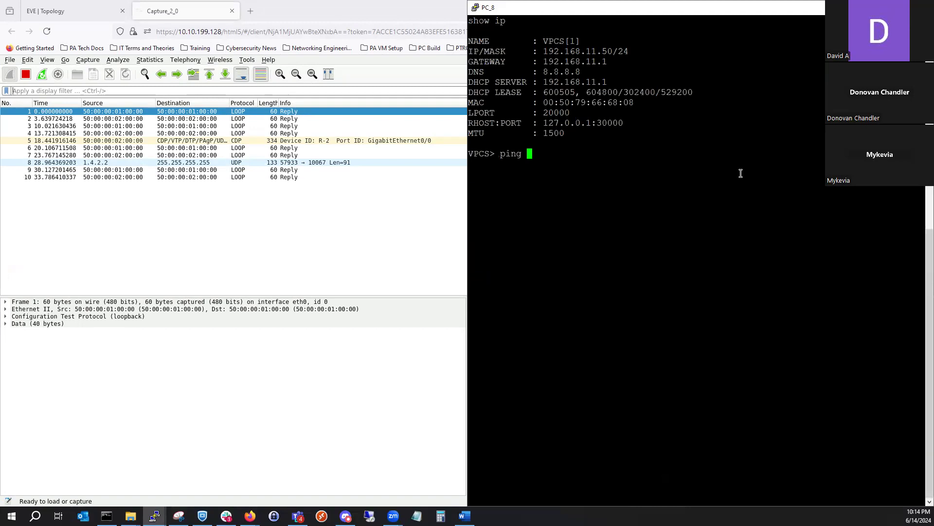
text(172.16.)
text(16.1)
text(1.50)
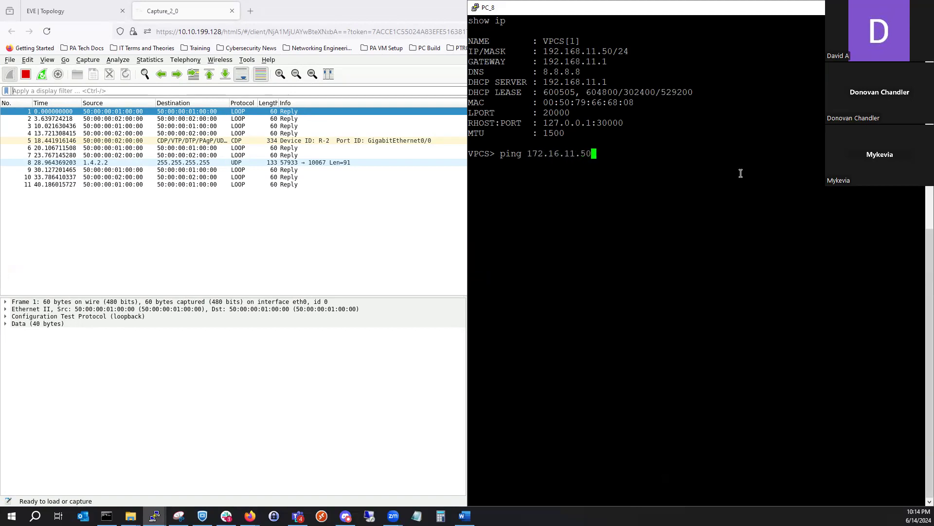
key(Return)
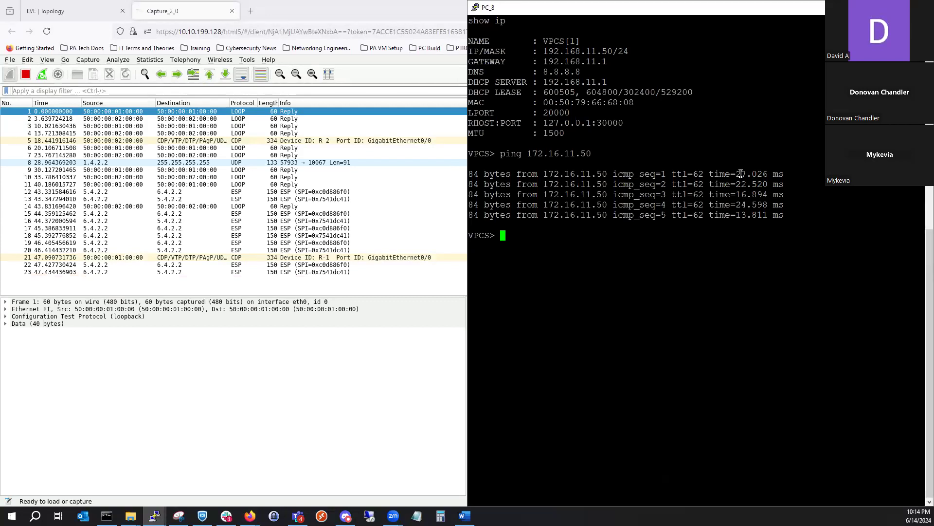
click(221, 90)
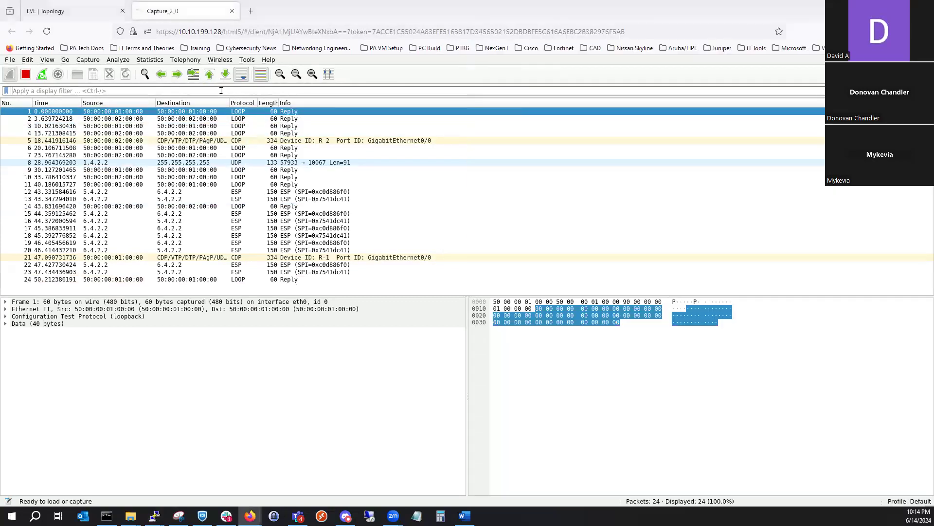
- Filter the R-2 Gi0/0 capture by esp and expand the Encapsulating Security Payload details of packet 13
text(esp)
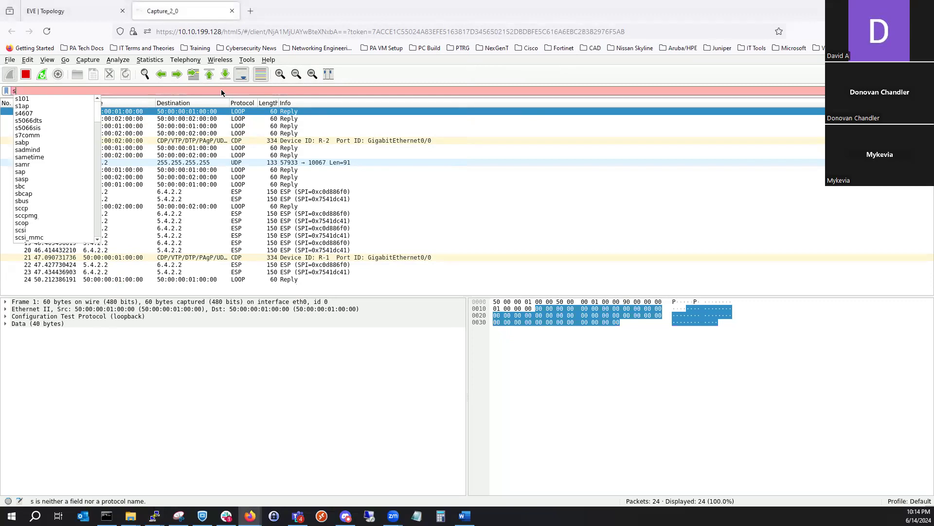
key(Return)
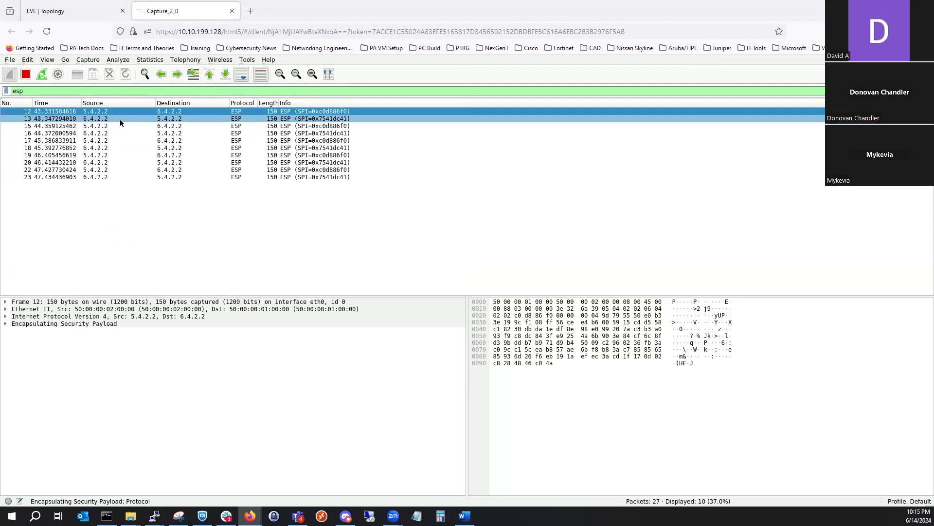
click(119, 119)
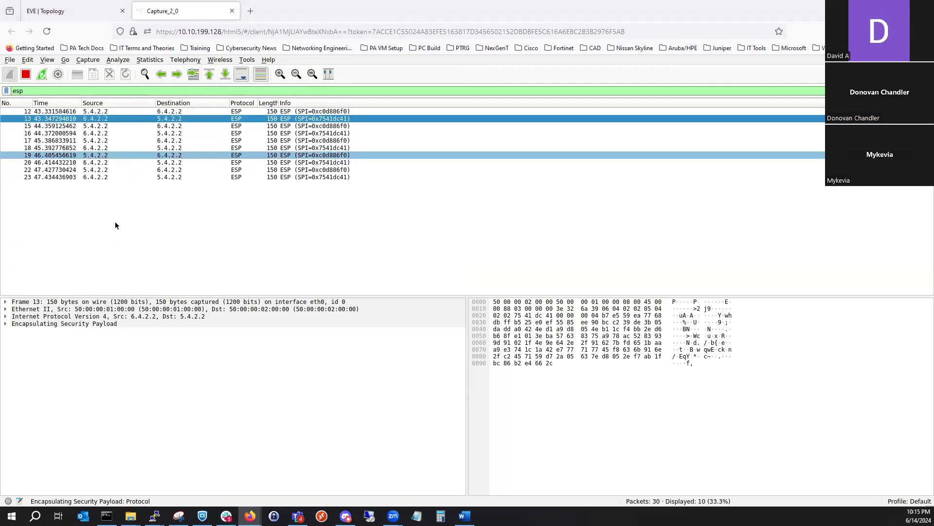
click(6, 324)
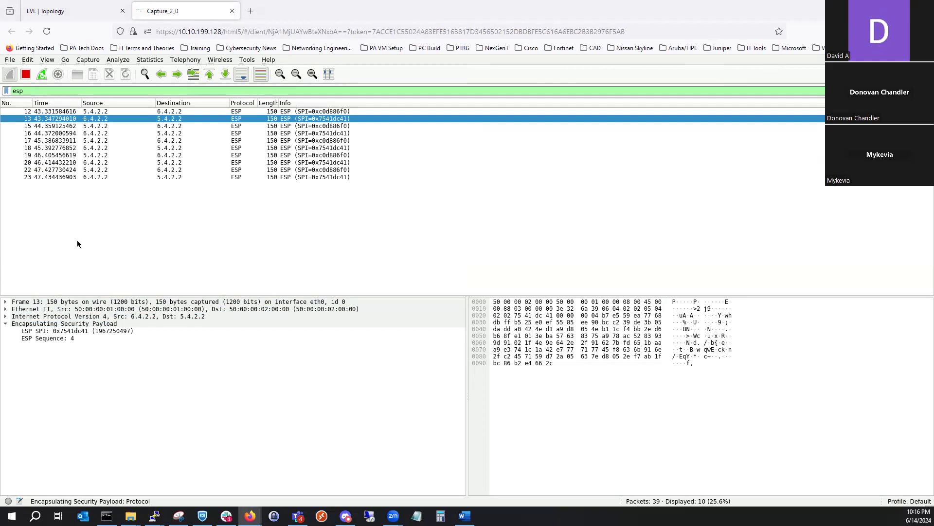
- Step through ESP packets 16 to 20 to compare their SPI, sequence and encrypted payload
click(183, 133)
click(182, 140)
click(182, 148)
click(183, 156)
click(185, 162)
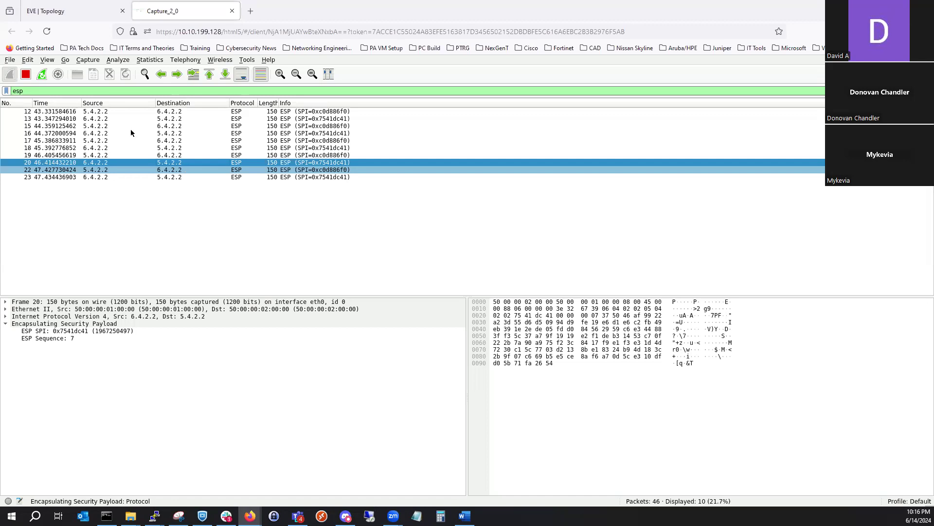
- Try an Ethernet packet capture on SW_5's Gi0/1 interface from the EVE topology and open it in a separate window
click(49, 10)
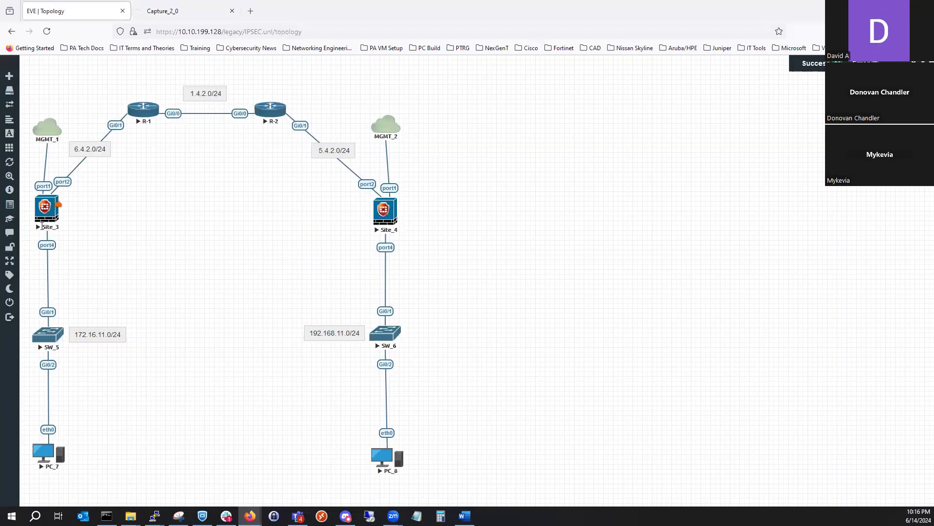
right_click(52, 334)
click(92, 415)
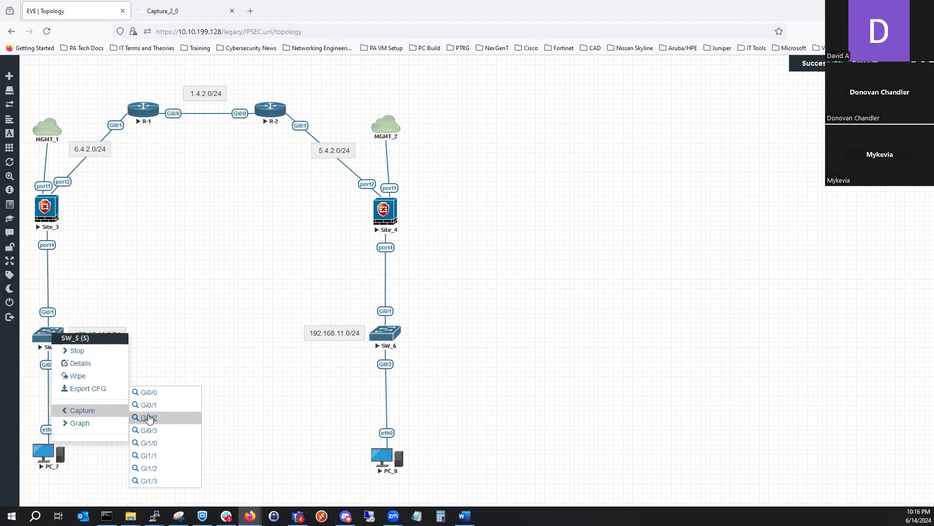
click(151, 407)
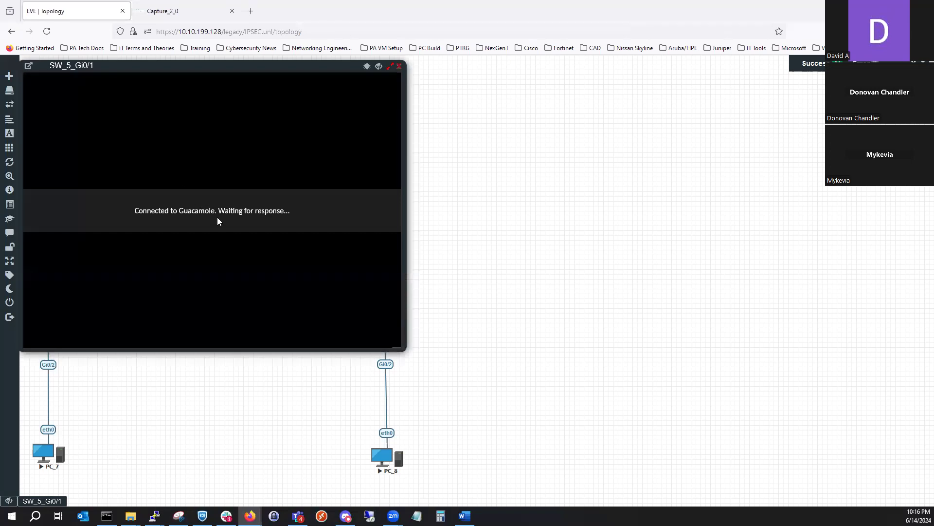
click(258, 255)
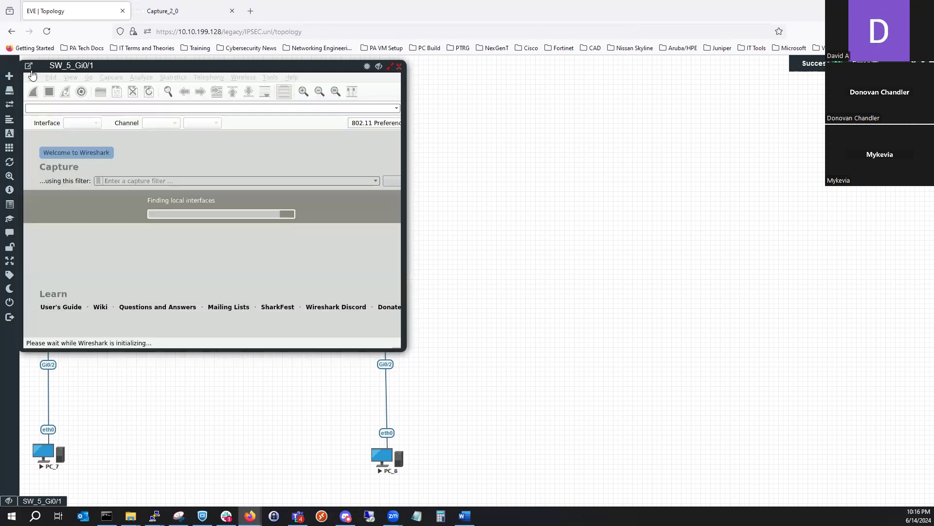
click(30, 70)
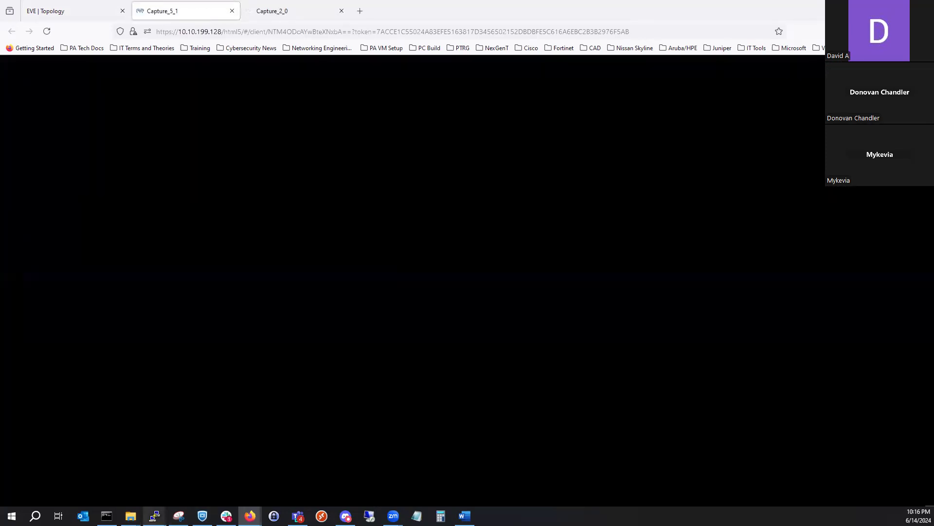
- Ping 172.16.11.50 again from PC_8's console, and start a continuous ping to it with the -t option
mouse_move(154, 516)
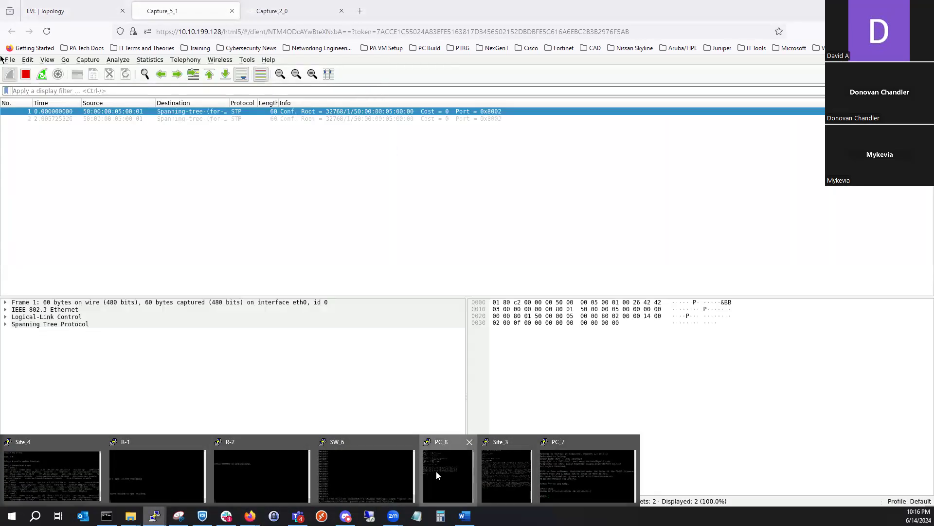
click(437, 471)
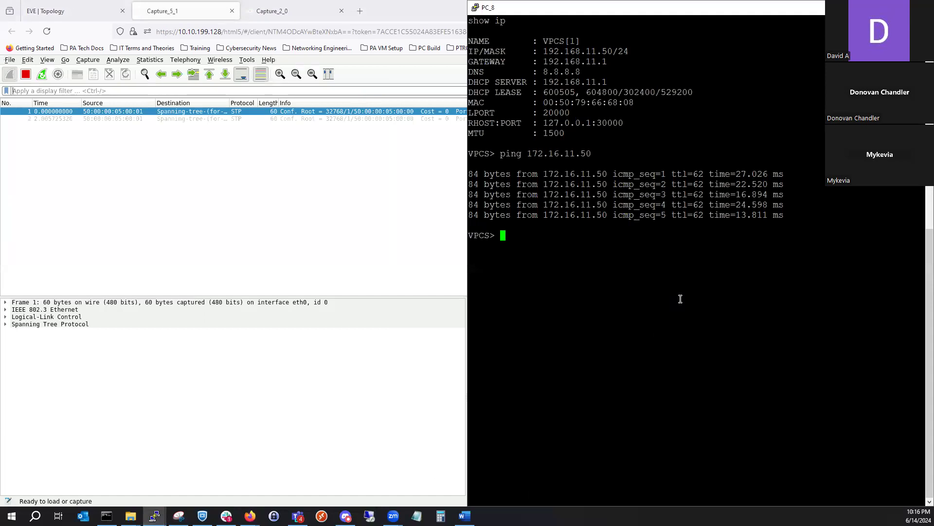
key(Up)
key(Return)
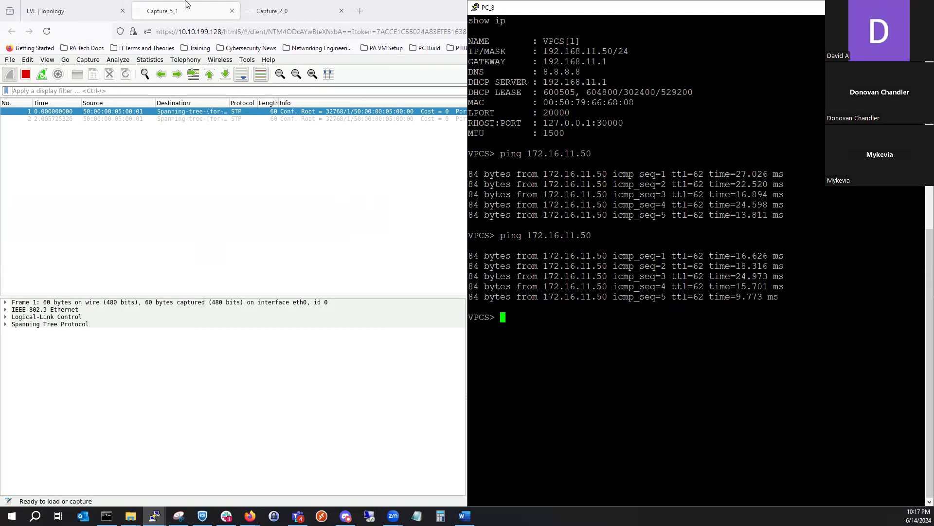
key(Up)
text(-t)
key(Return)
- Close the R-2 Gi0/0 and SW_5 Gi0/1 captures and return to the EVE topology
click(425, 47)
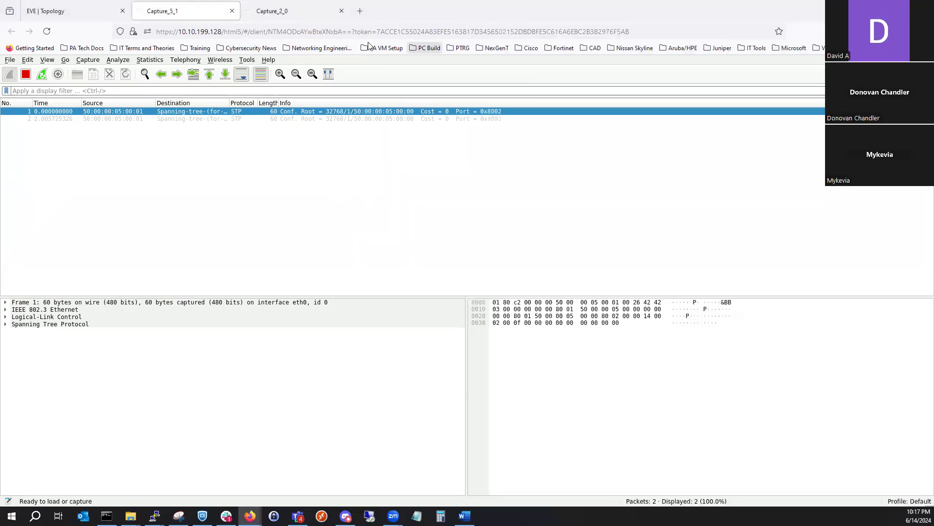
click(342, 11)
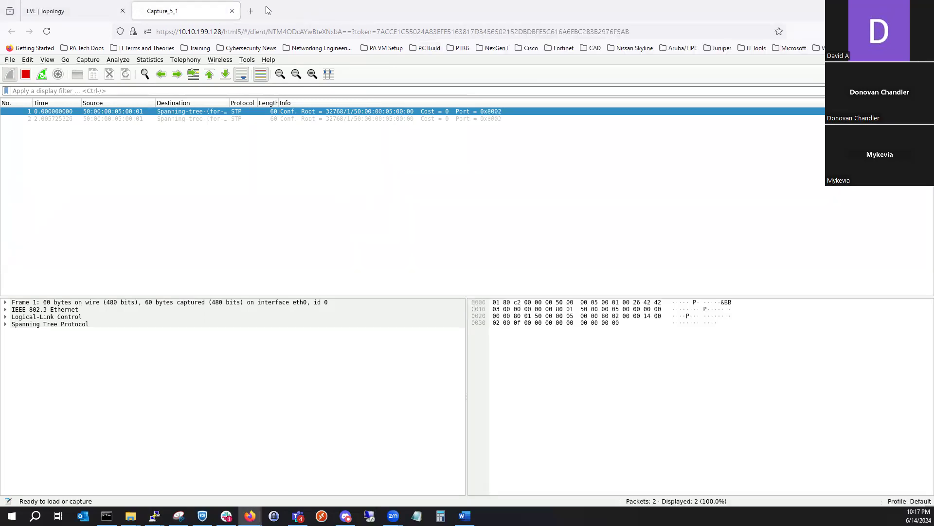
click(232, 12)
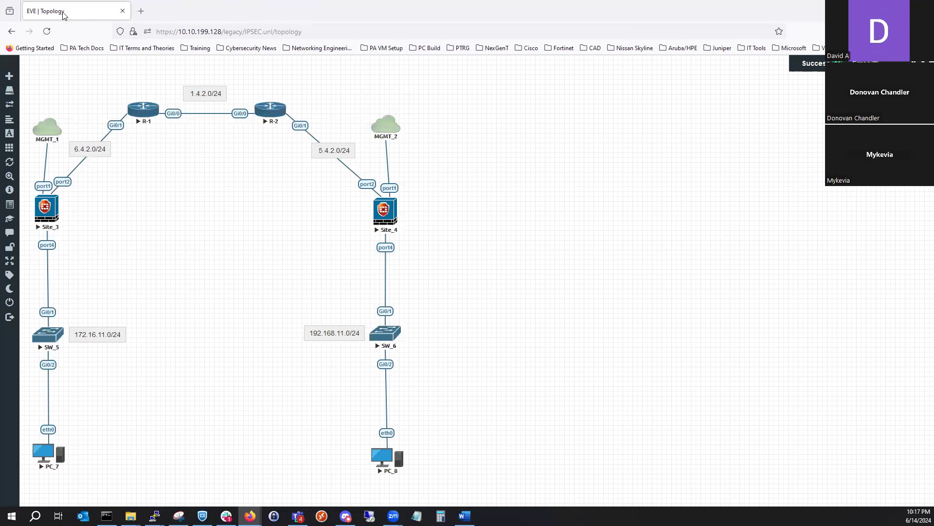
- Start an Ethernet packet capture on Site_3's port4 interface and open it in a separate window
right_click(50, 209)
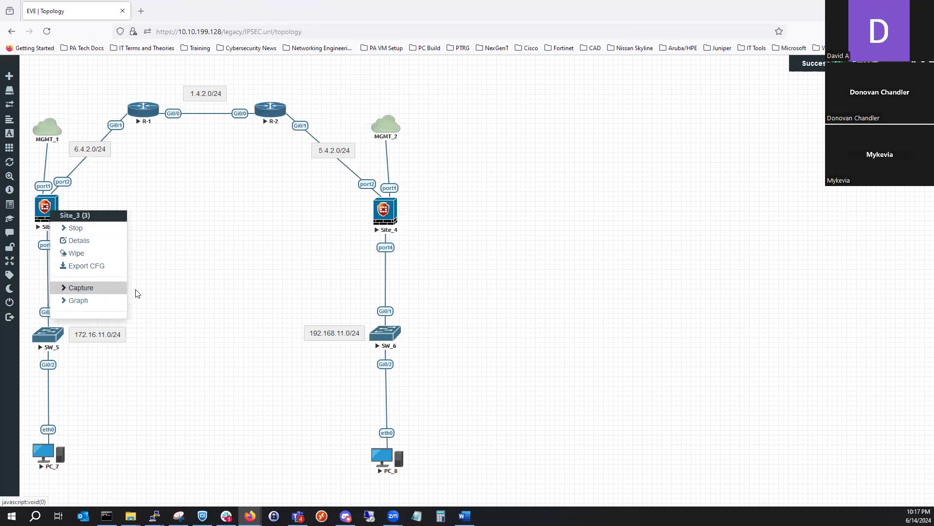
mouse_move(100, 300)
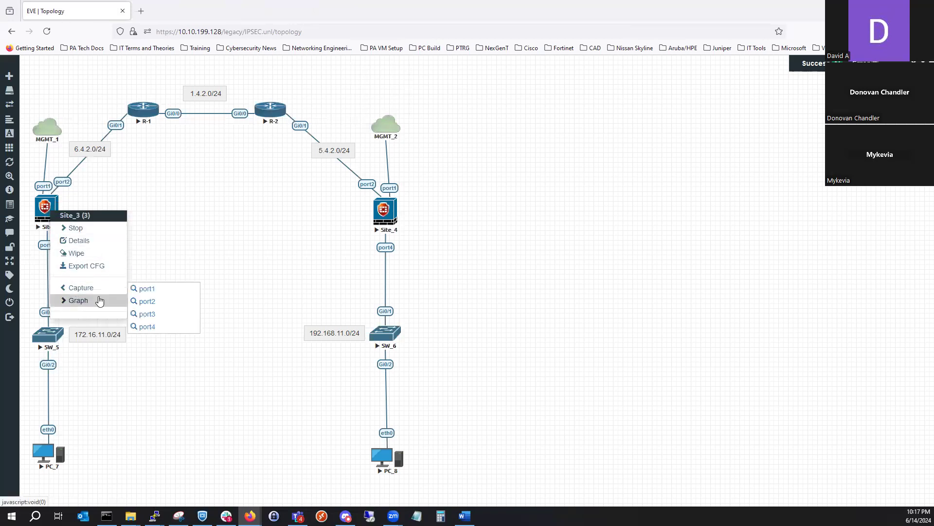
click(147, 327)
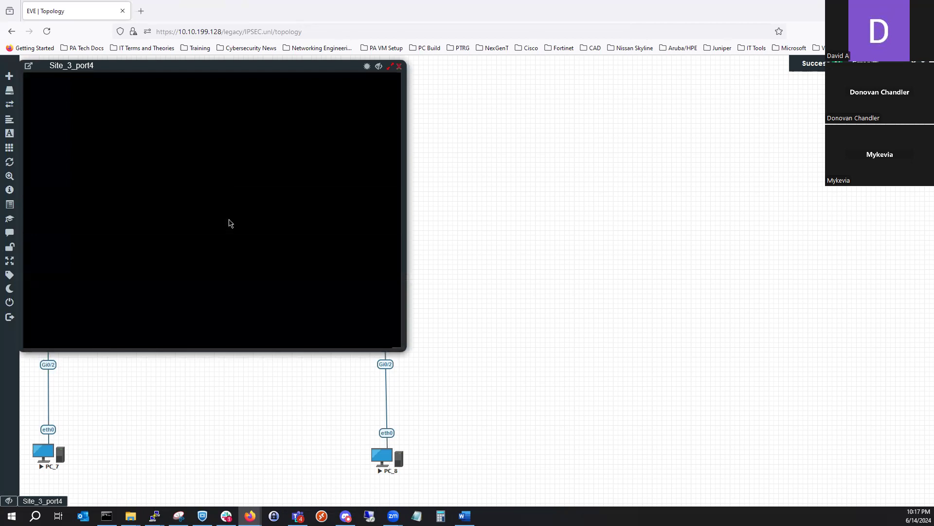
click(258, 256)
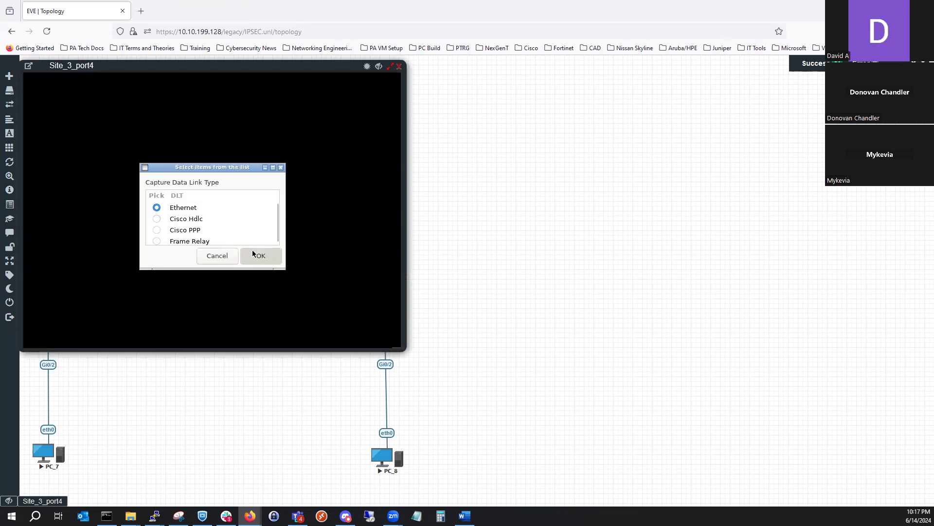
click(29, 67)
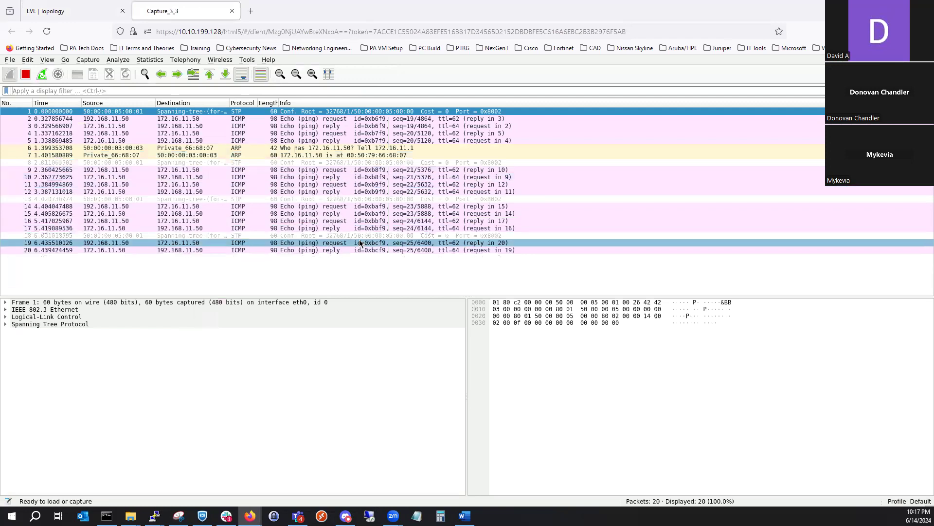
- Select ICMP reply packet 15 in the Site_3 port4 capture and examine its expanded Internet Protocol Version 4 header
click(199, 214)
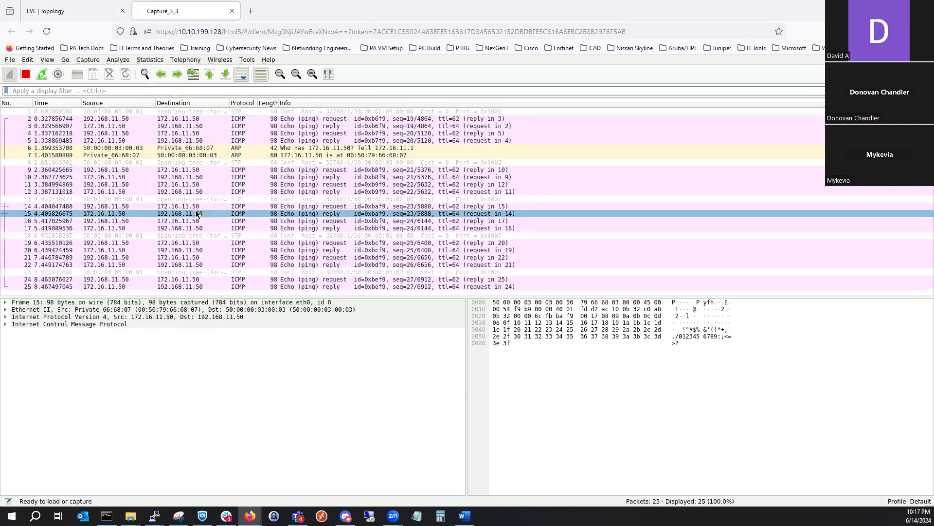
click(38, 317)
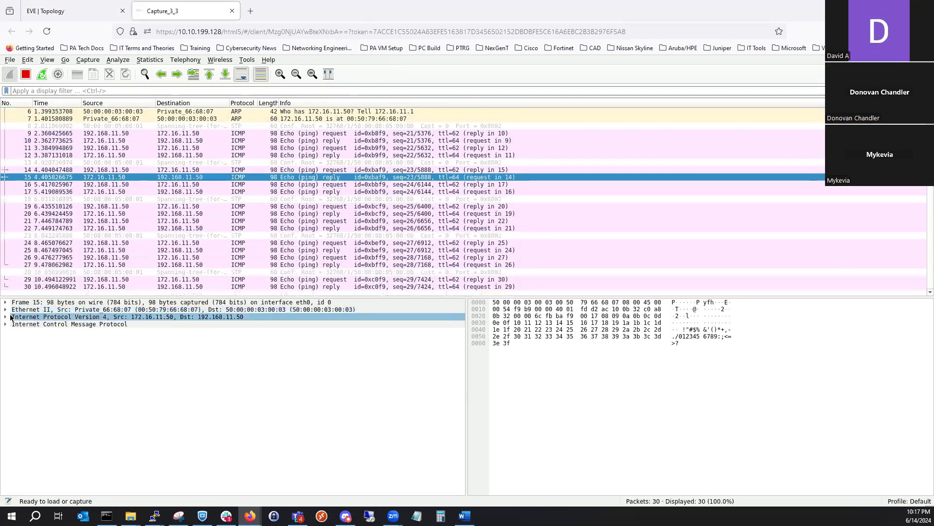
click(6, 317)
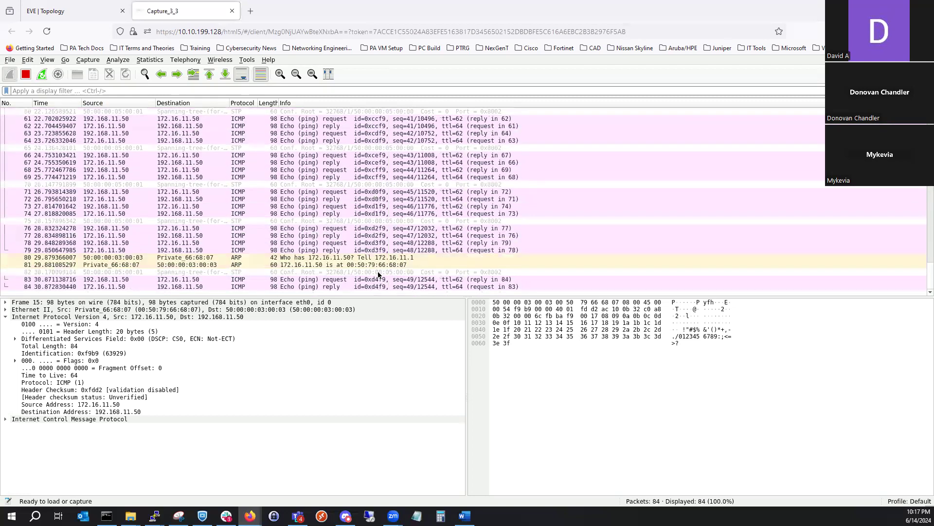
click(253, 310)
click(171, 353)
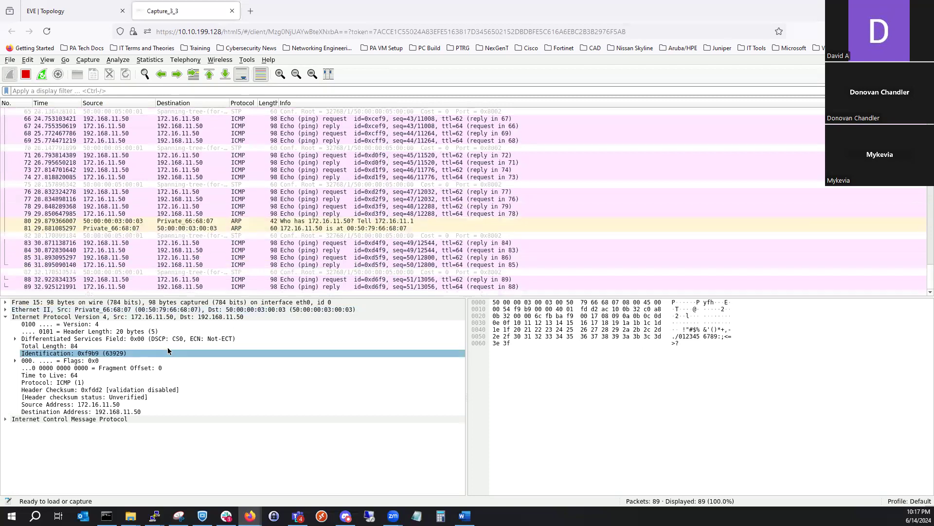